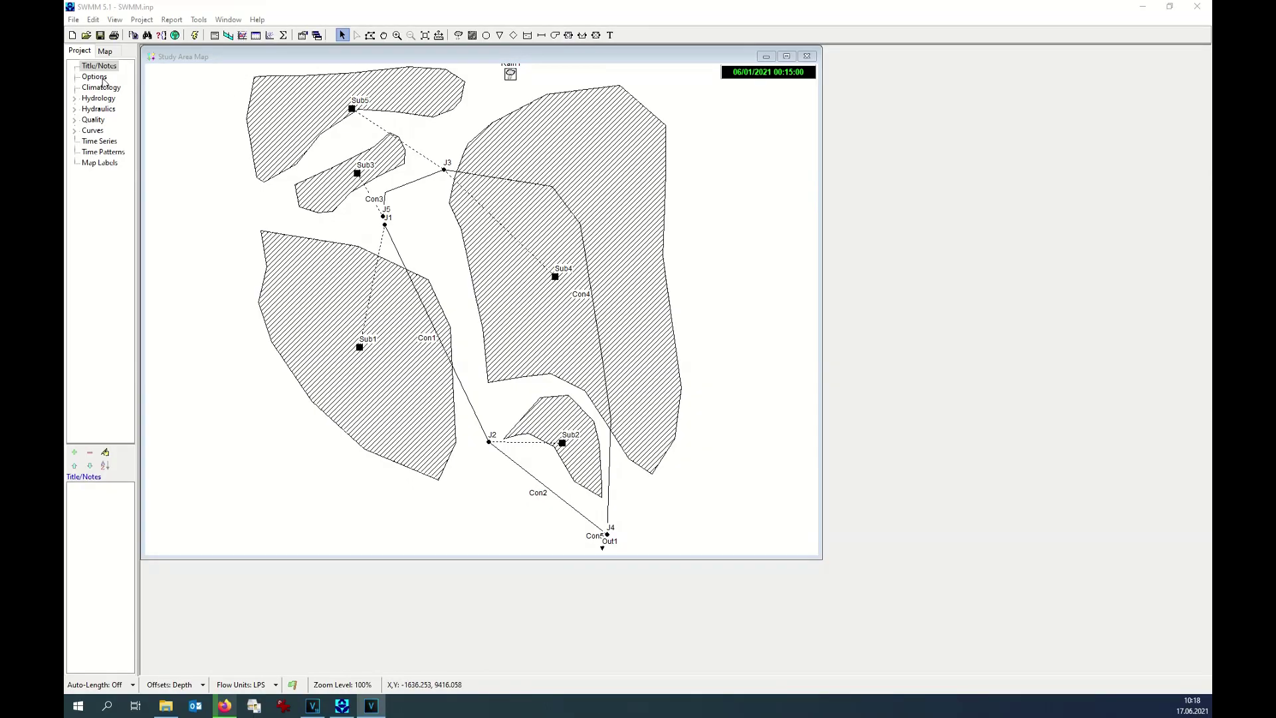
Move the 06/01/2021 analysis end time from 06:00 to 23:00 in Simulation Options and accept
{"action": "left_click", "coordinate": [95, 77]}
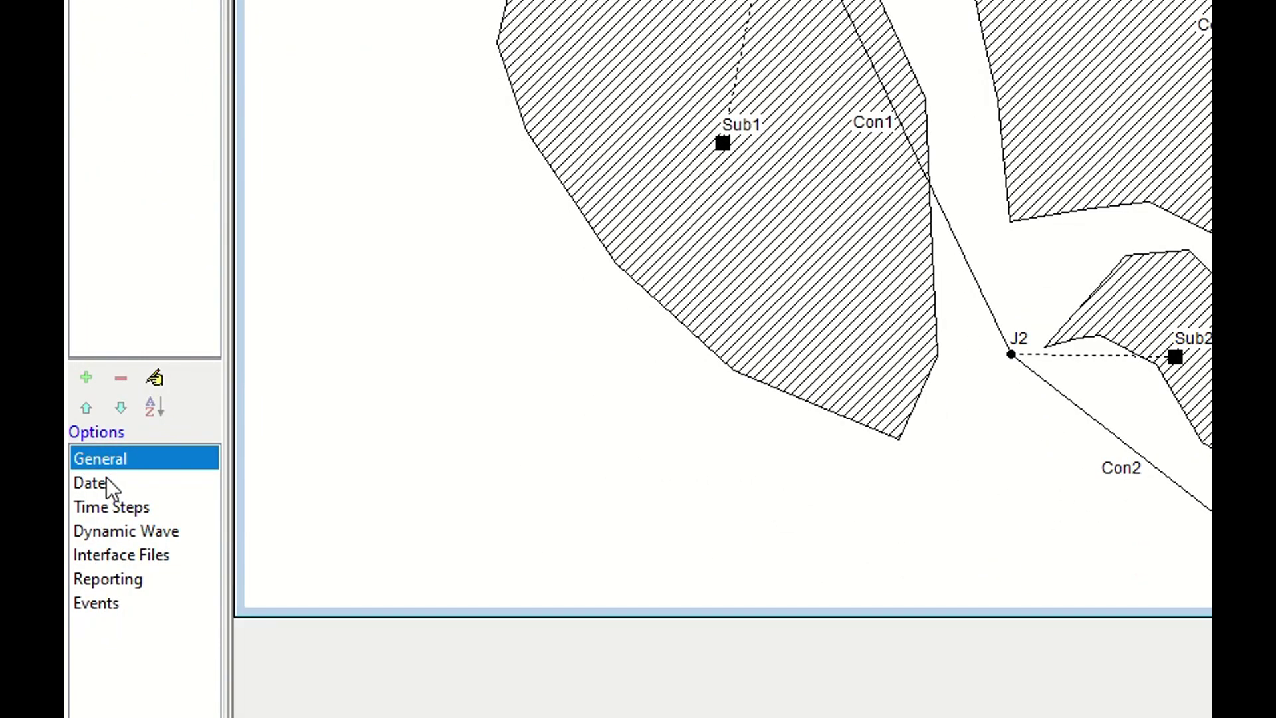
{"action": "double_click", "coordinate": [99, 458]}
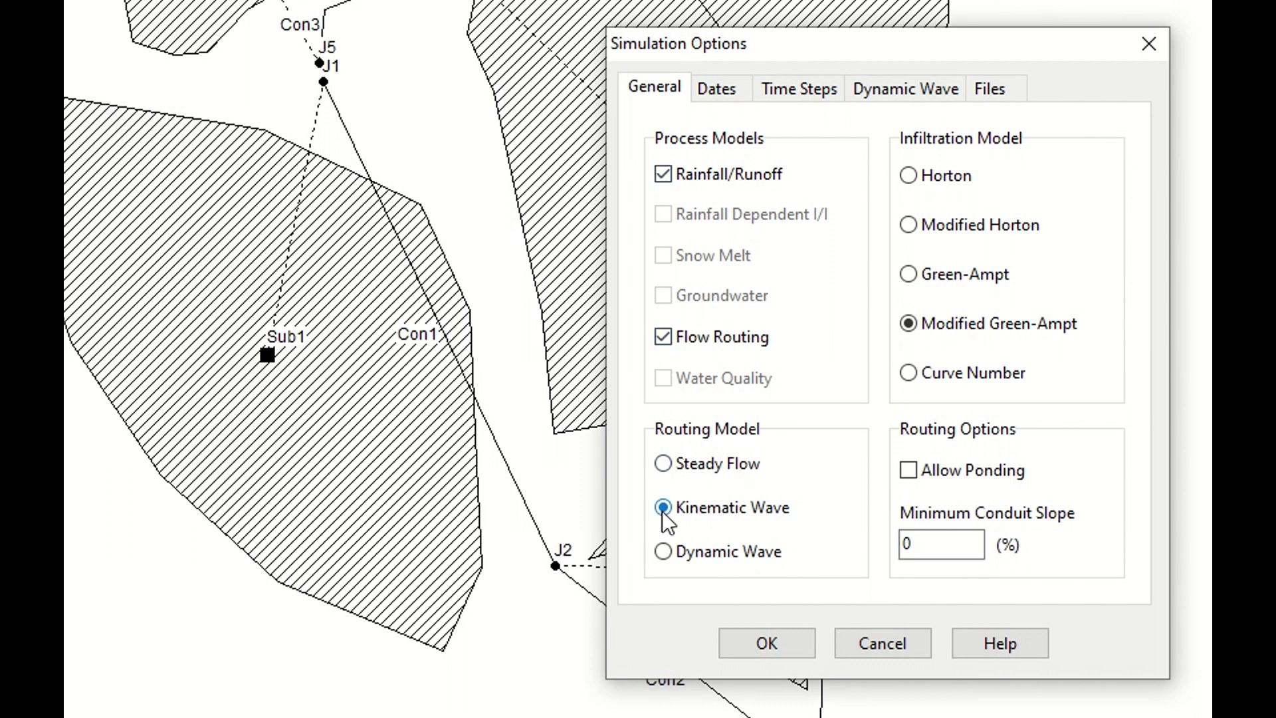
{"action": "left_click", "coordinate": [716, 88]}
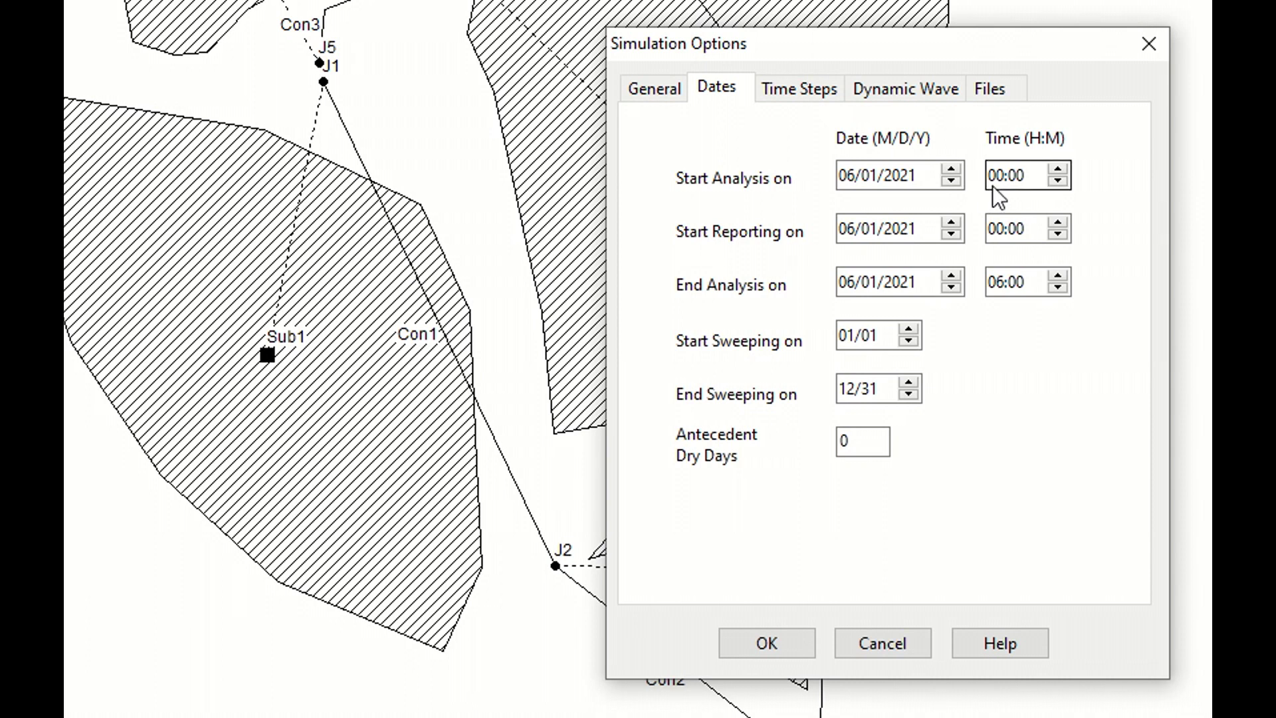
{"action": "left_click", "coordinate": [1007, 282]}
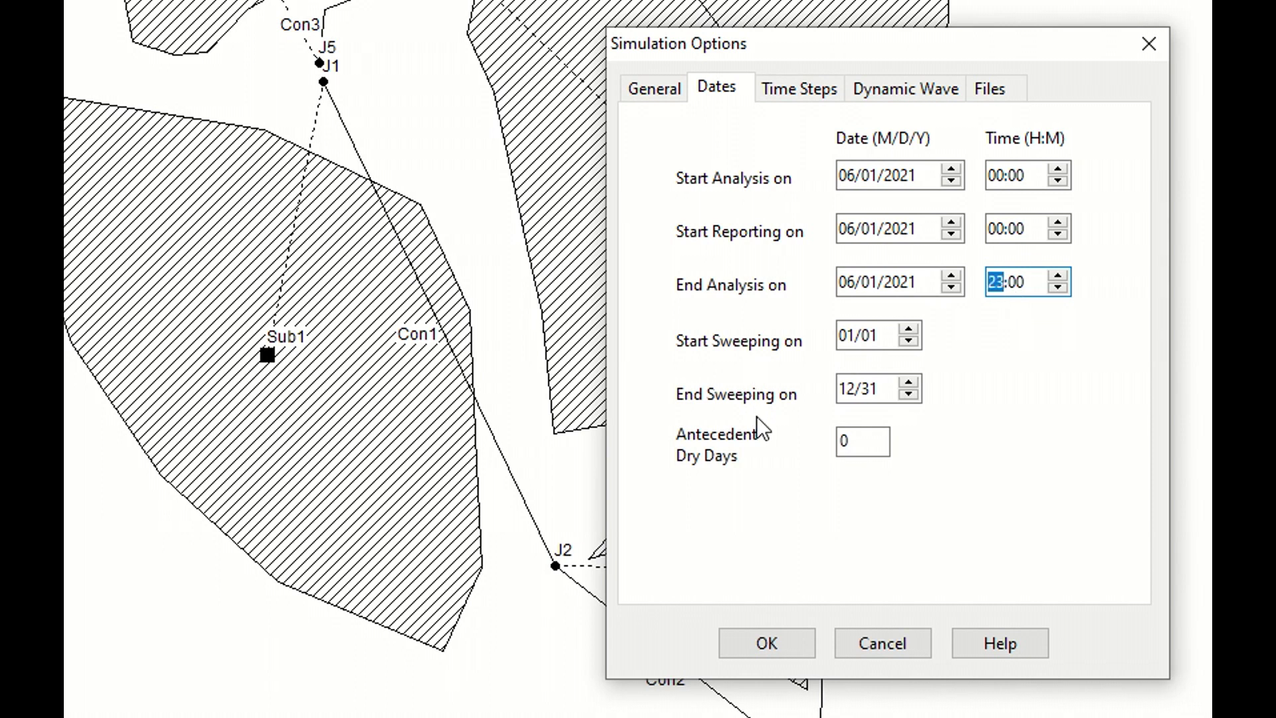
{"action": "left_click", "coordinate": [786, 91]}
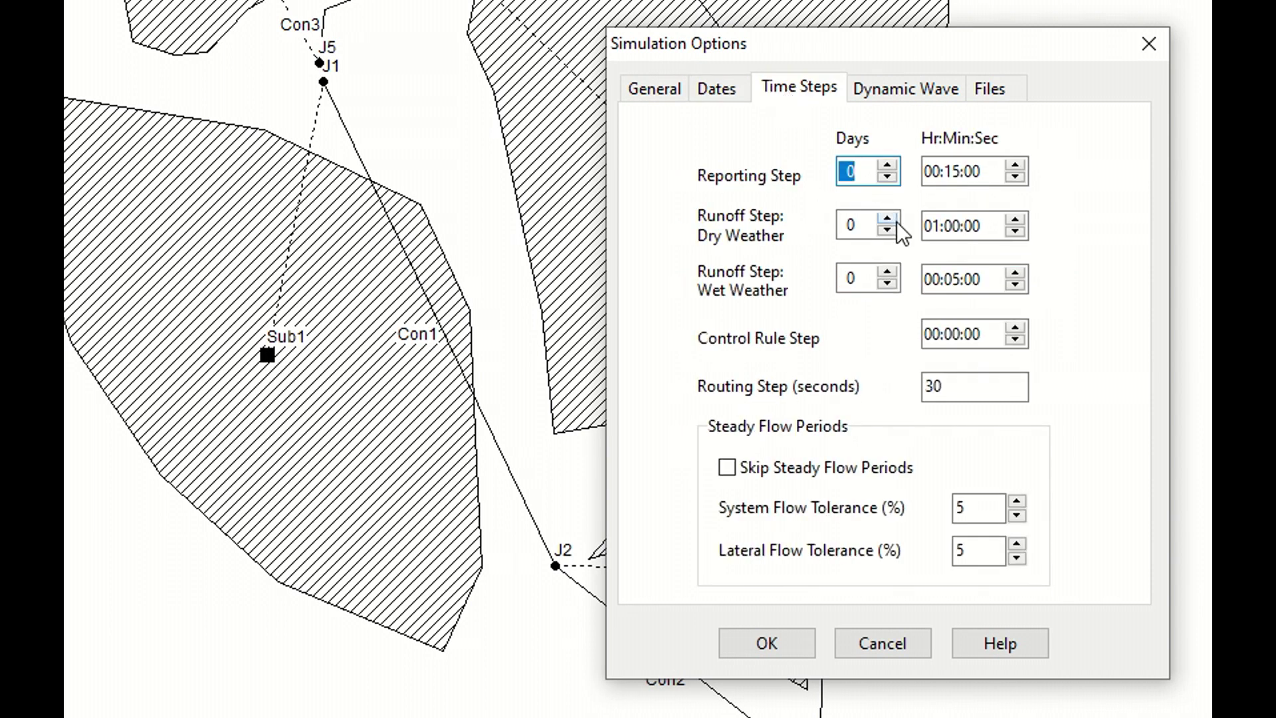
{"action": "left_click", "coordinate": [921, 99]}
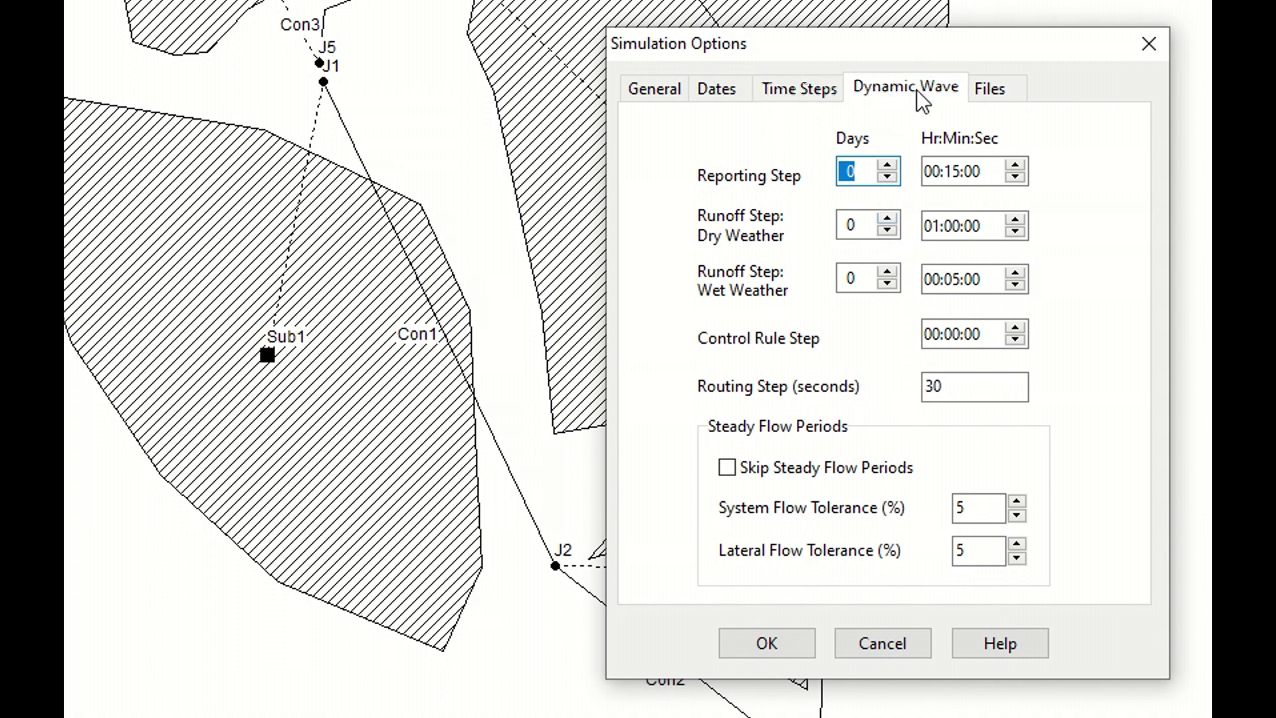
{"action": "left_click", "coordinate": [767, 644]}
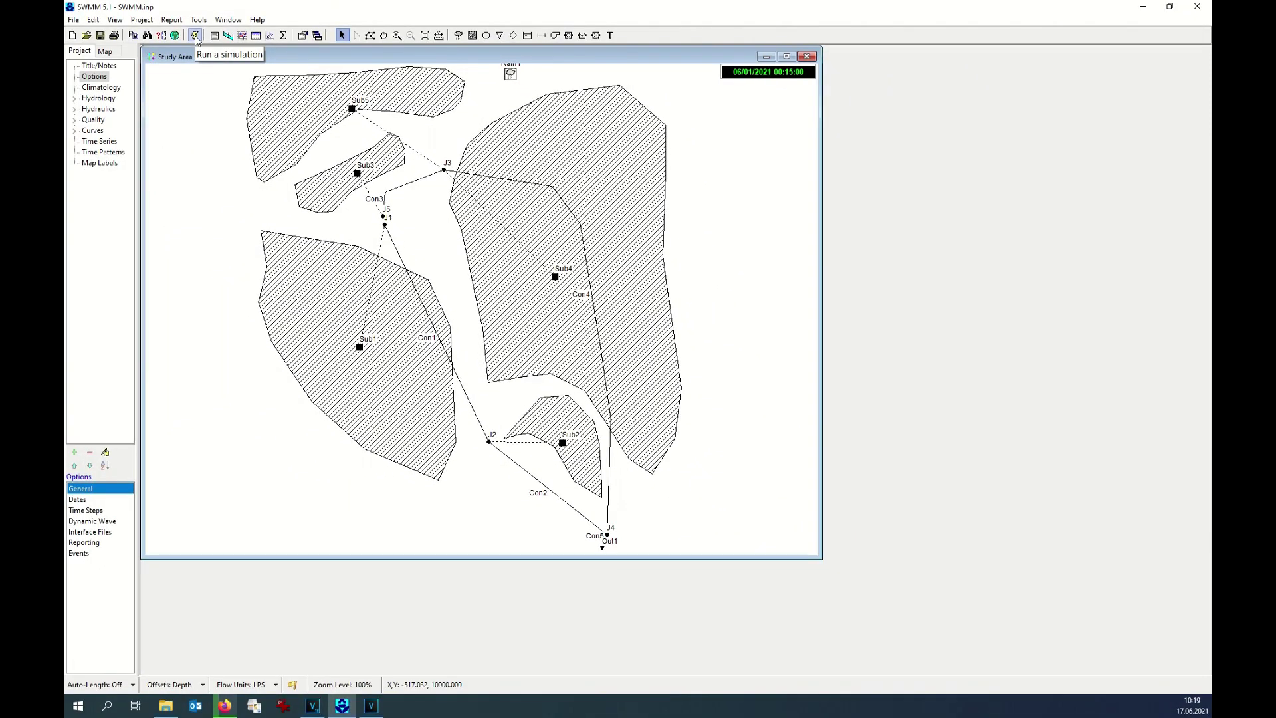
Run the simulation and dismiss the successful run message (−0.05% runoff, −0.02% routing errors)
{"action": "left_click", "coordinate": [196, 36]}
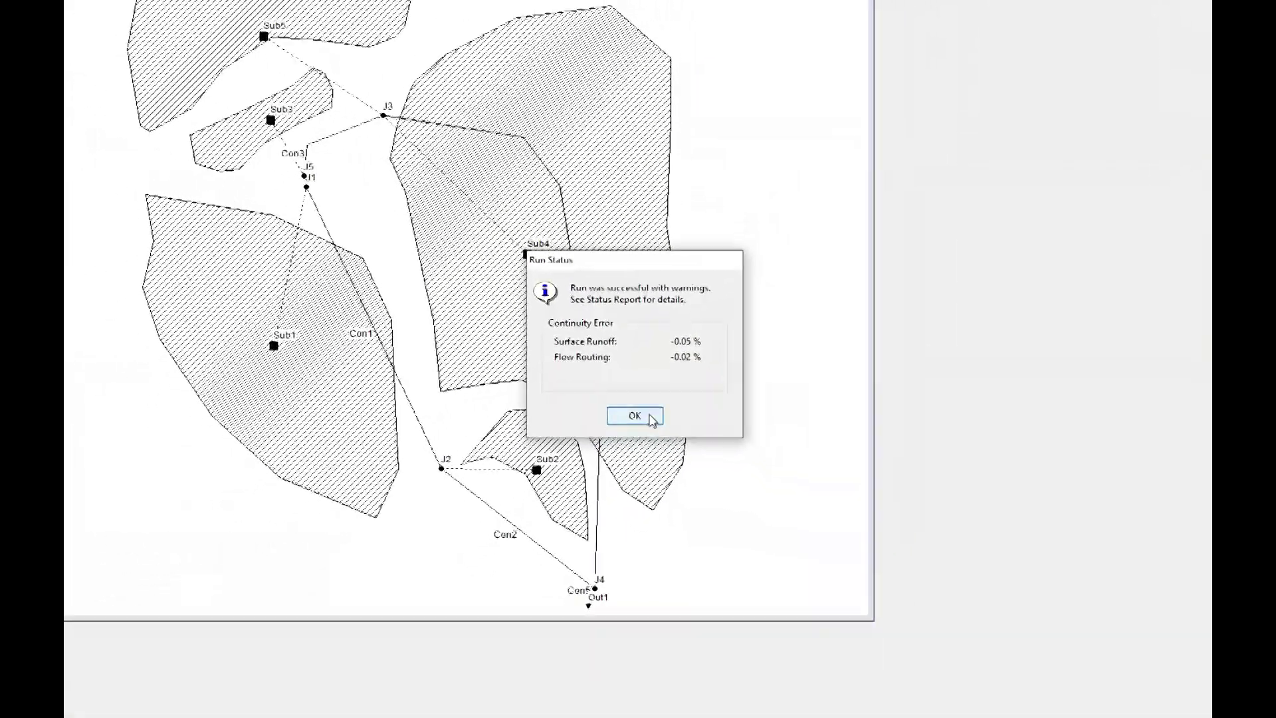
{"action": "left_click", "coordinate": [650, 407]}
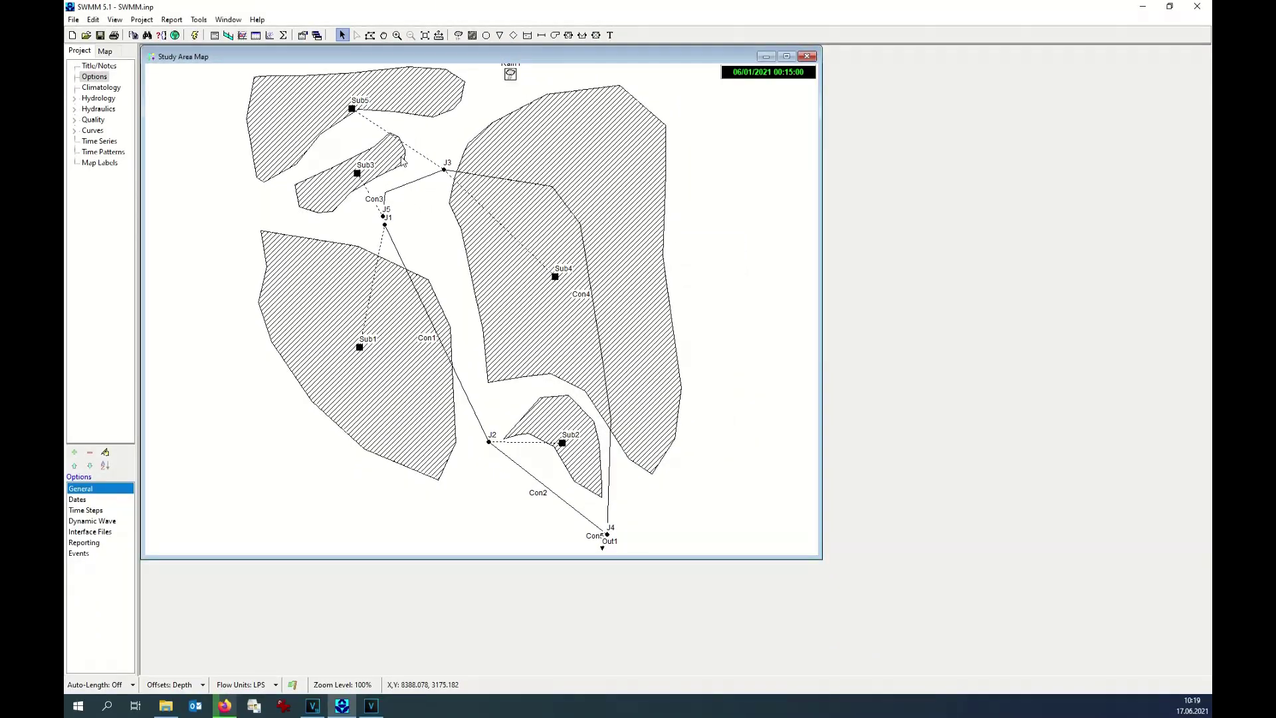
Open the run's status report from the Report menu
{"action": "left_click", "coordinate": [172, 19]}
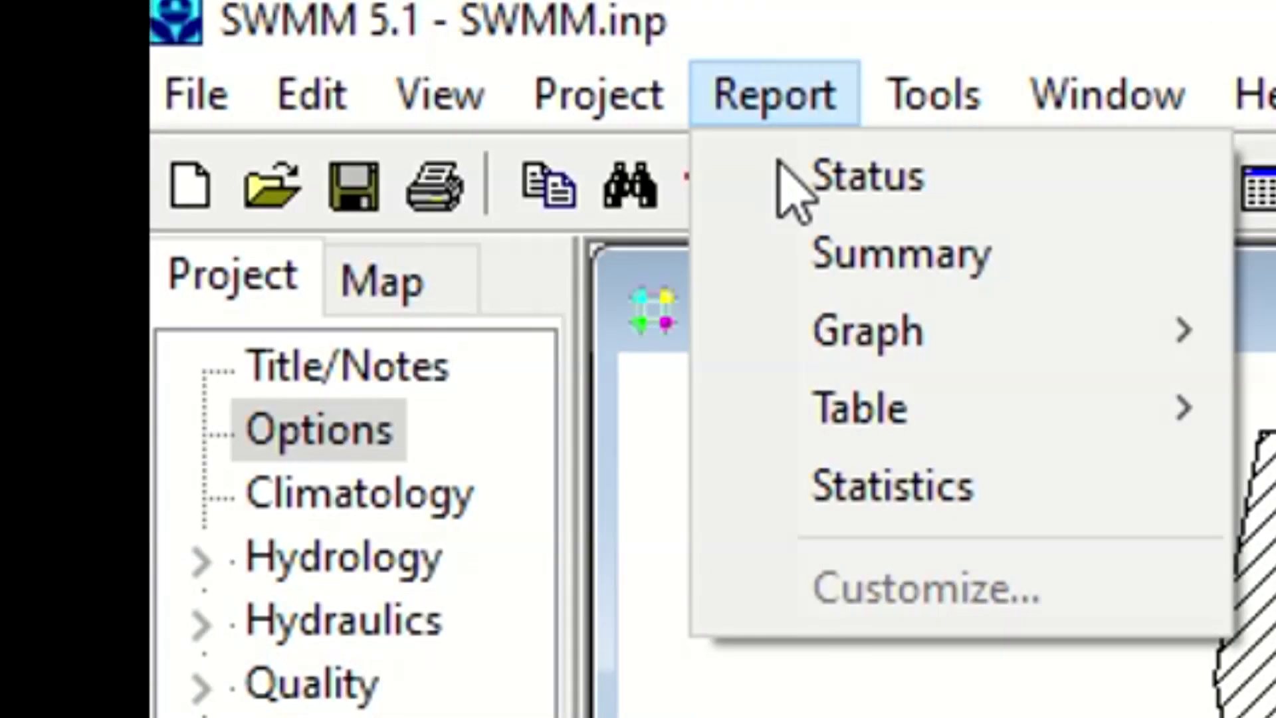
{"action": "left_click", "coordinate": [779, 167]}
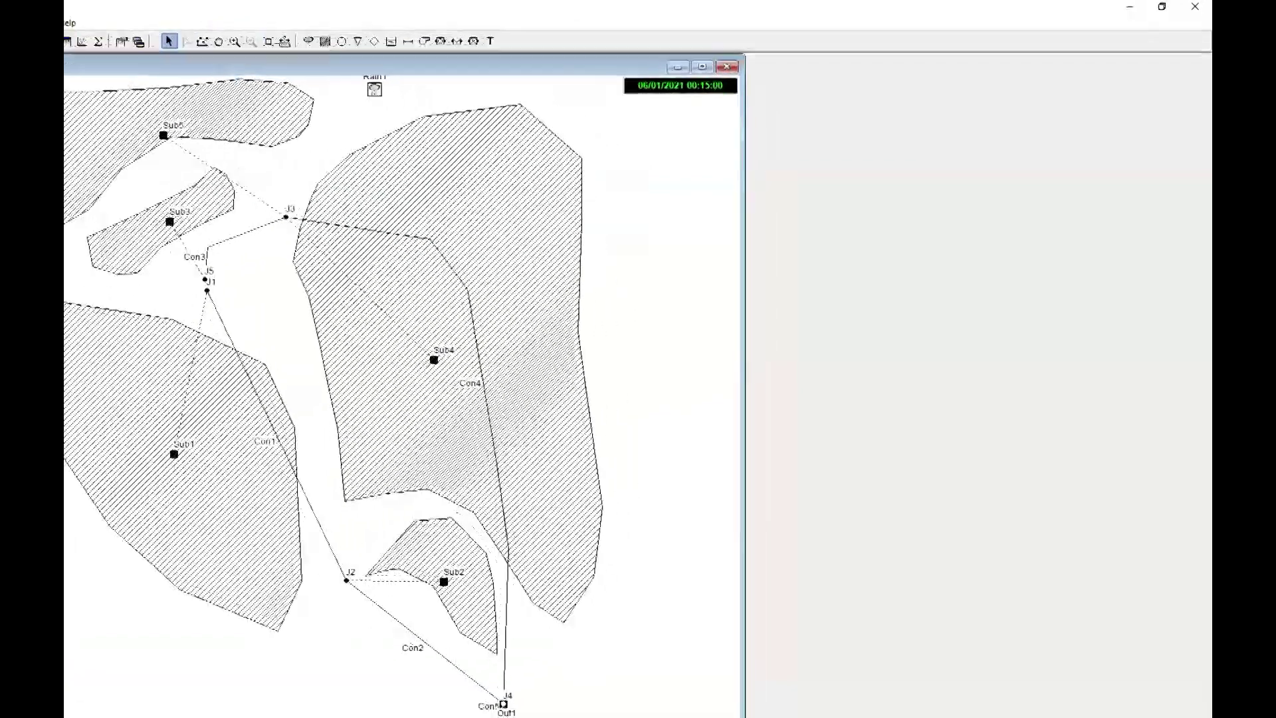
Change outfall Out1's invert elevation from 322.6 to 322.2
{"action": "double_click", "coordinate": [503, 703]}
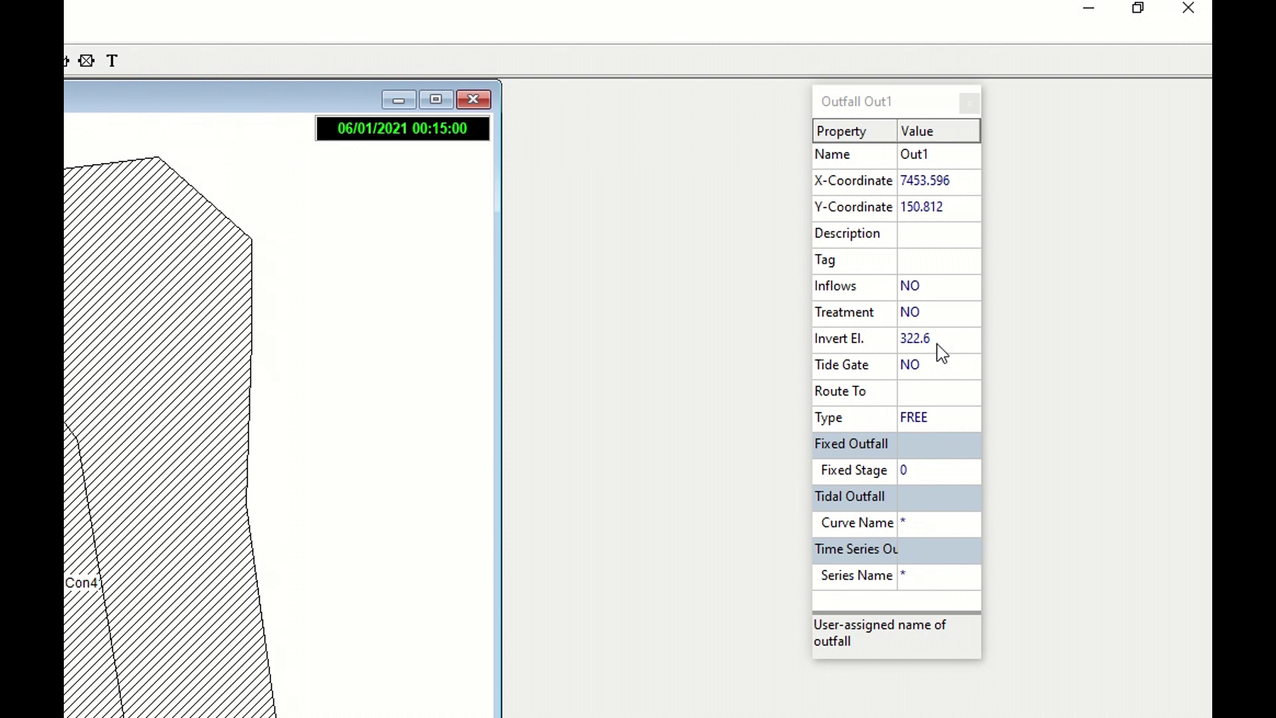
{"action": "left_click", "coordinate": [939, 341]}
{"action": "key", "text": "BackSpace"}
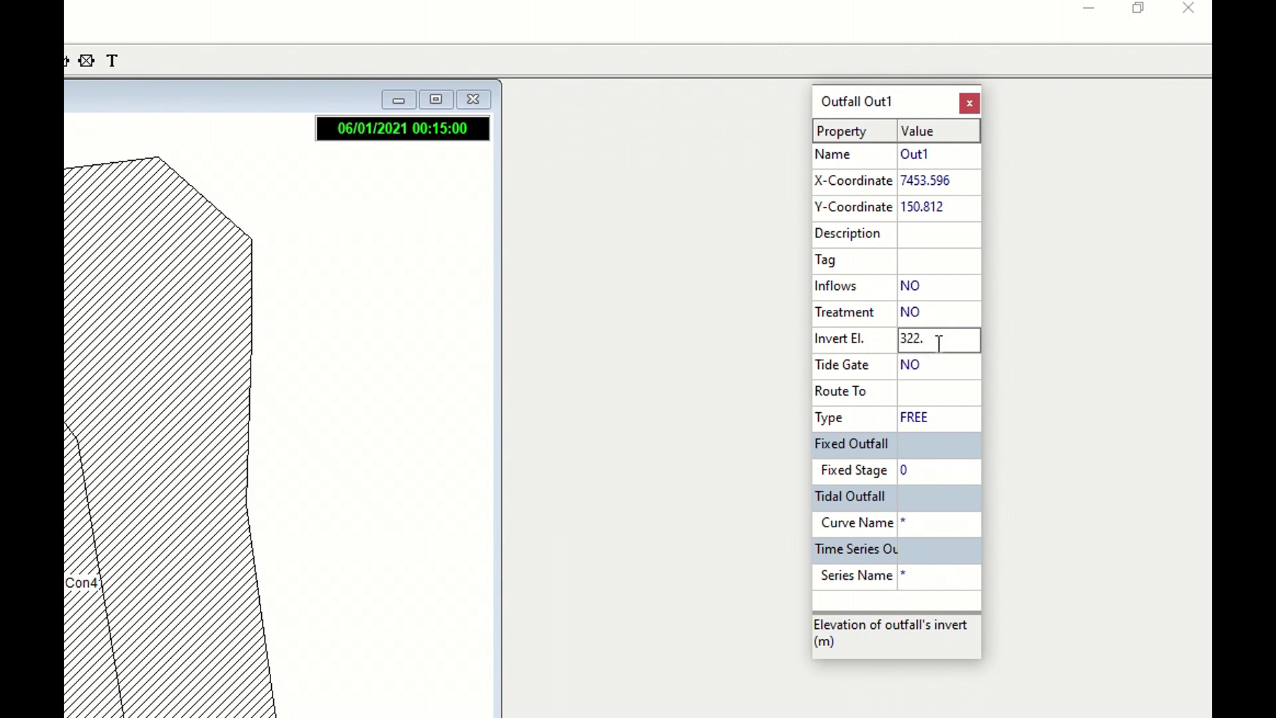
{"action": "type", "text": "2"}
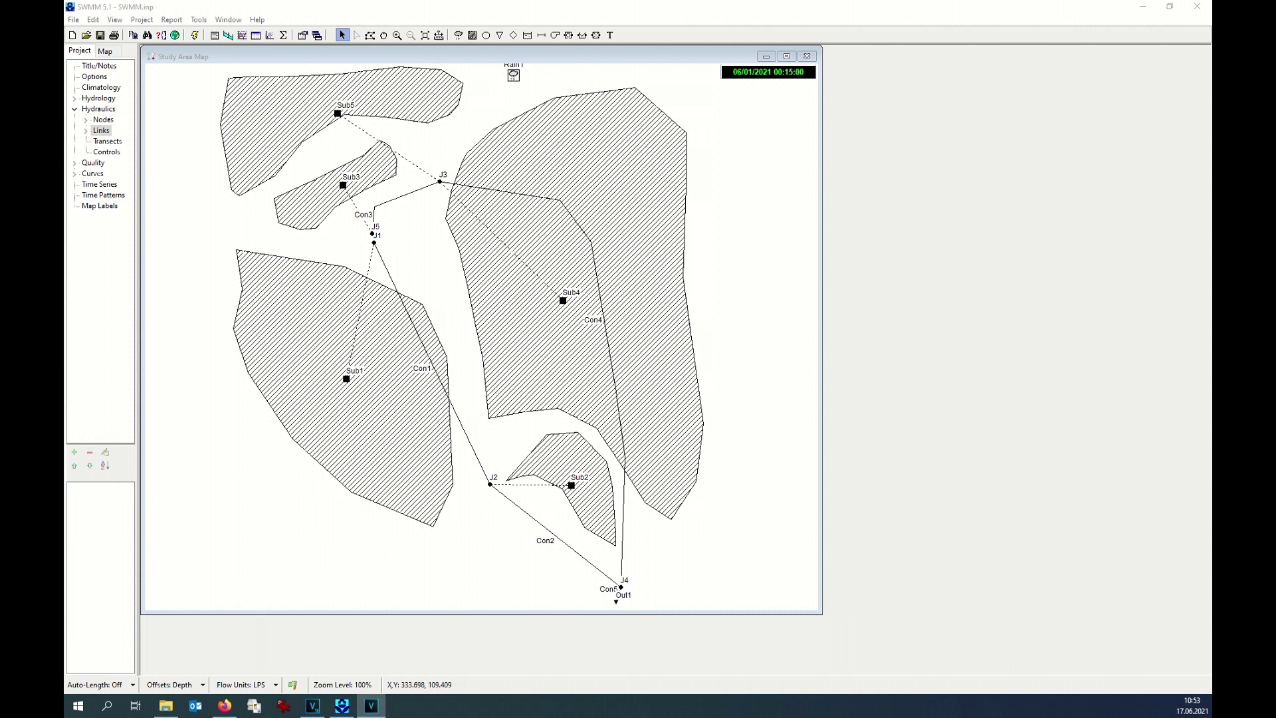
Set conduit Con5's length to 5 m and rerun the simulation
{"action": "left_click", "coordinate": [86, 131]}
{"action": "left_click", "coordinate": [115, 144]}
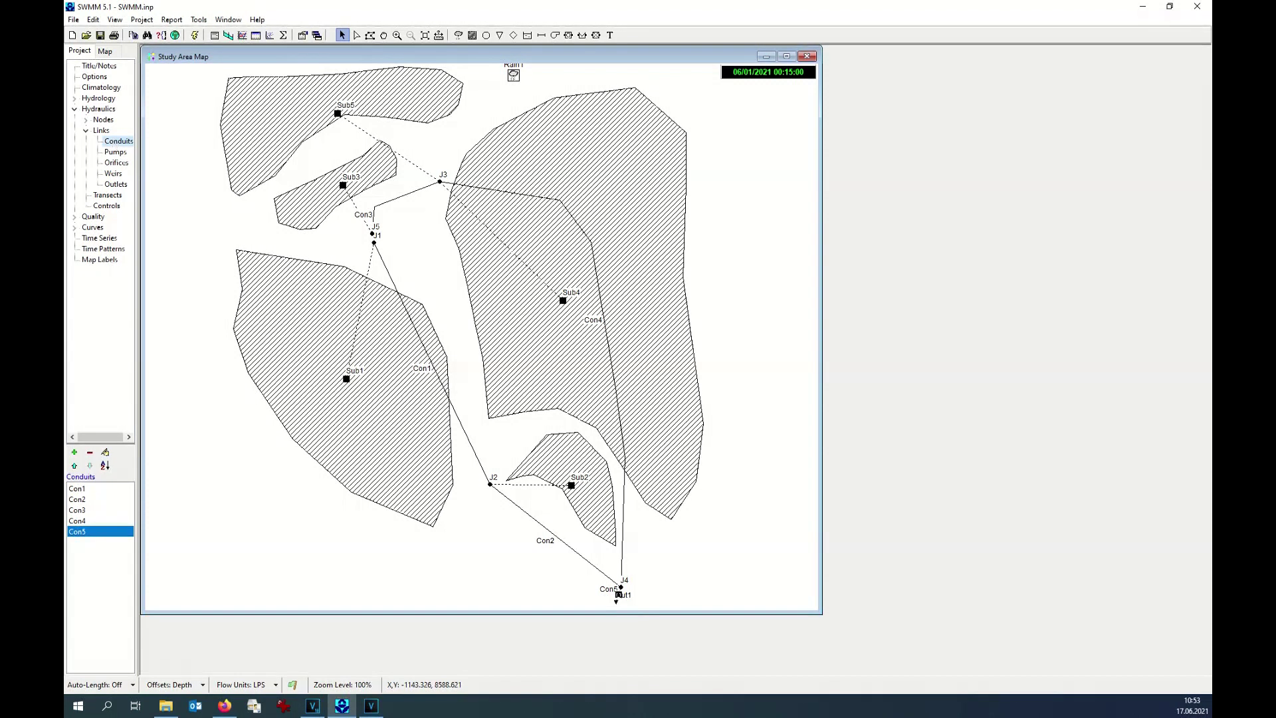
{"action": "left_click", "coordinate": [105, 452]}
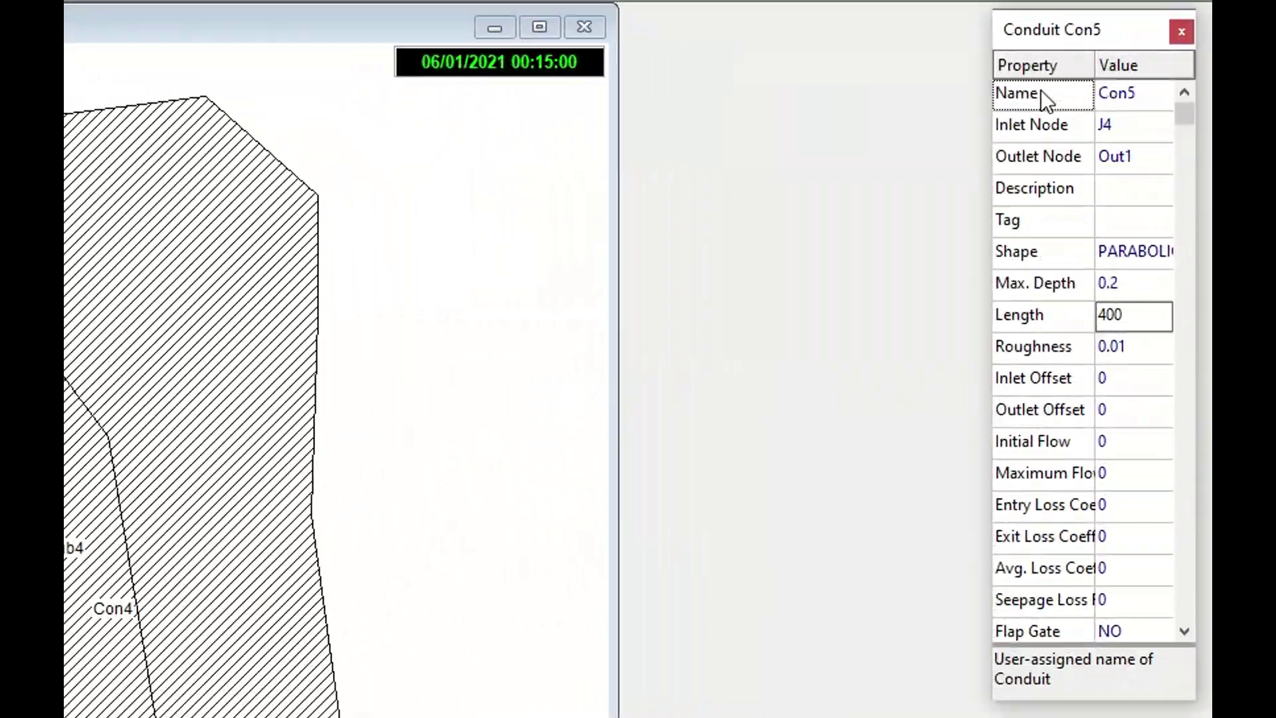
{"action": "left_click", "coordinate": [1178, 78]}
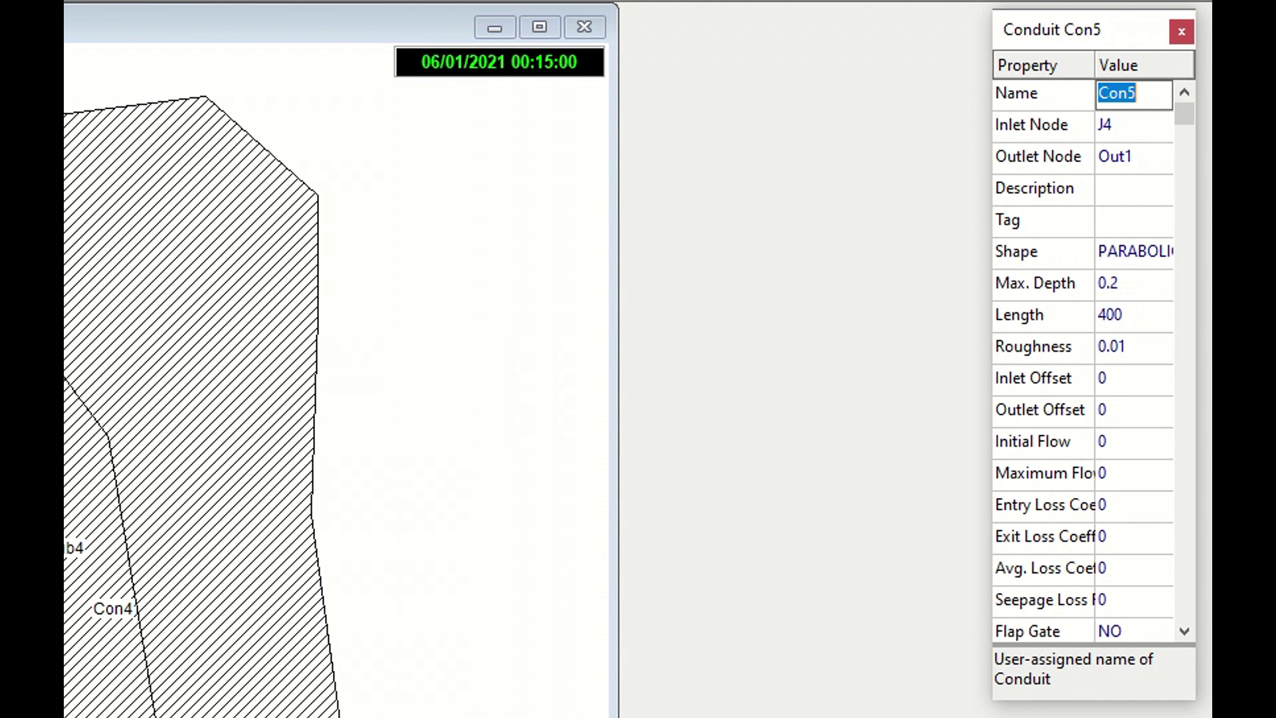
{"action": "left_click", "coordinate": [1130, 315]}
{"action": "type", "text": "5"}
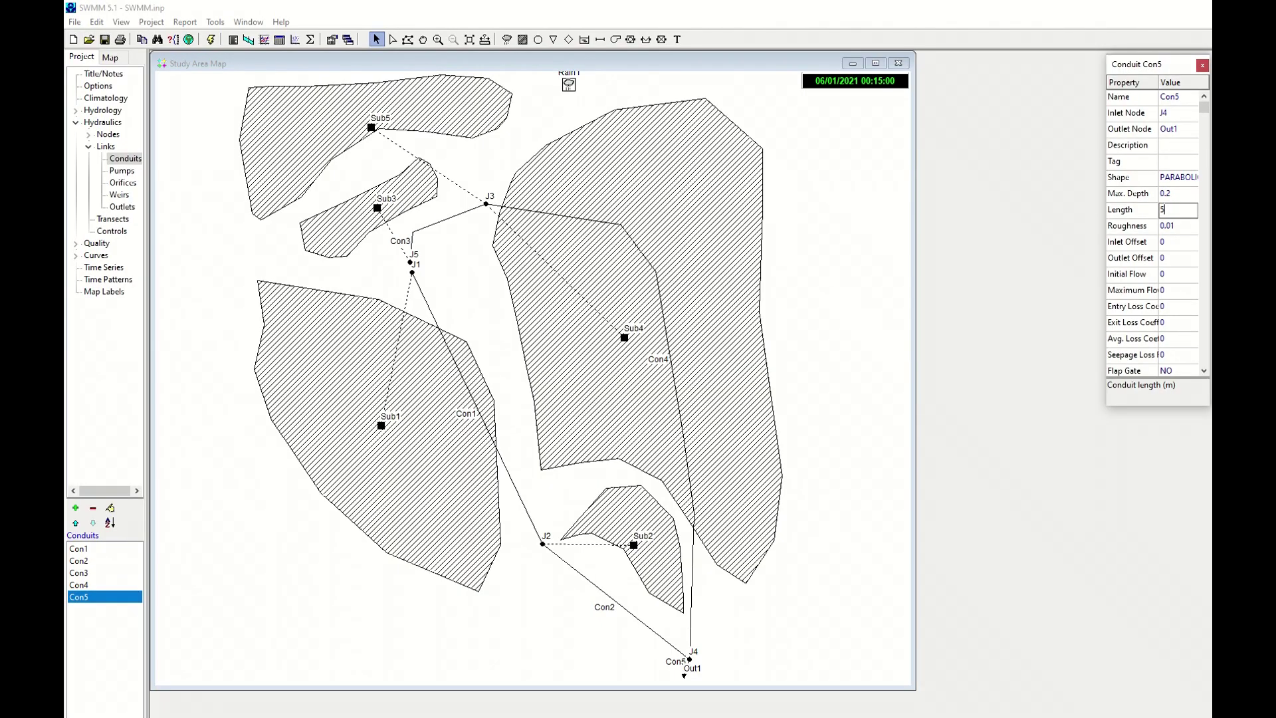
{"action": "left_click", "coordinate": [1060, 282]}
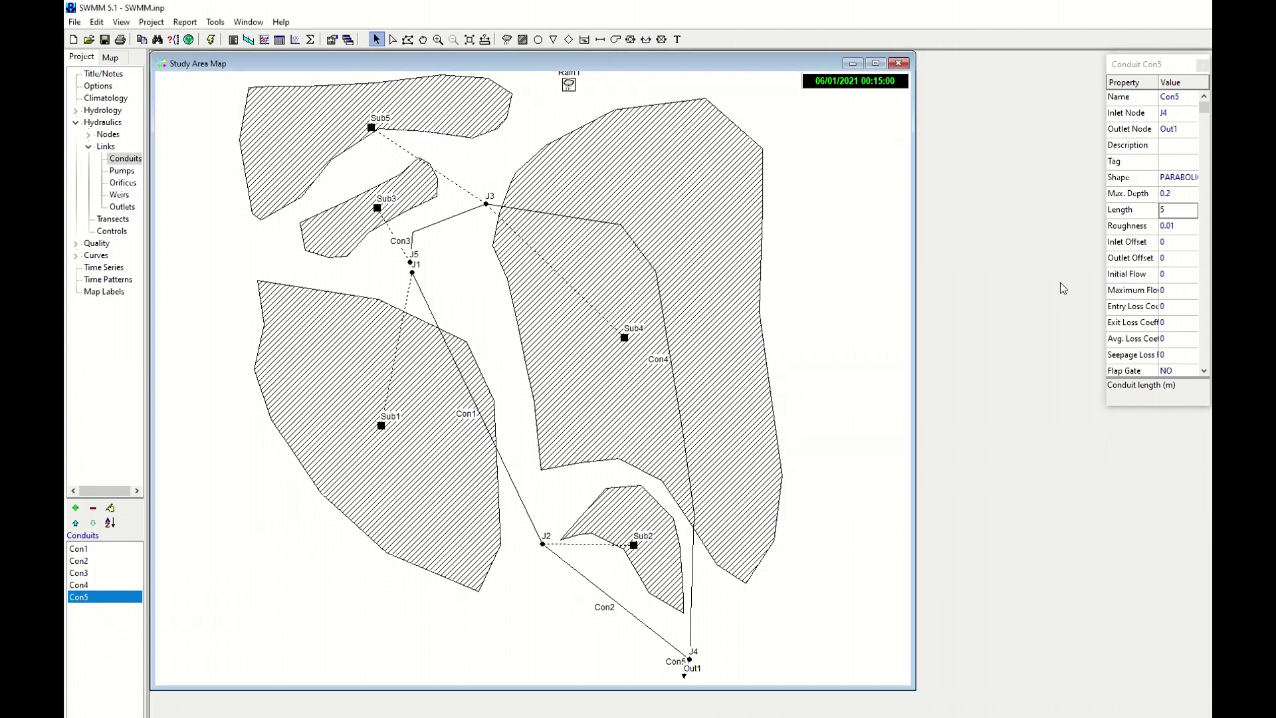
{"action": "left_click", "coordinate": [210, 40]}
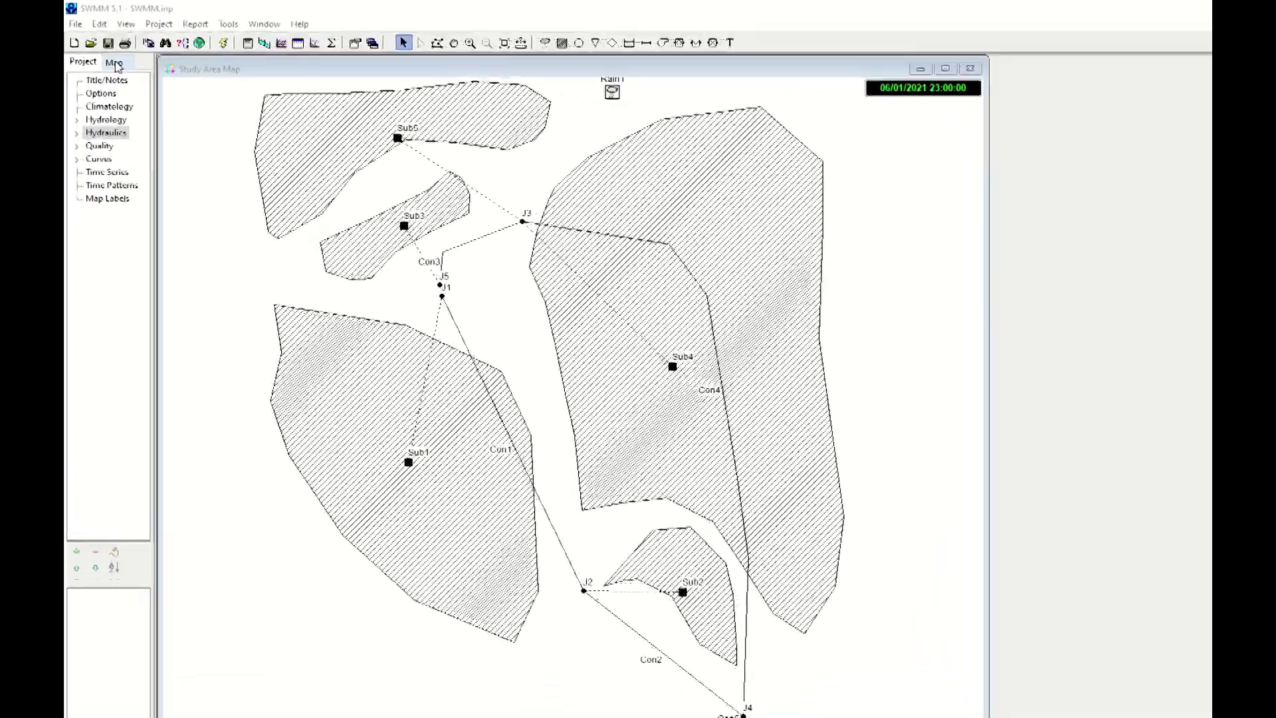
Set the map's Nodes theme to Flooding and Links theme to Flow
{"action": "left_click", "coordinate": [115, 64]}
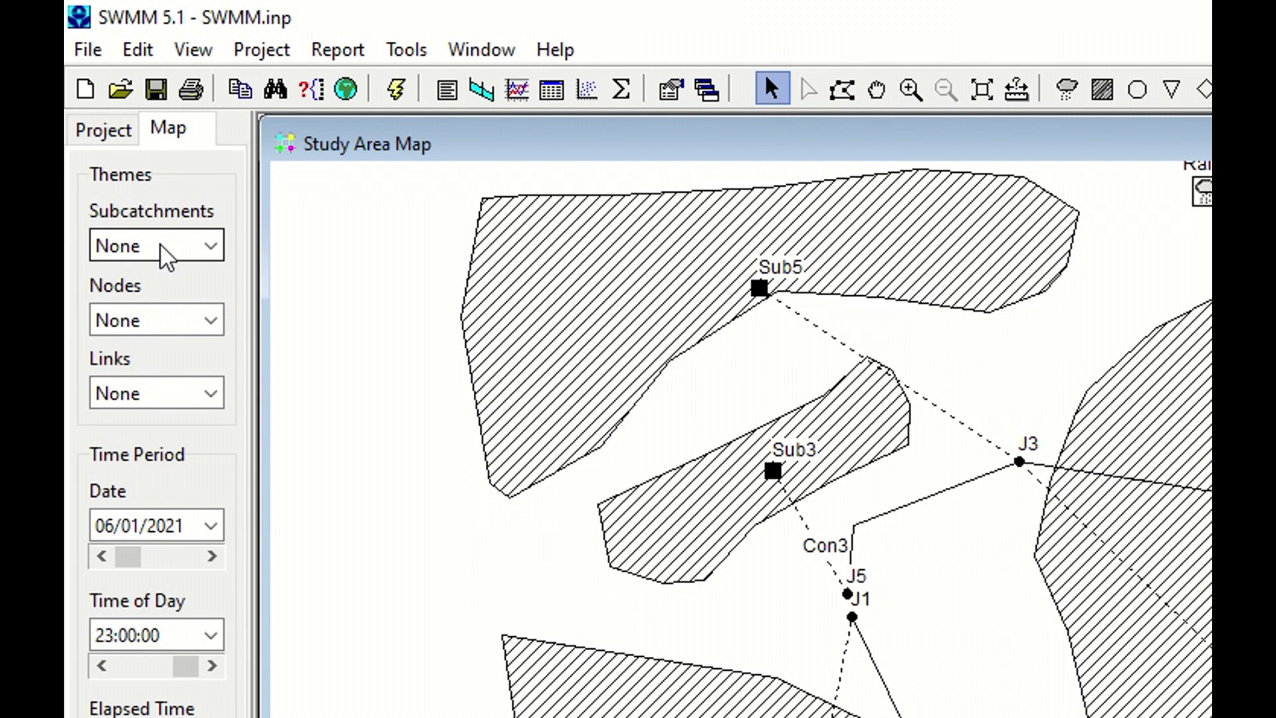
{"action": "left_click", "coordinate": [170, 326]}
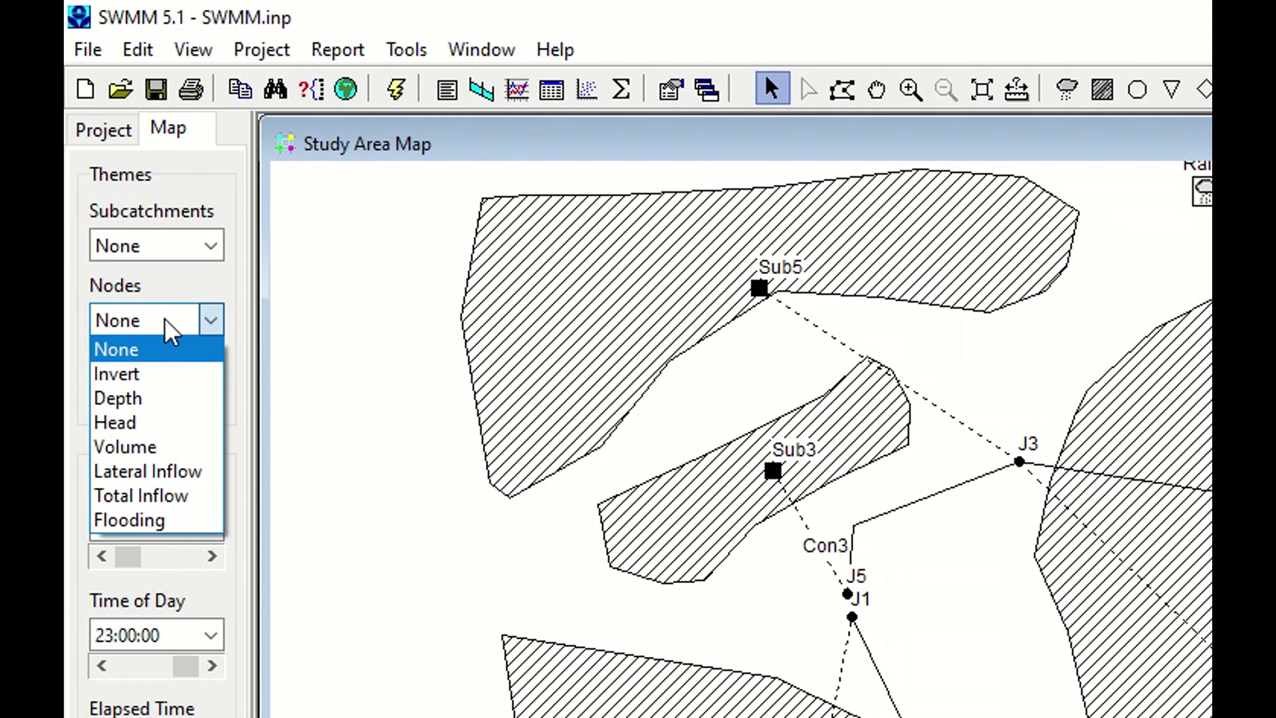
{"action": "left_click", "coordinate": [173, 522]}
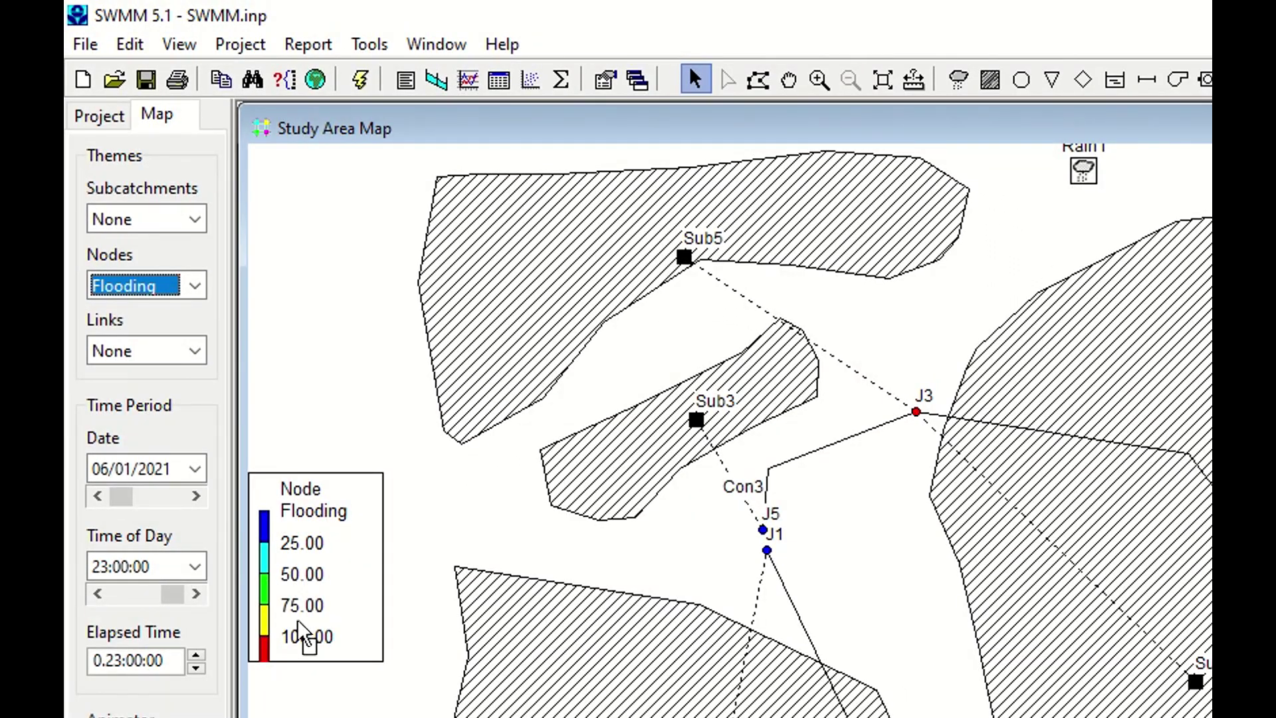
{"action": "left_click", "coordinate": [123, 353]}
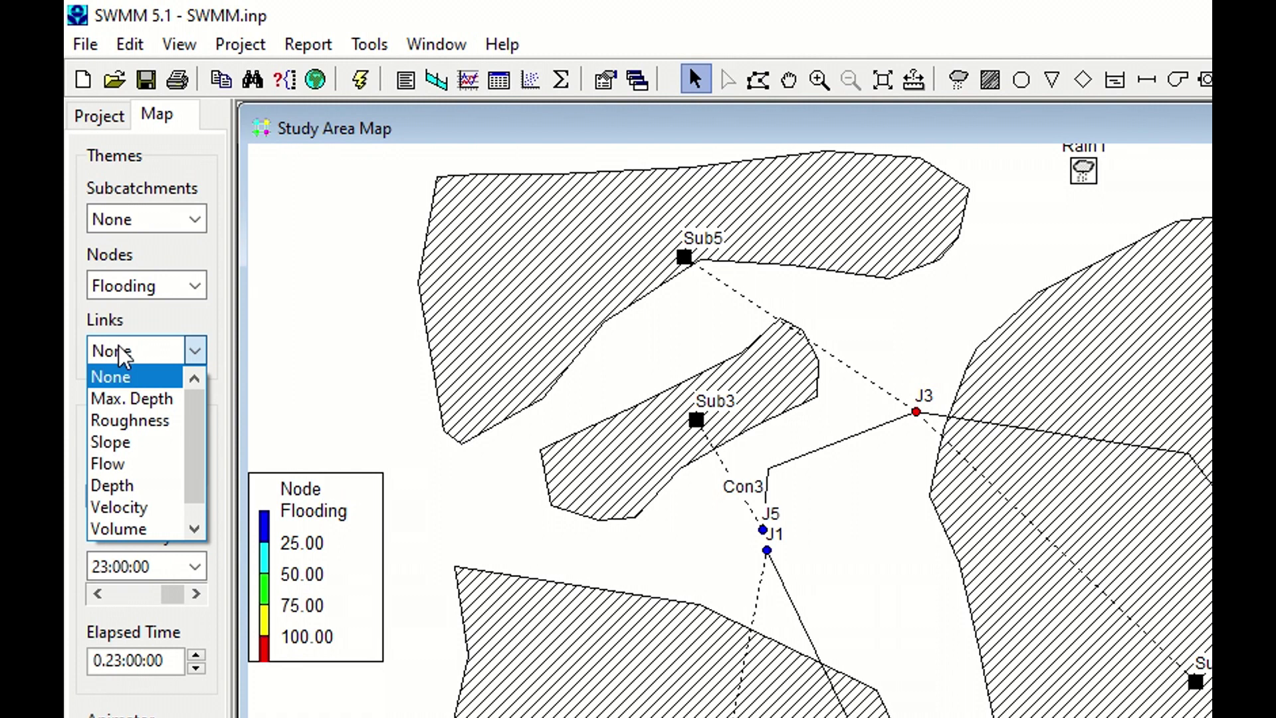
{"action": "left_click", "coordinate": [123, 377]}
{"action": "key", "text": "Down"}
{"action": "key", "text": "Down"}
{"action": "key", "text": "Down"}
{"action": "key", "text": "Down"}
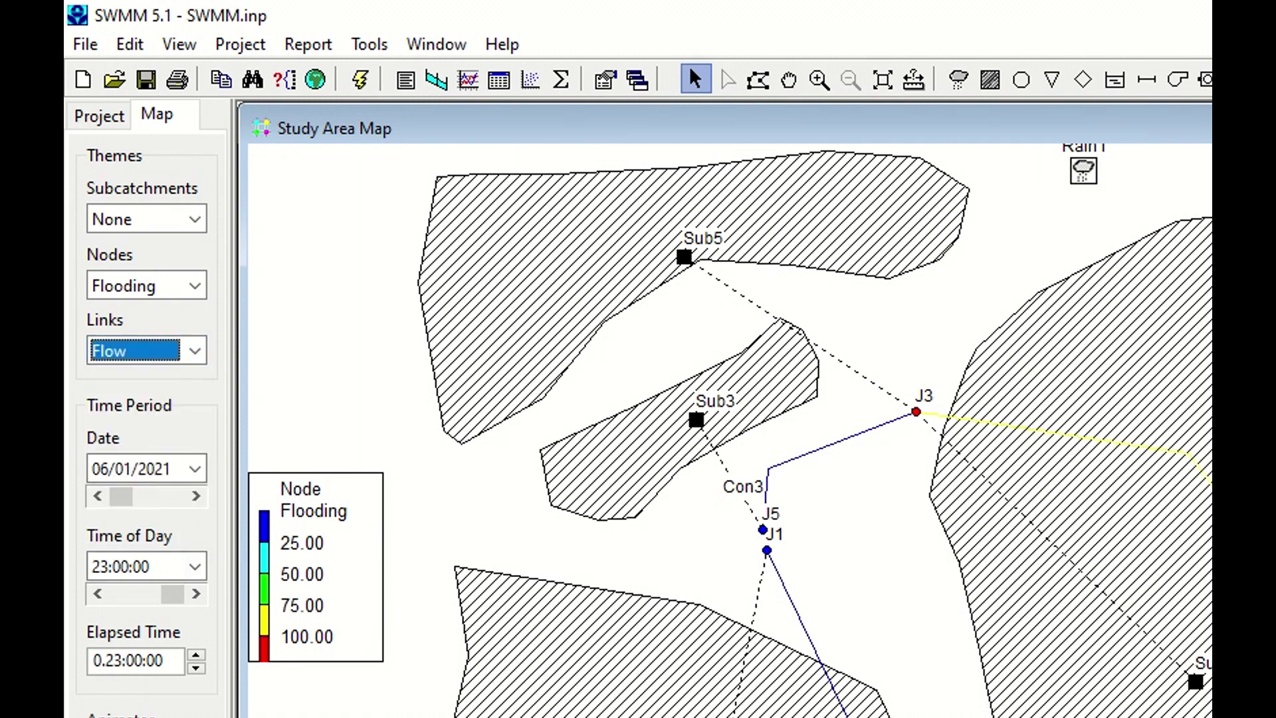
Rewind the results to 00:15 and animate them forward through the day
{"action": "left_click", "coordinate": [109, 717]}
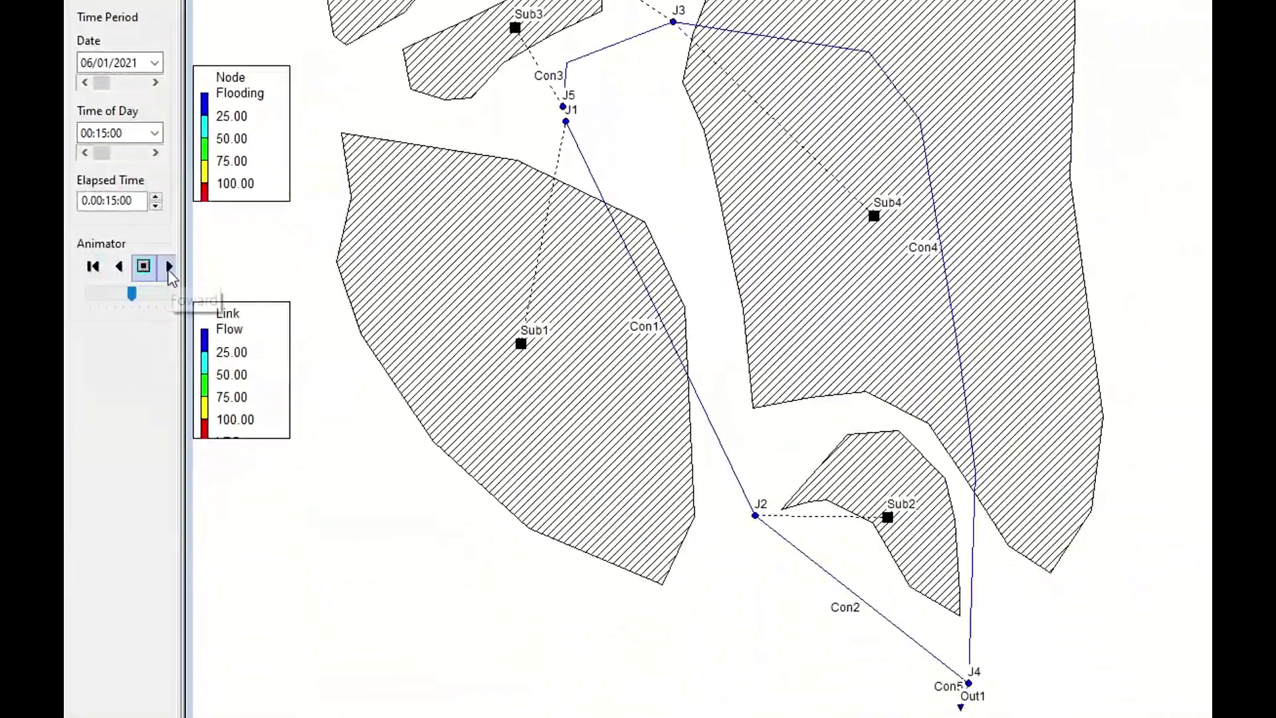
{"action": "left_click", "coordinate": [169, 267]}
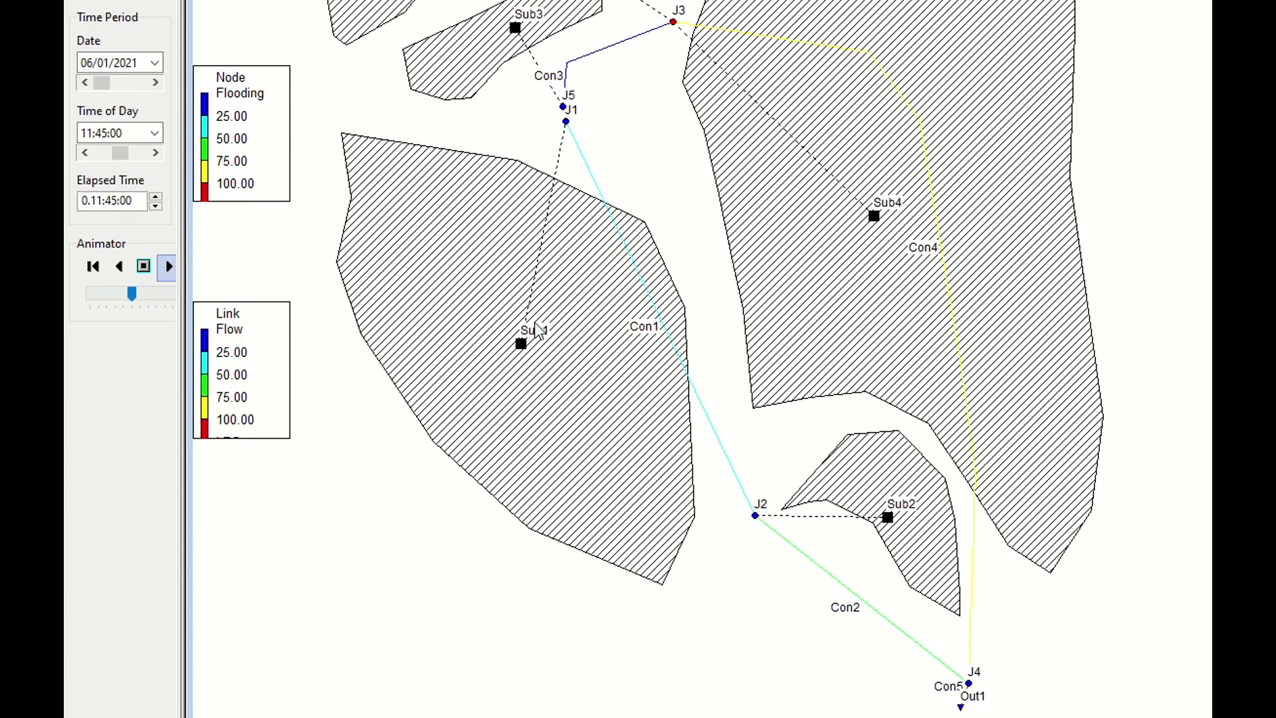
{"action": "mouse_move", "coordinate": [935, 225]}
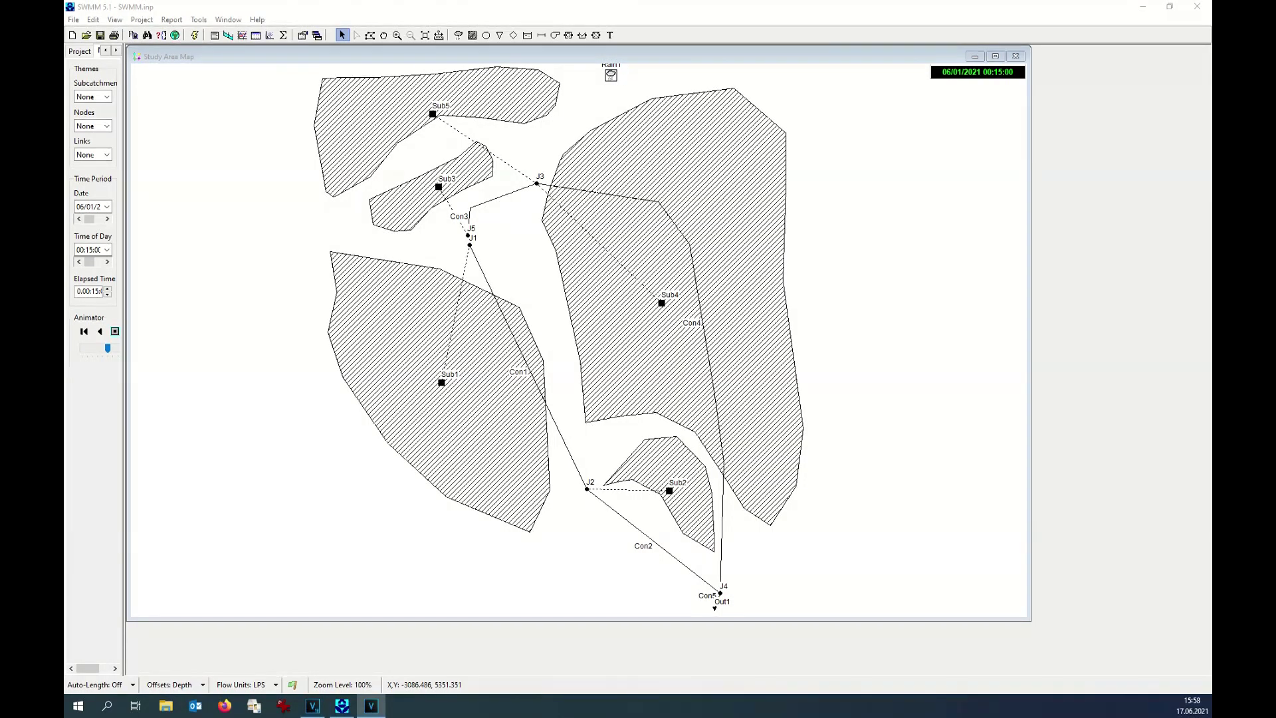
Set Nodes theme to Flooding and Links theme to Capacity, then rerun the simulation successfully
{"action": "left_click", "coordinate": [96, 126]}
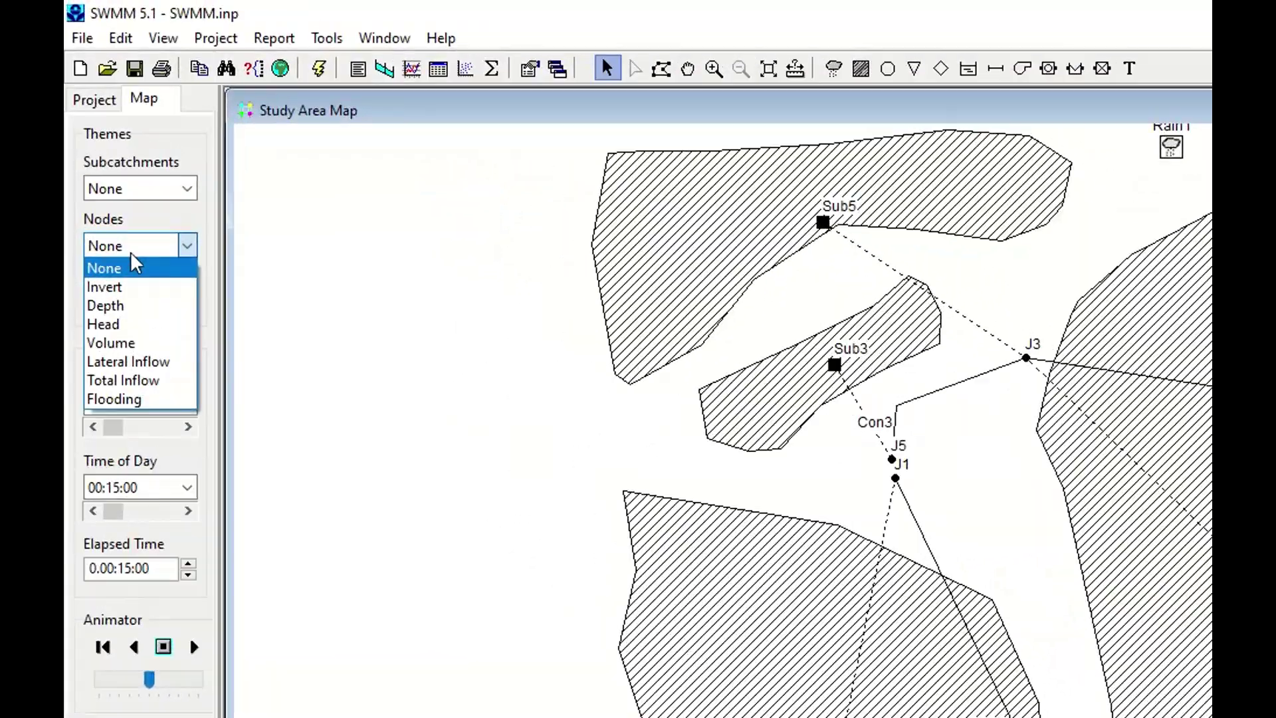
{"action": "left_click", "coordinate": [165, 400]}
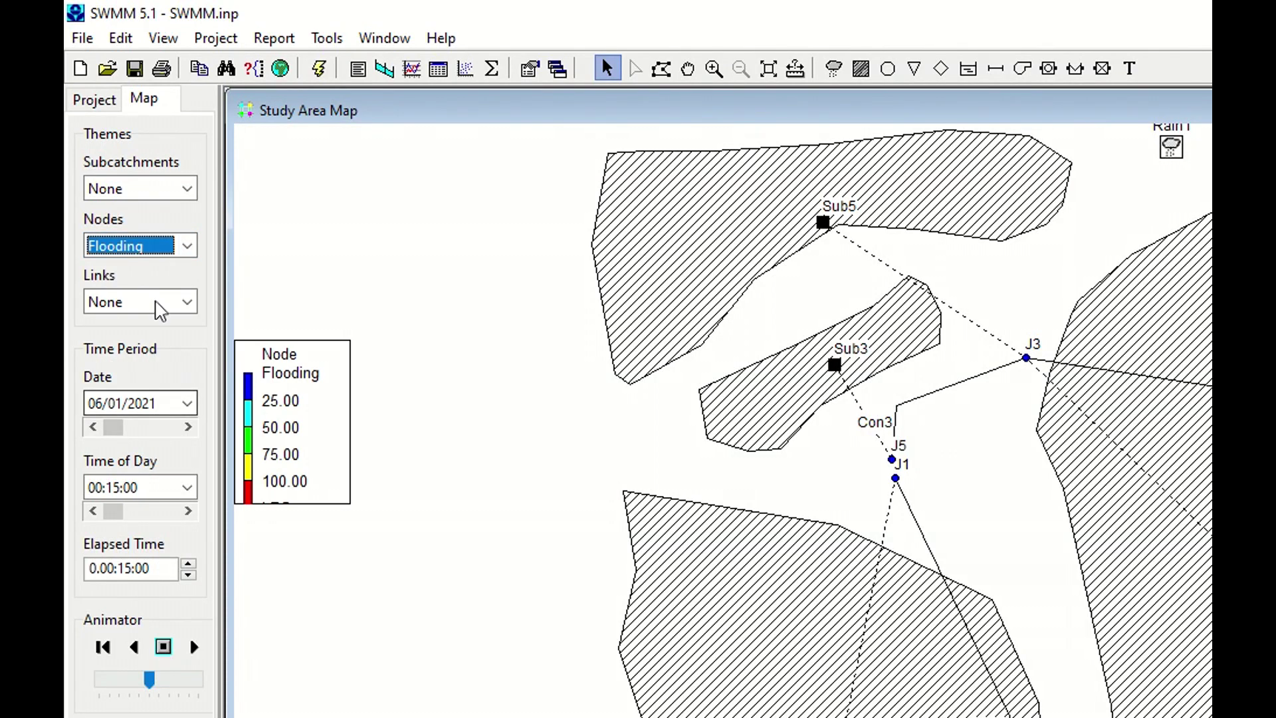
{"action": "left_click", "coordinate": [159, 306]}
{"action": "scroll", "coordinate": [176, 415], "scroll_direction": "down", "scroll_amount": 1}
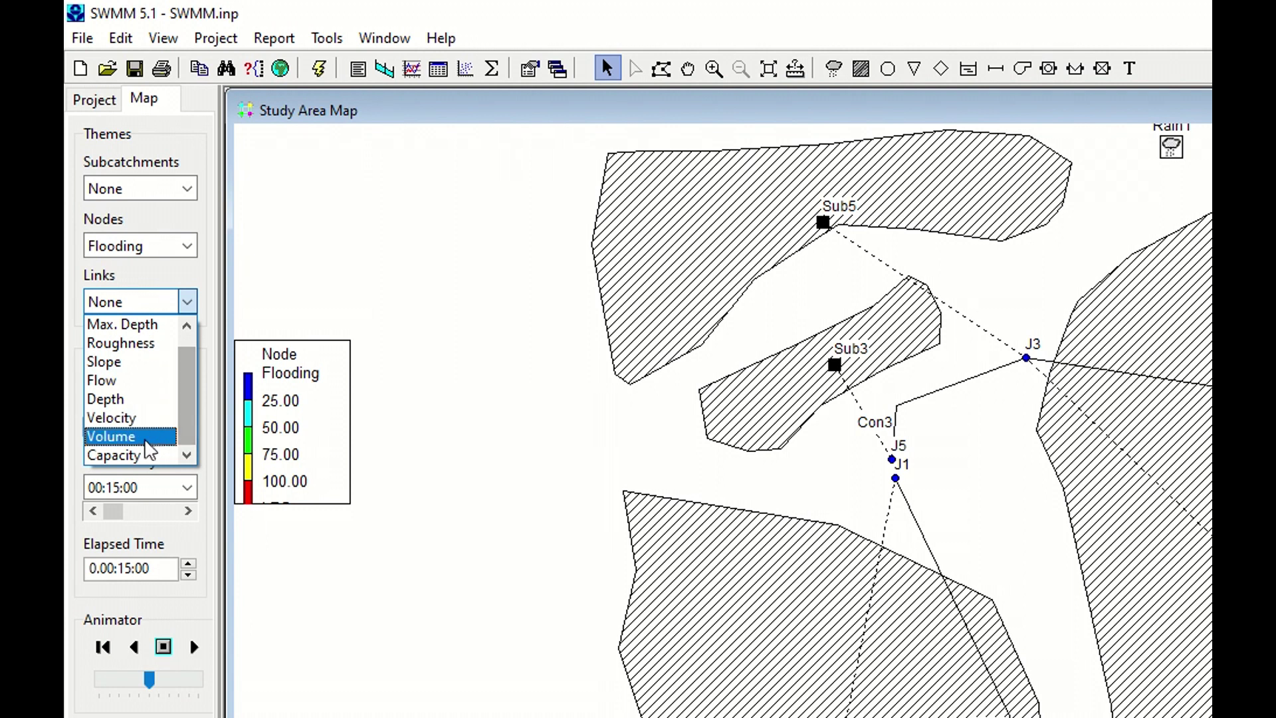
{"action": "left_click", "coordinate": [148, 456]}
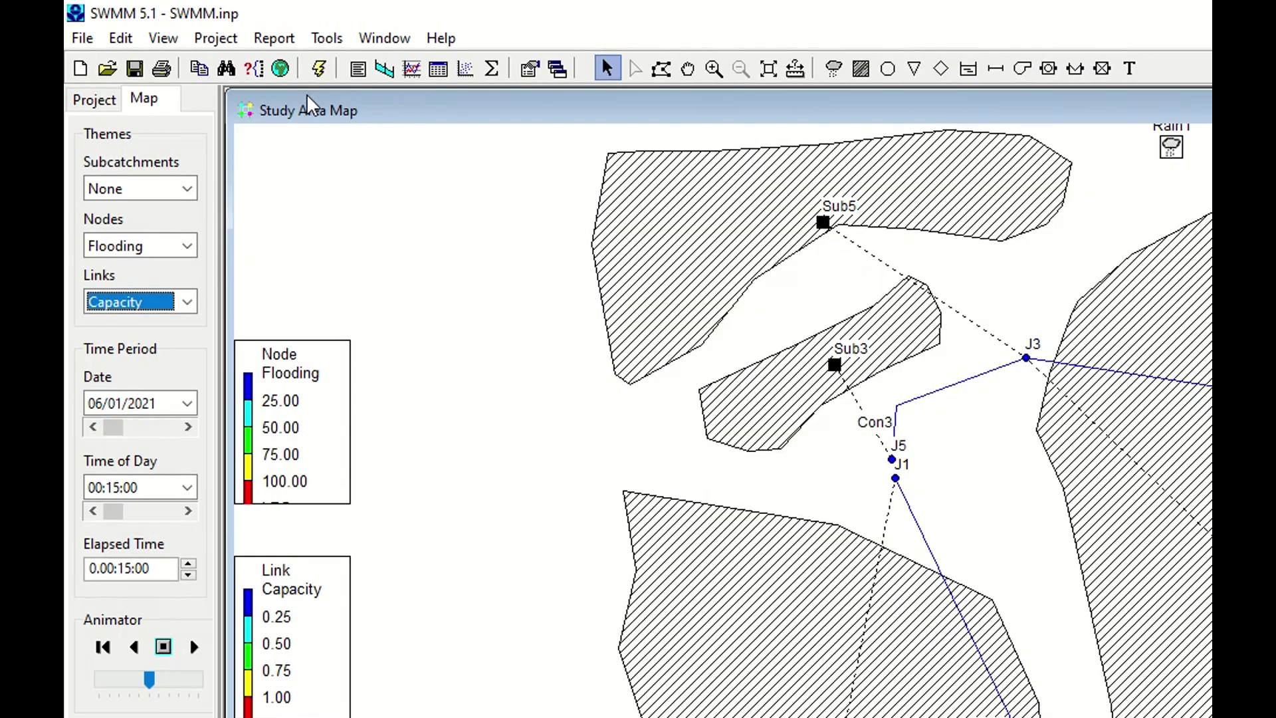
{"action": "left_click", "coordinate": [319, 68]}
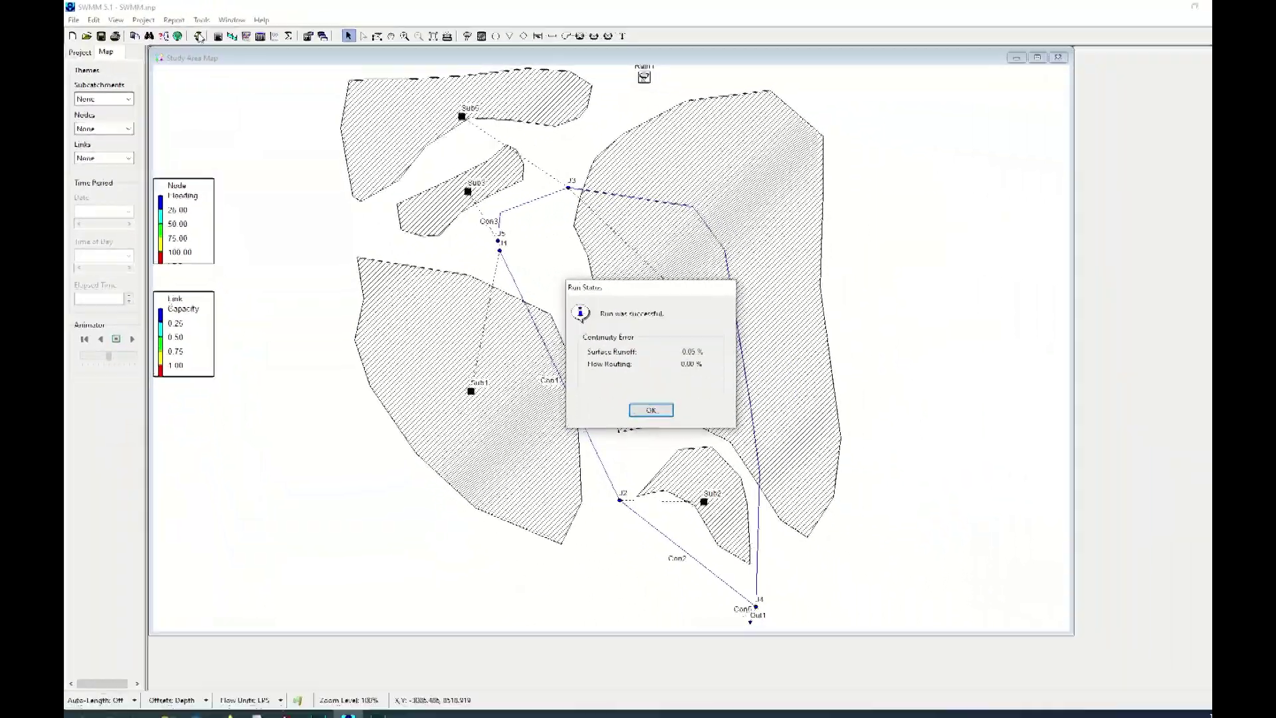
{"action": "left_click", "coordinate": [652, 410]}
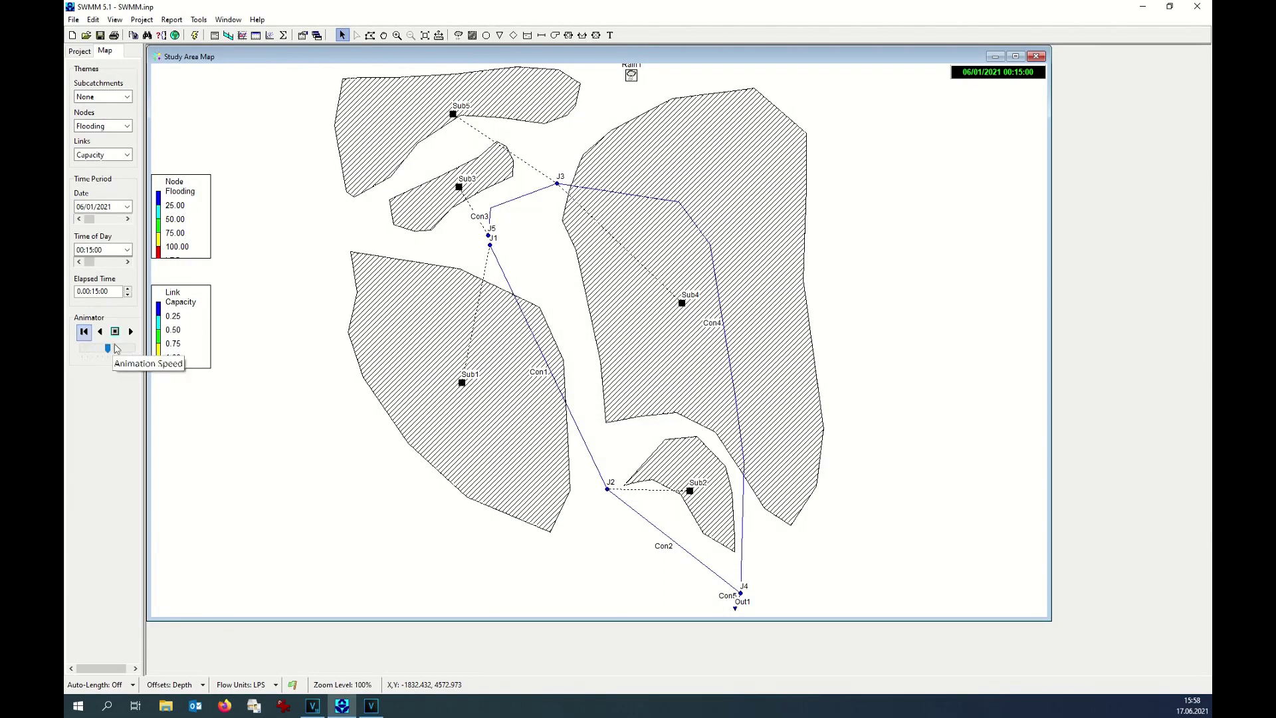
Animate the capacity results forward to about 22:00, checking conduit Con4's capacity
{"action": "left_click", "coordinate": [130, 331]}
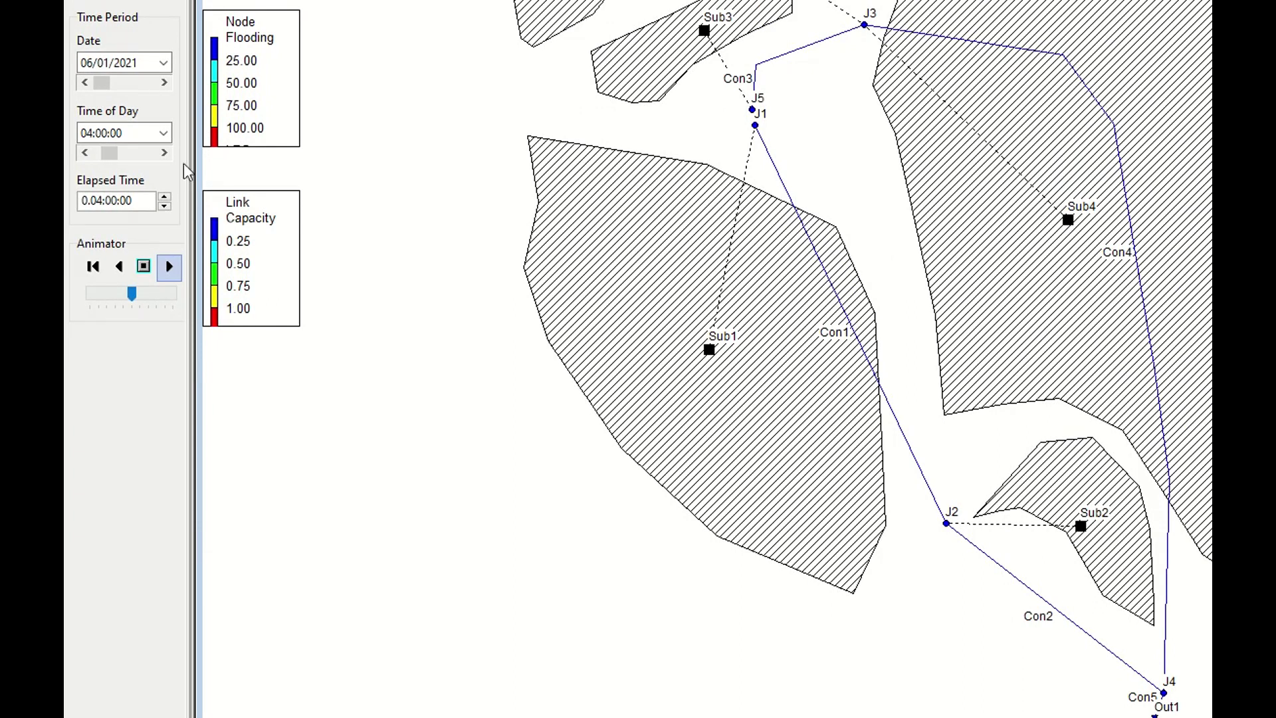
{"action": "left_click", "coordinate": [164, 153]}
{"action": "left_click", "coordinate": [164, 154]}
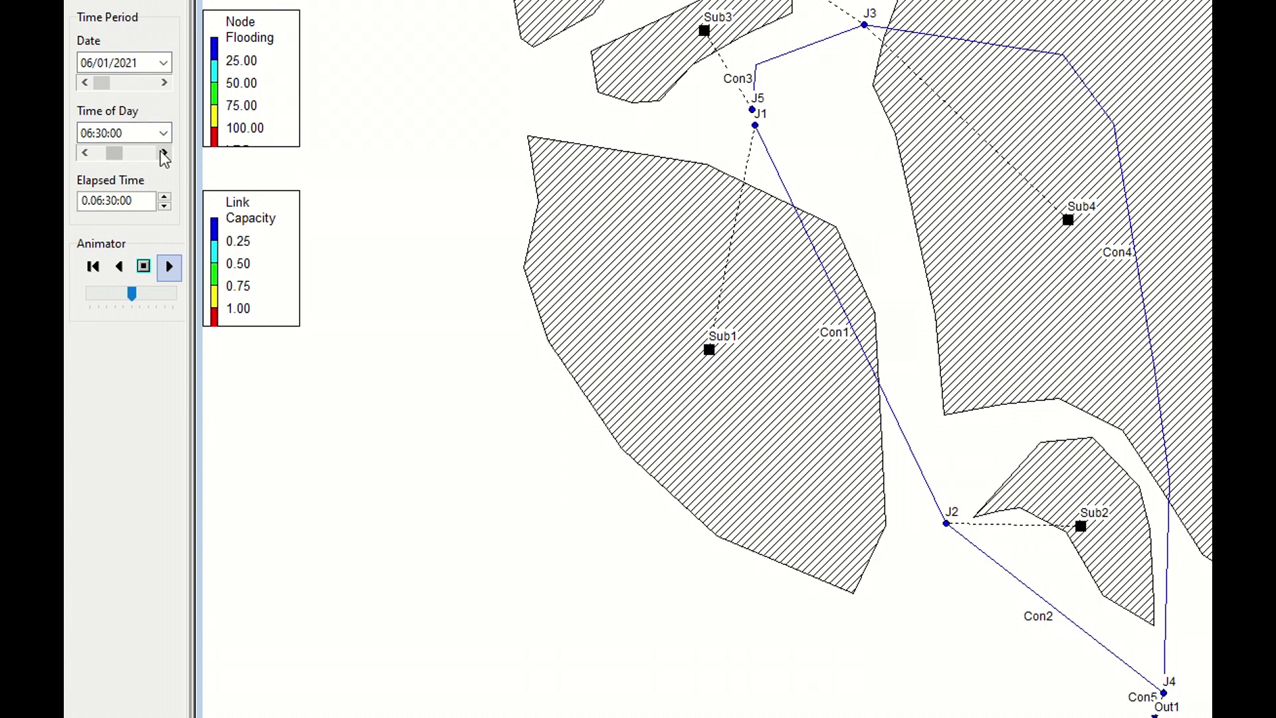
{"action": "left_click", "coordinate": [164, 154]}
{"action": "left_click", "coordinate": [164, 154]}
{"action": "left_click", "coordinate": [164, 153]}
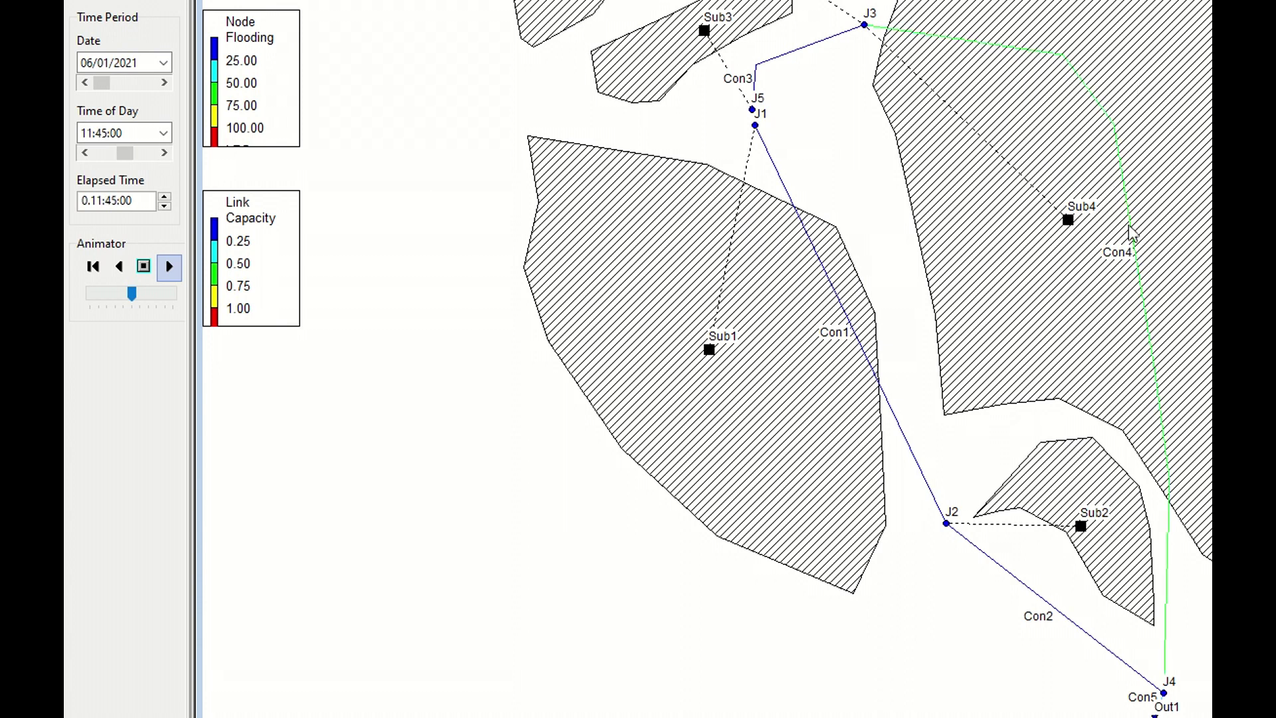
{"action": "mouse_move", "coordinate": [1131, 232]}
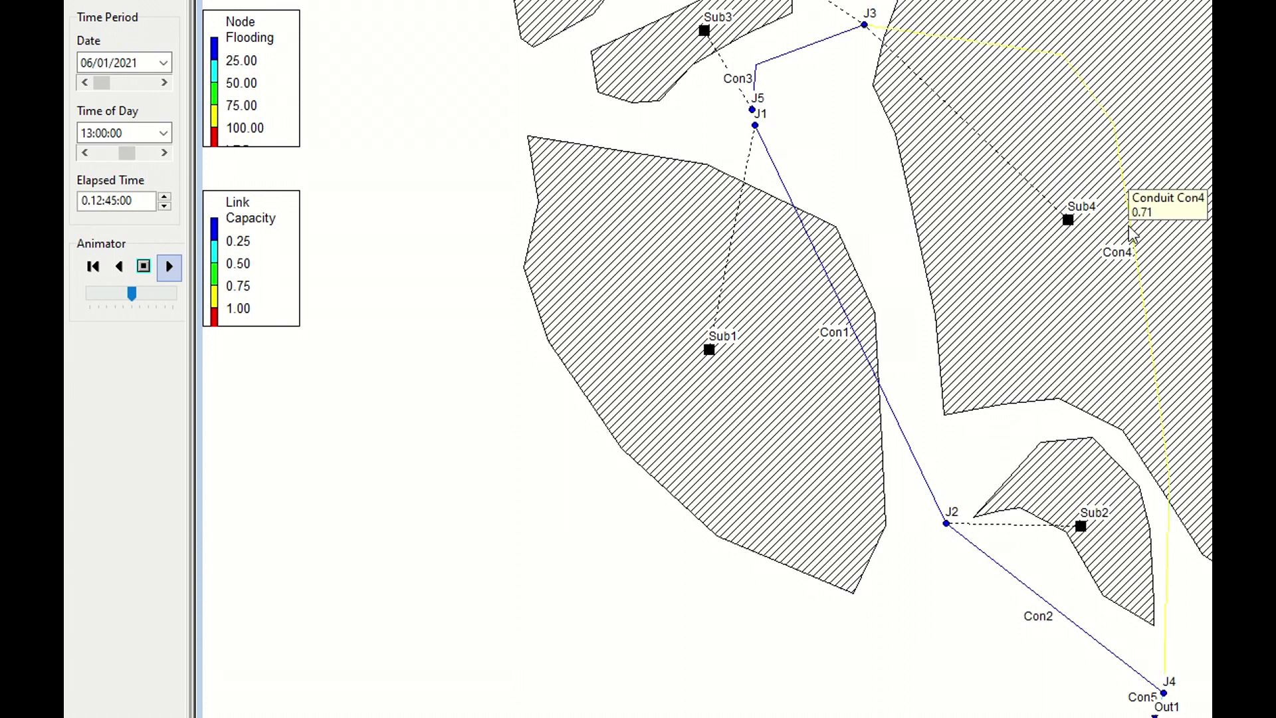
{"action": "mouse_move", "coordinate": [971, 38]}
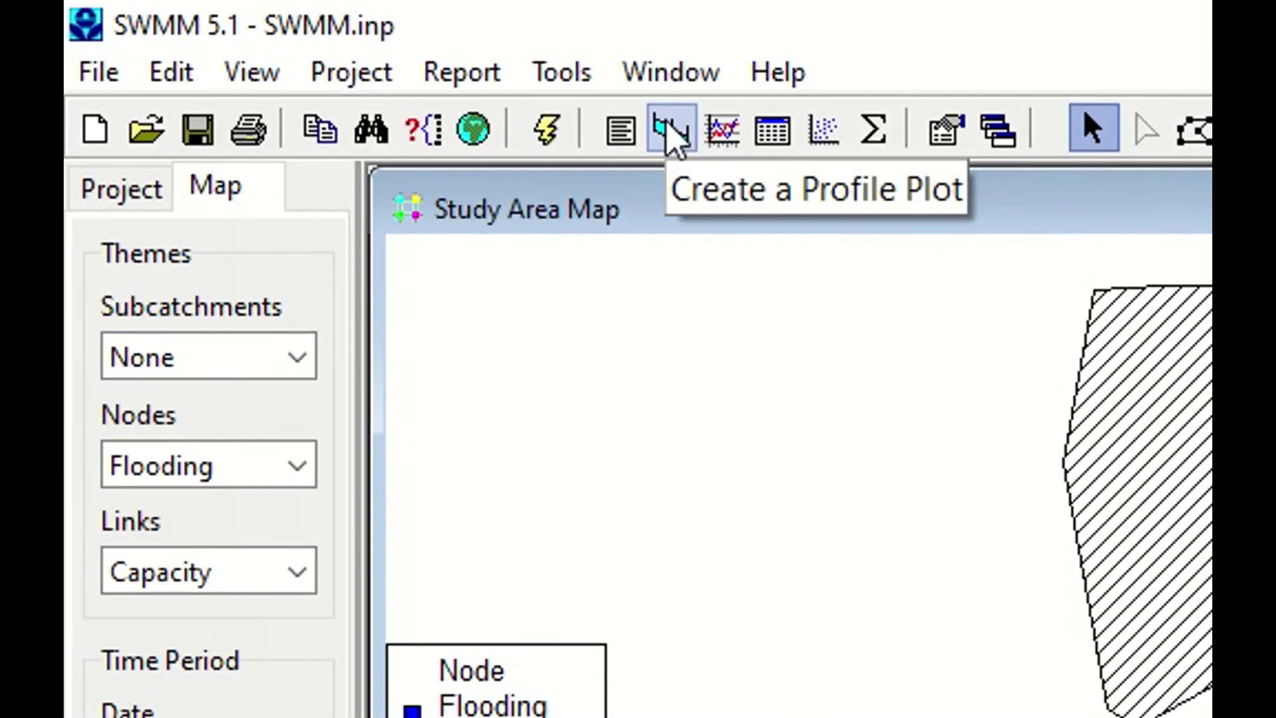
Add conduits Con3, Con4 and Con5 to a new profile plot selection
{"action": "left_click", "coordinate": [670, 129]}
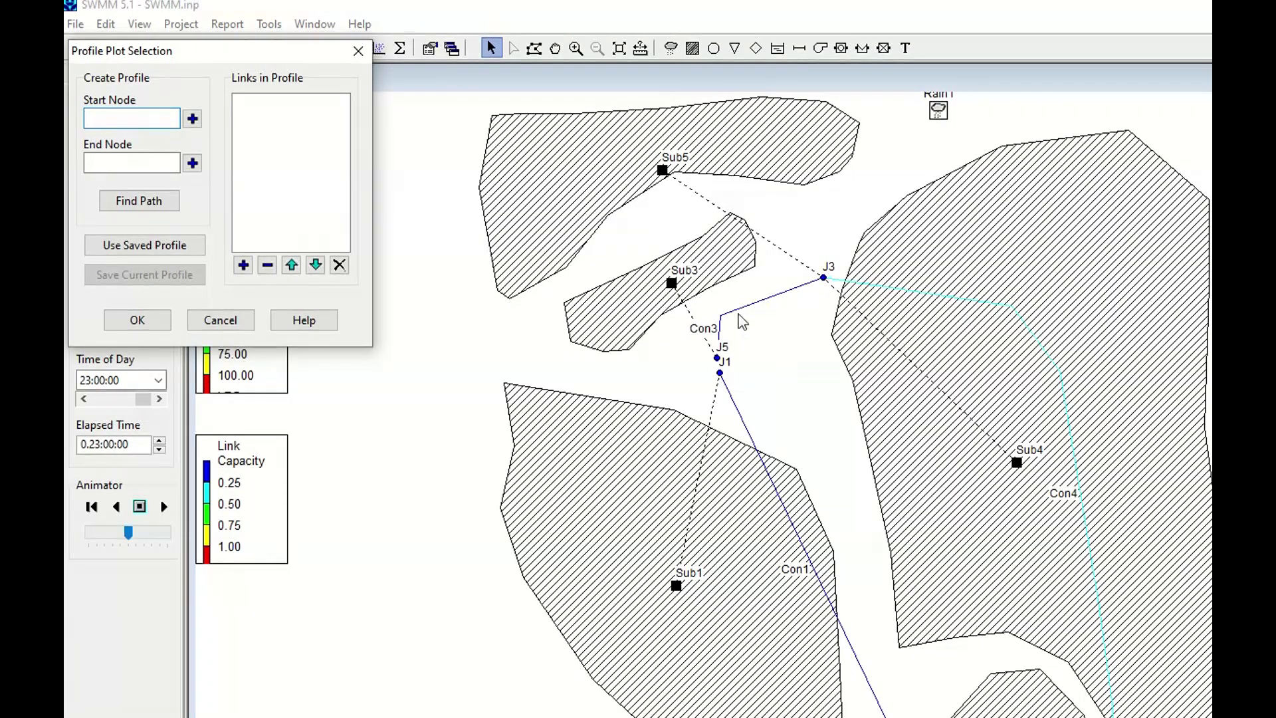
{"action": "left_click", "coordinate": [739, 306]}
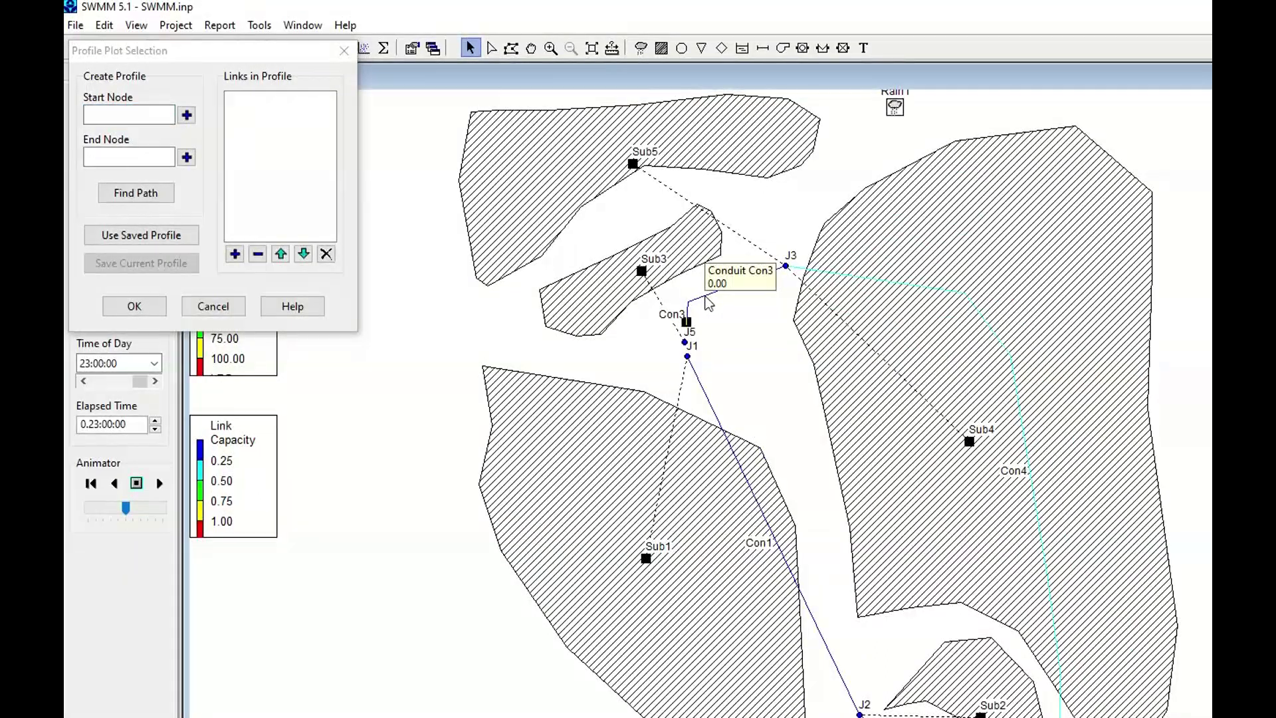
{"action": "left_click", "coordinate": [235, 254]}
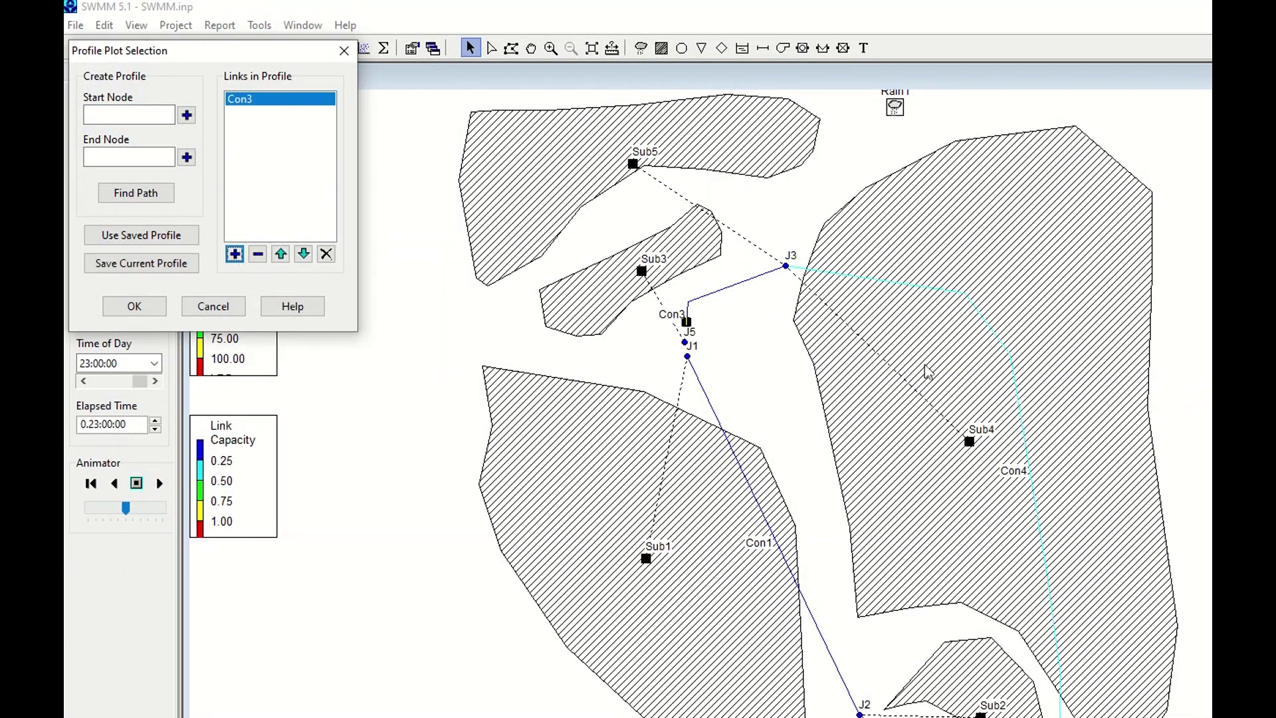
{"action": "left_click", "coordinate": [899, 288]}
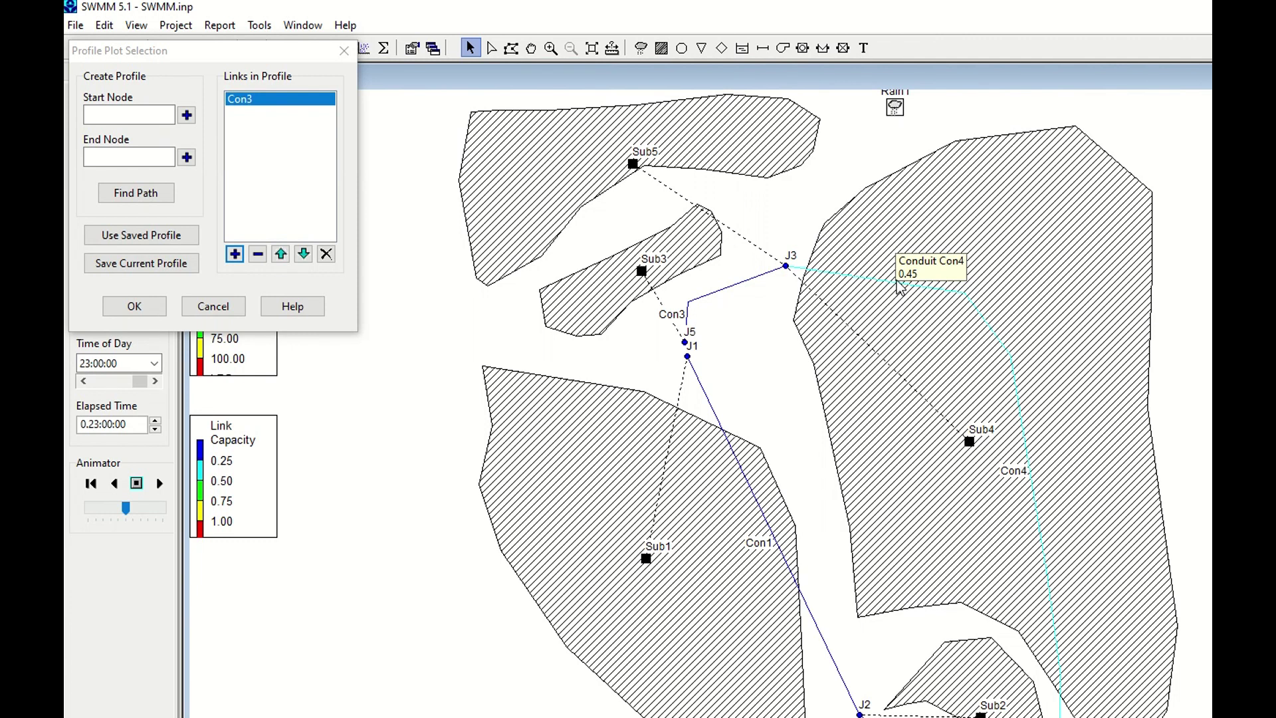
{"action": "left_click", "coordinate": [235, 254]}
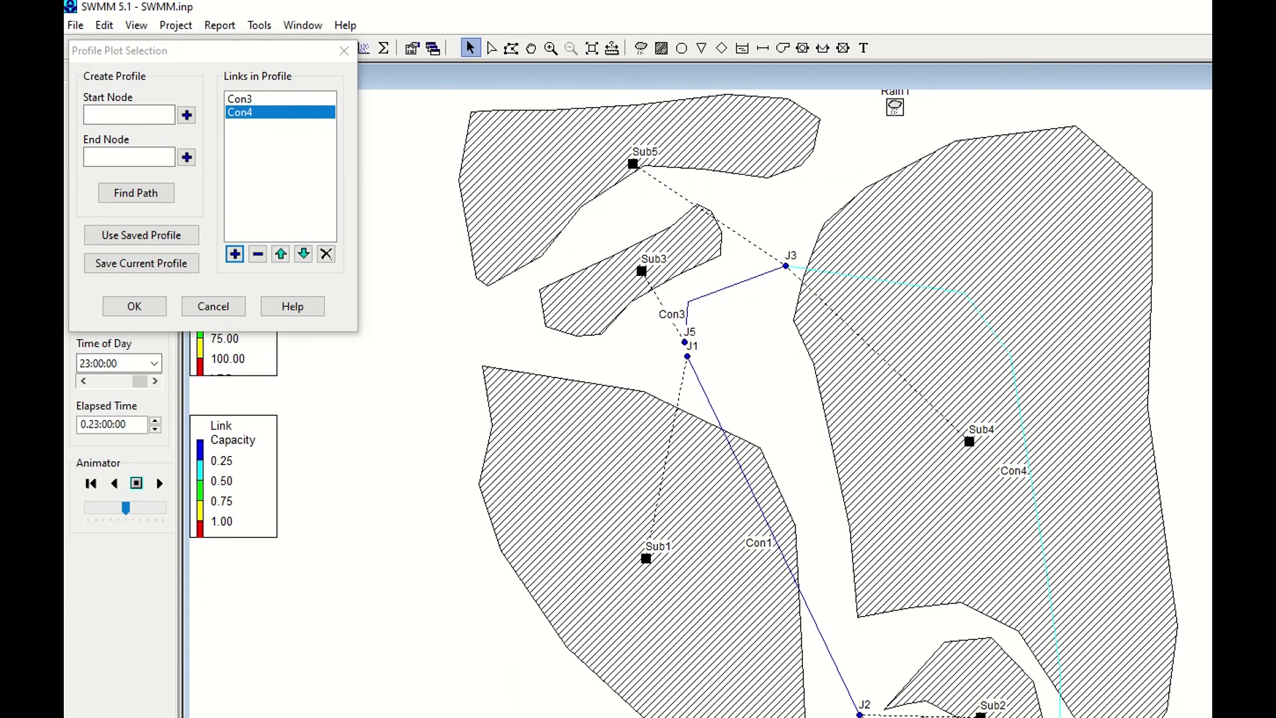
{"action": "left_click", "coordinate": [234, 254]}
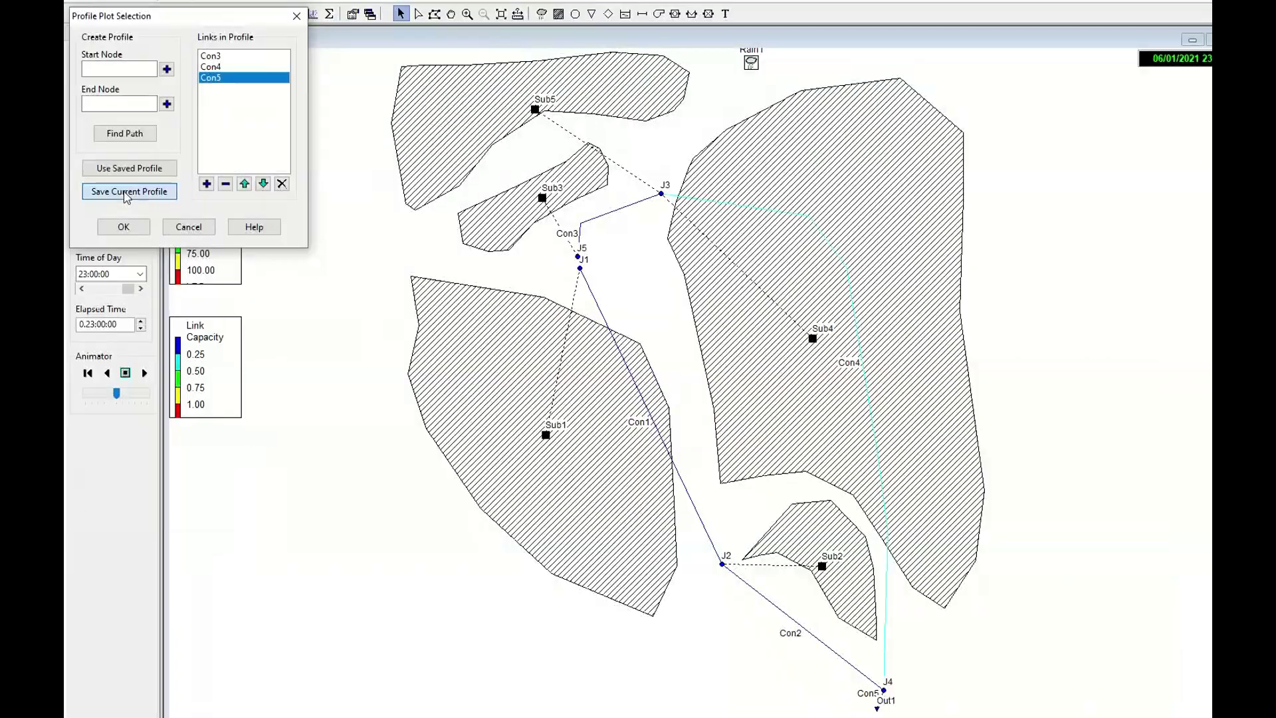
Save the links as profile 'Main Line' and plot its J5 to Out1 water elevation
{"action": "left_click", "coordinate": [141, 263]}
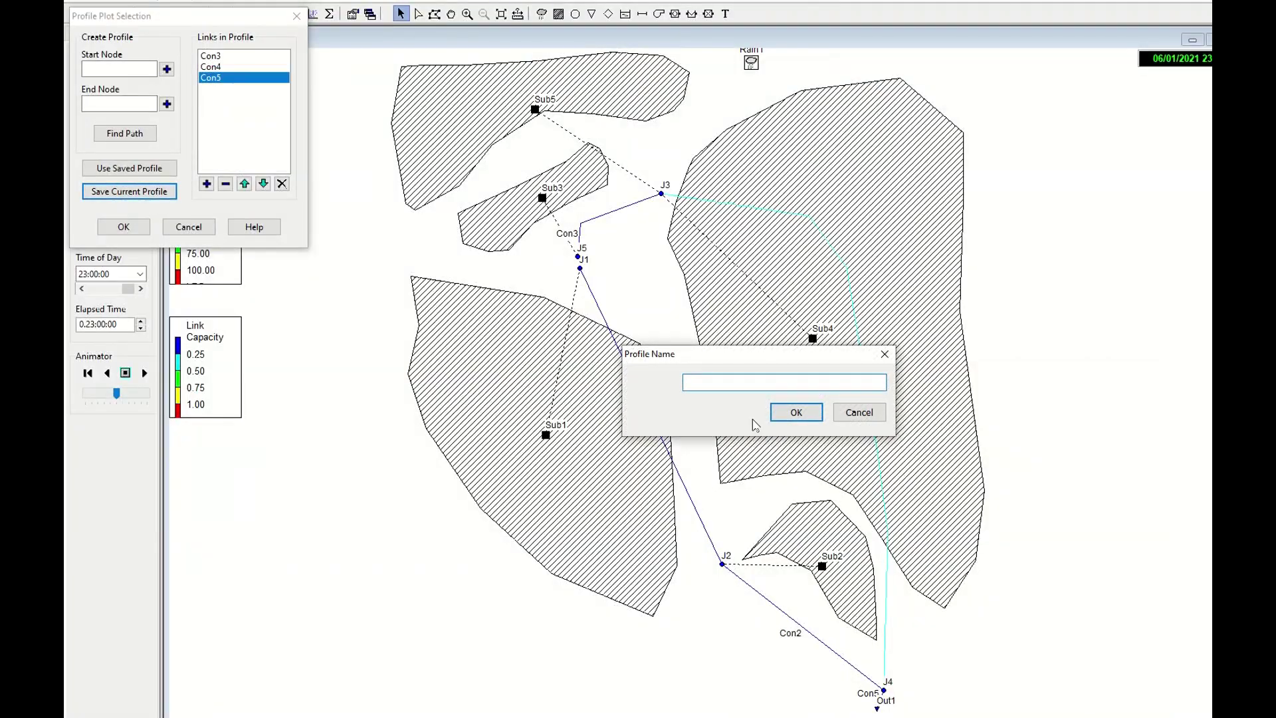
{"action": "type", "text": "Mal"}
{"action": "left_click", "coordinate": [771, 410]}
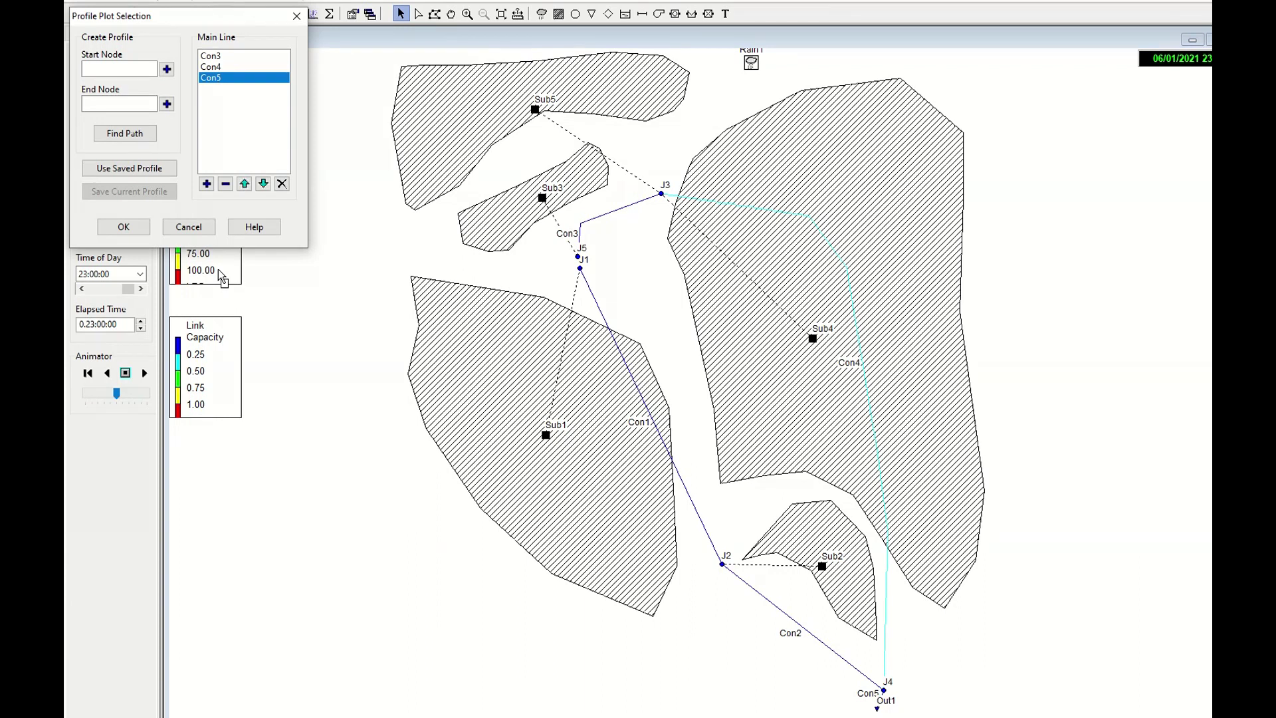
{"action": "left_click", "coordinate": [124, 227]}
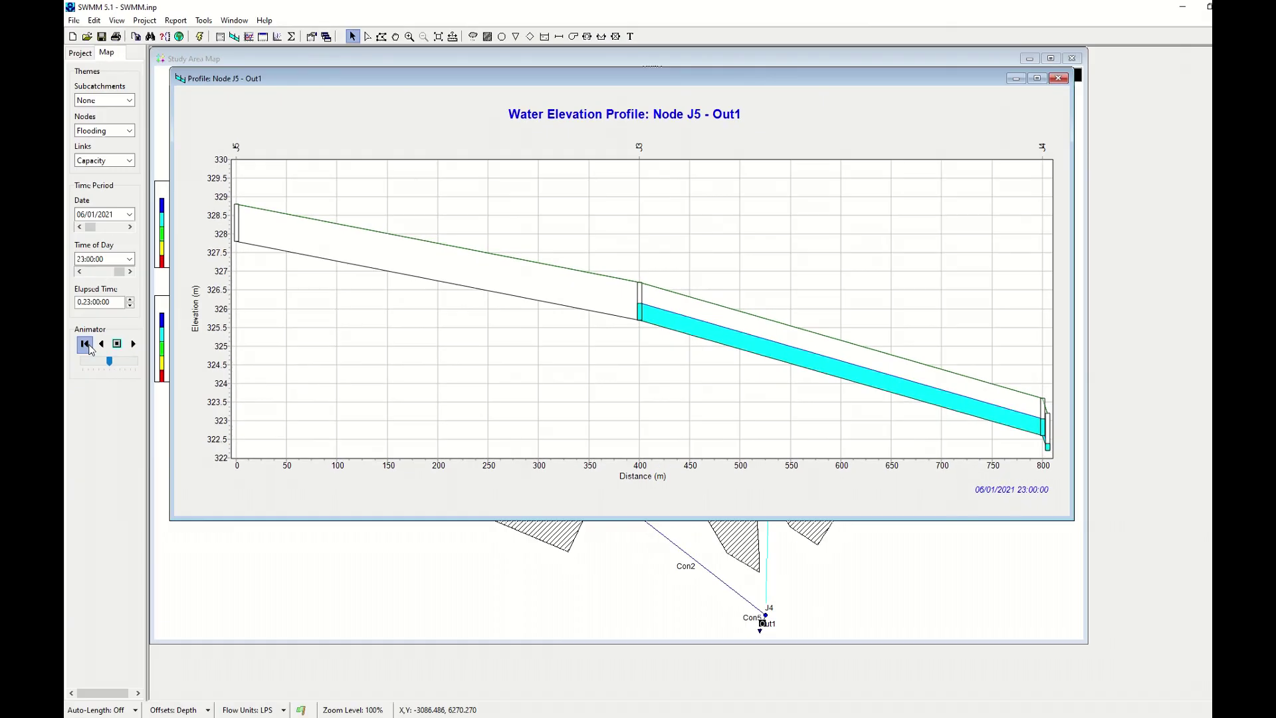
Replay the J5–Out1 water elevation profile from the start, stepping time forward, then close it
{"action": "left_click", "coordinate": [86, 344]}
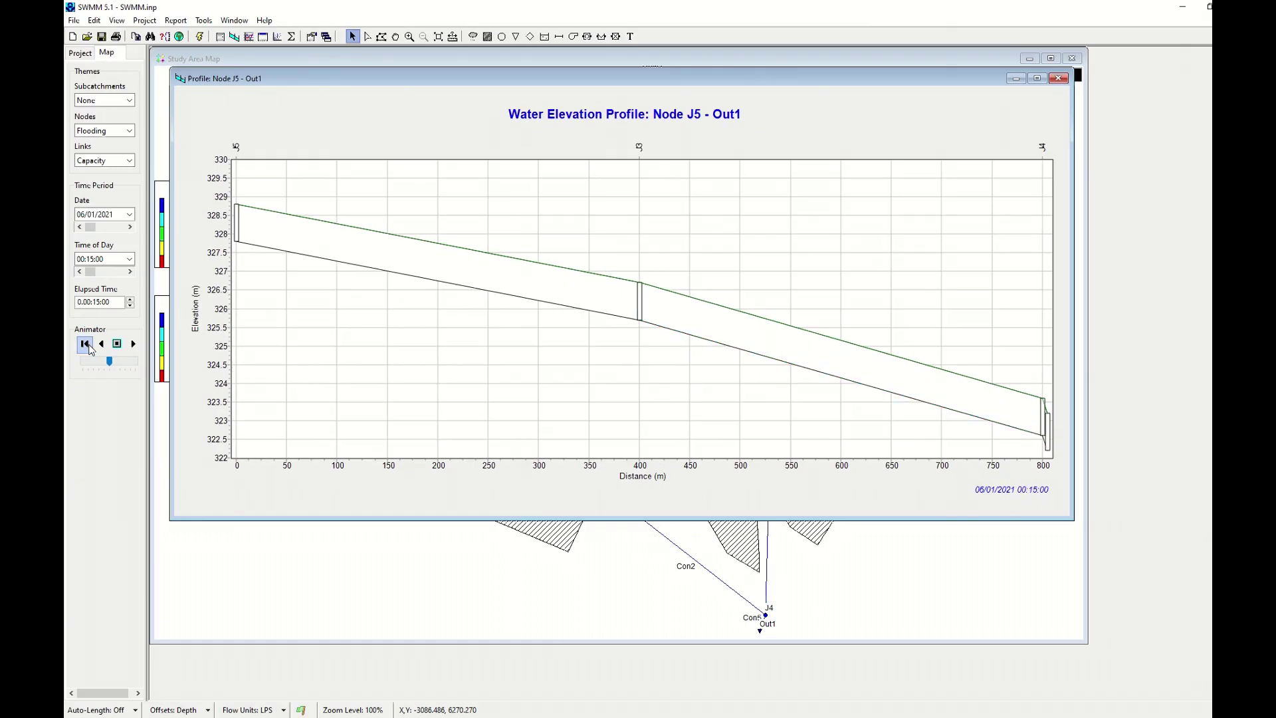
{"action": "left_click", "coordinate": [133, 344]}
{"action": "left_click", "coordinate": [130, 272]}
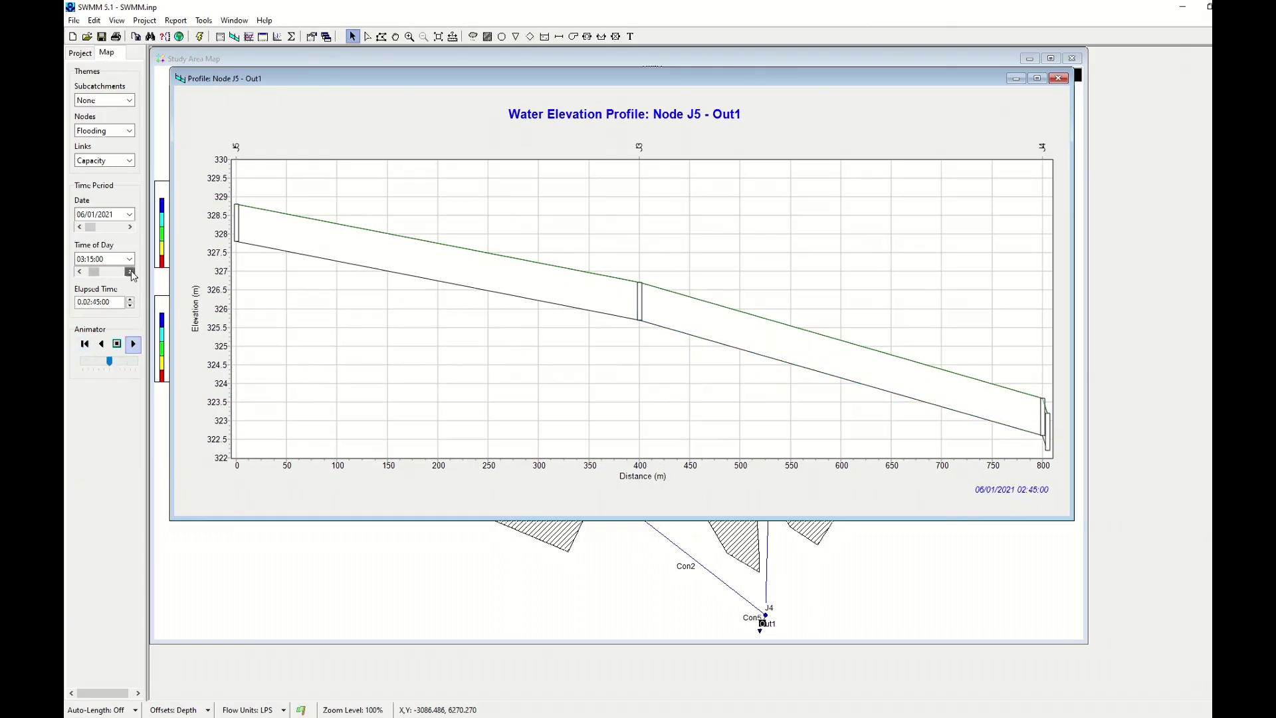
{"action": "left_click", "coordinate": [131, 272]}
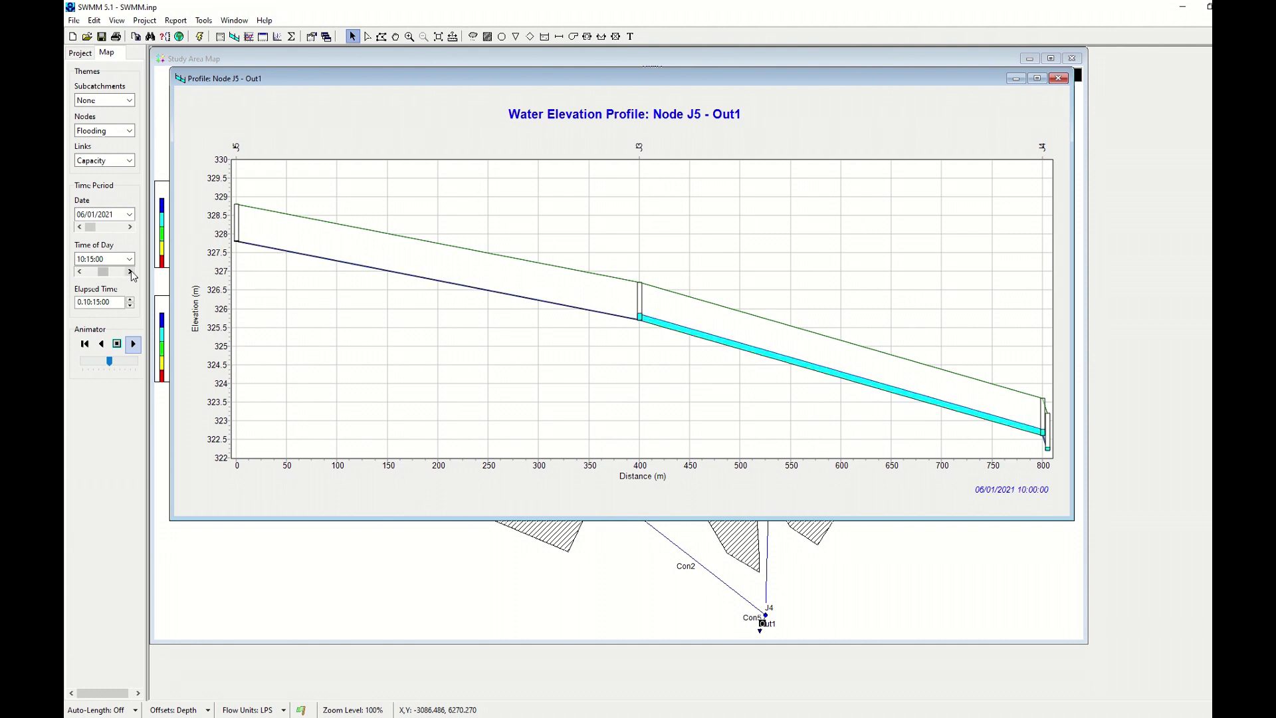
{"action": "left_click", "coordinate": [130, 272]}
{"action": "left_click", "coordinate": [130, 272]}
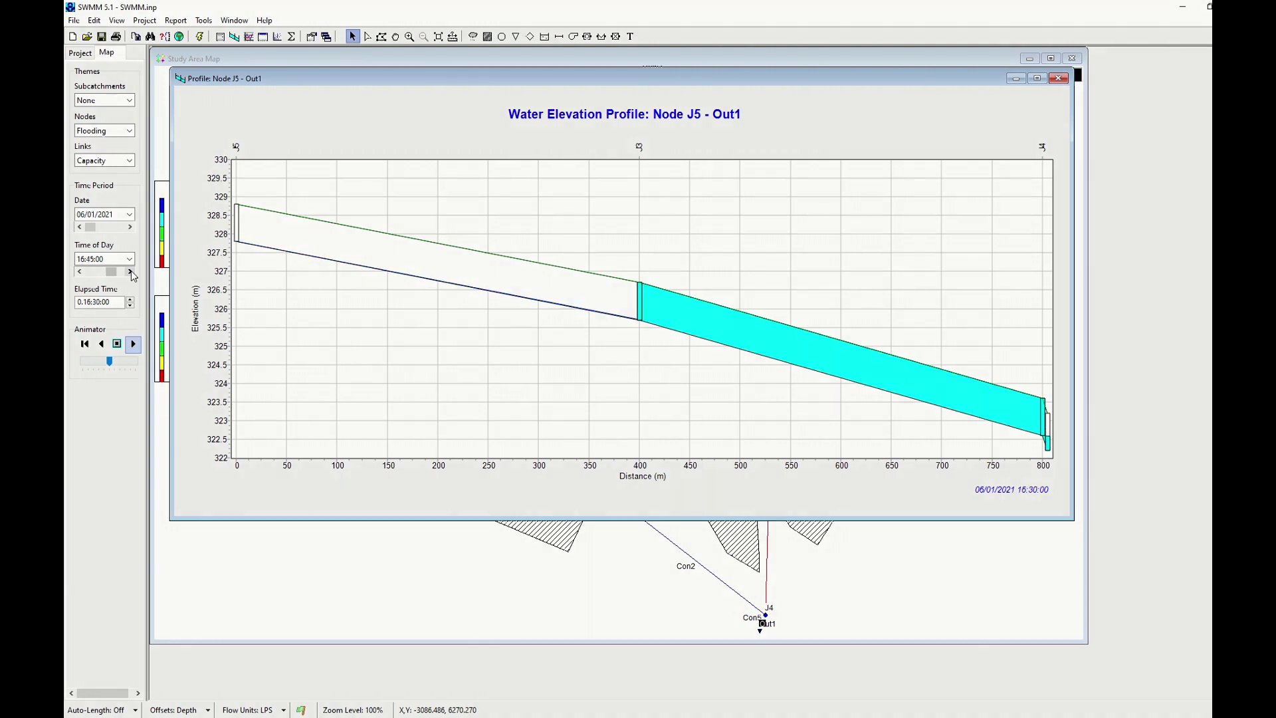
{"action": "left_click", "coordinate": [1059, 77]}
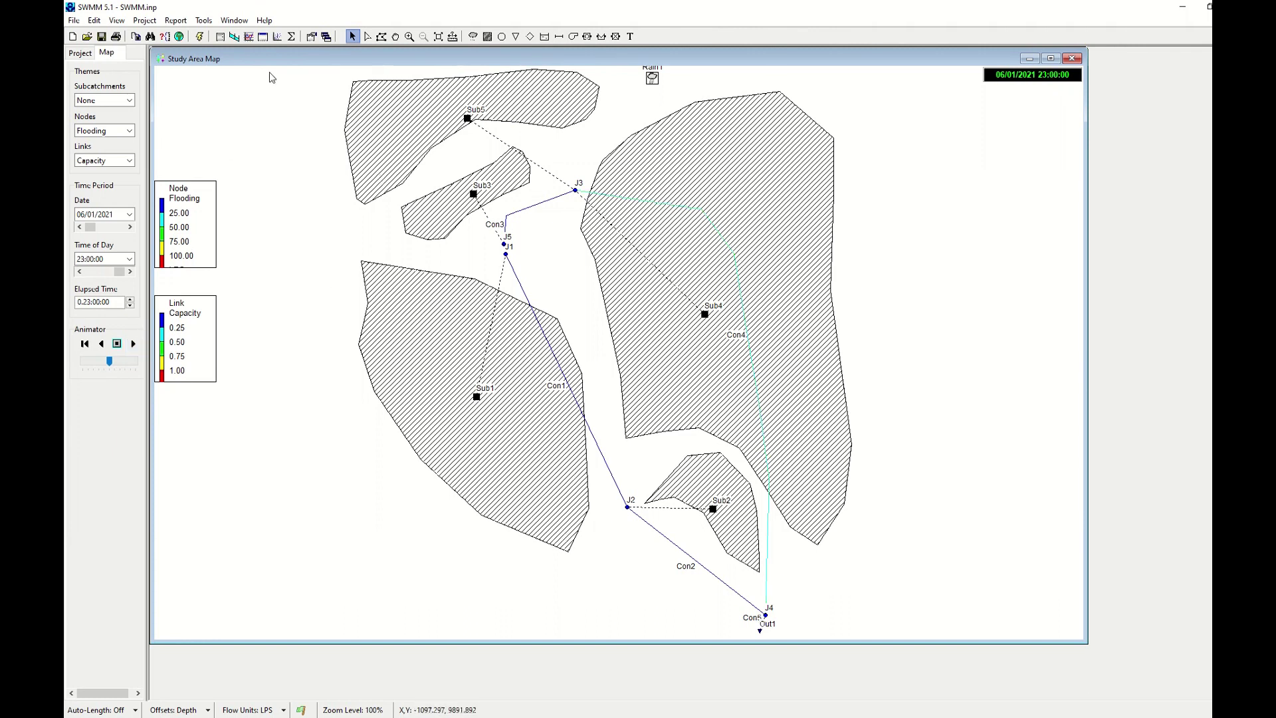
Plot the J1 to J4 water elevation profile along Con1 and Con2 and replay its animation
{"action": "left_click", "coordinate": [235, 37]}
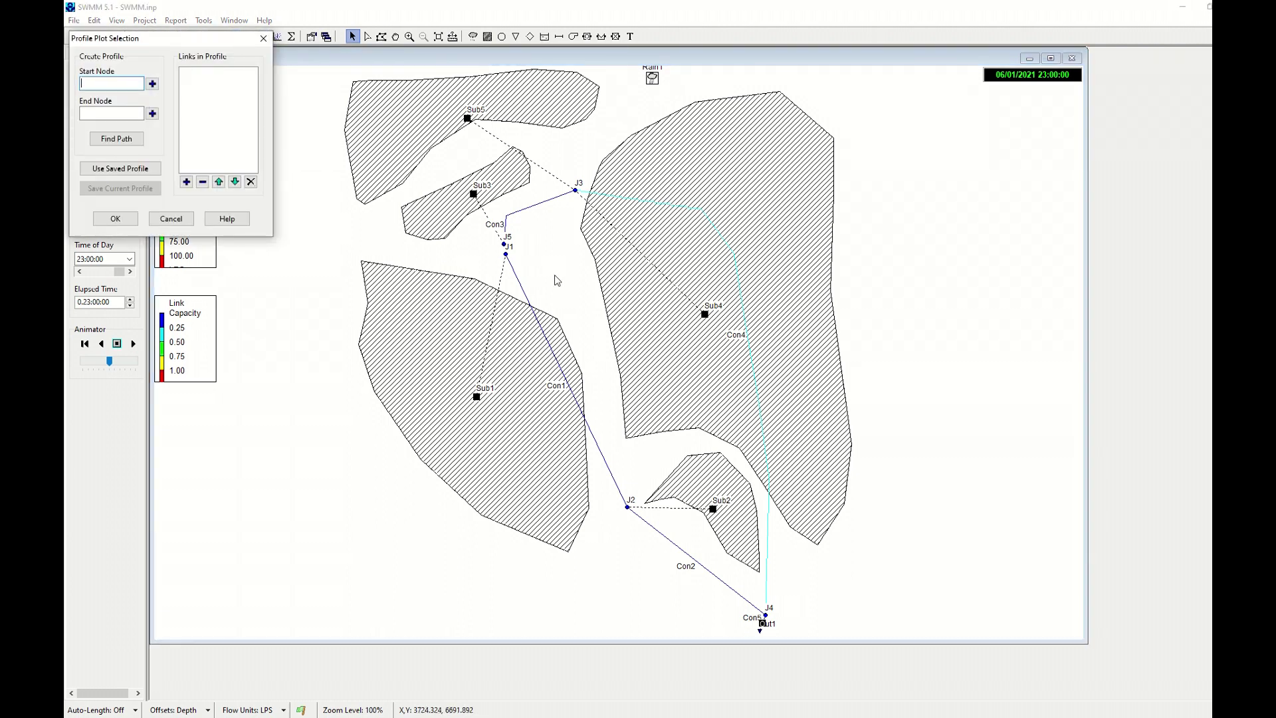
{"action": "left_click", "coordinate": [512, 213]}
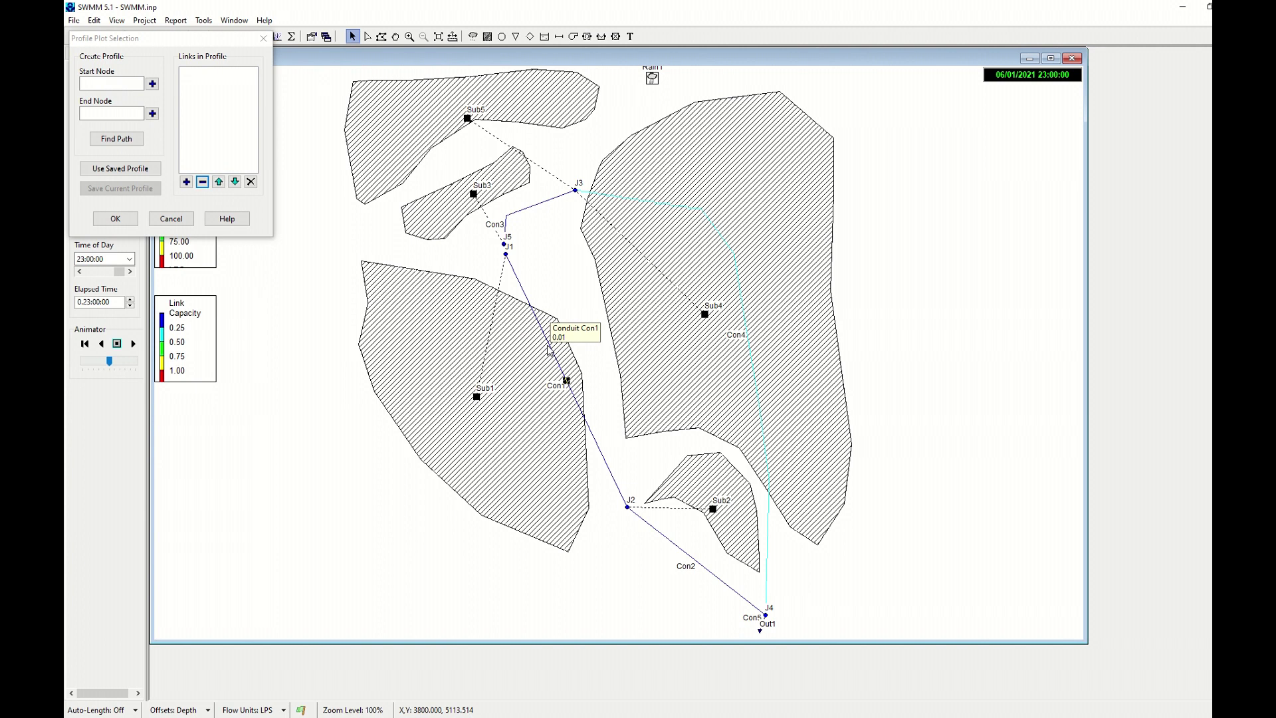
{"action": "left_click", "coordinate": [187, 181]}
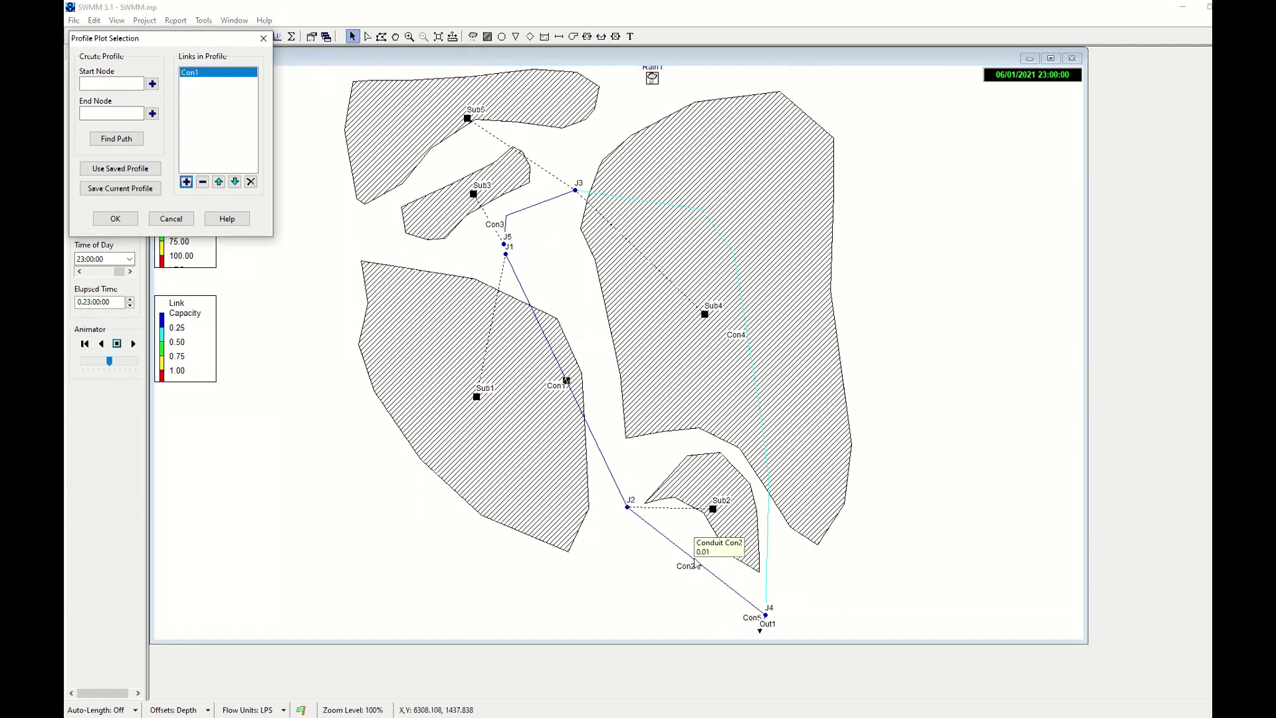
{"action": "left_click", "coordinate": [187, 182]}
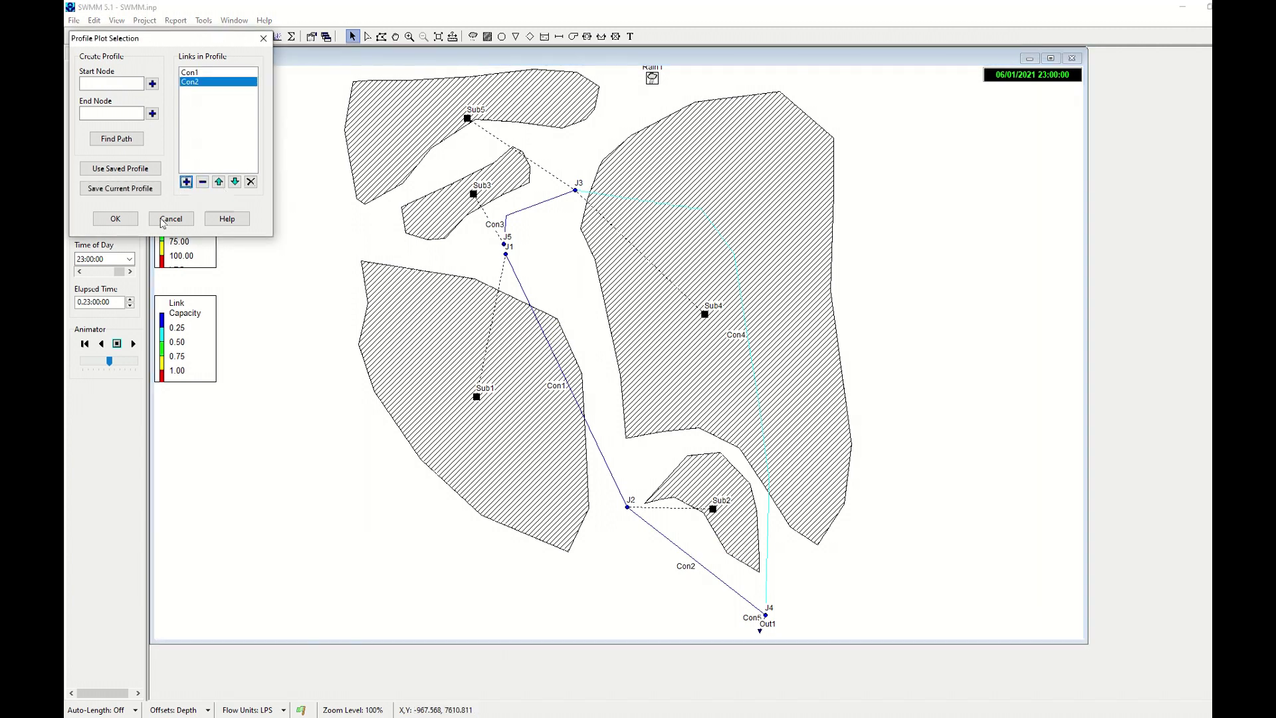
{"action": "left_click", "coordinate": [120, 221]}
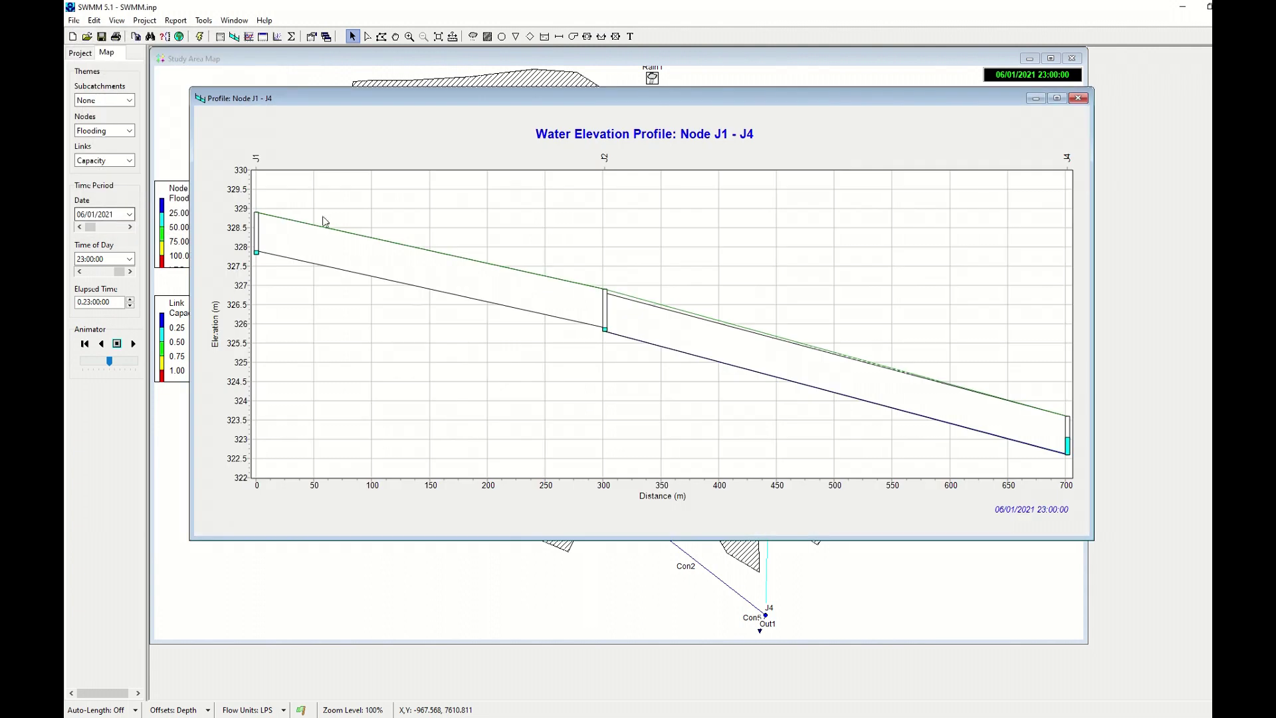
{"action": "left_click", "coordinate": [85, 344]}
{"action": "left_click", "coordinate": [133, 344]}
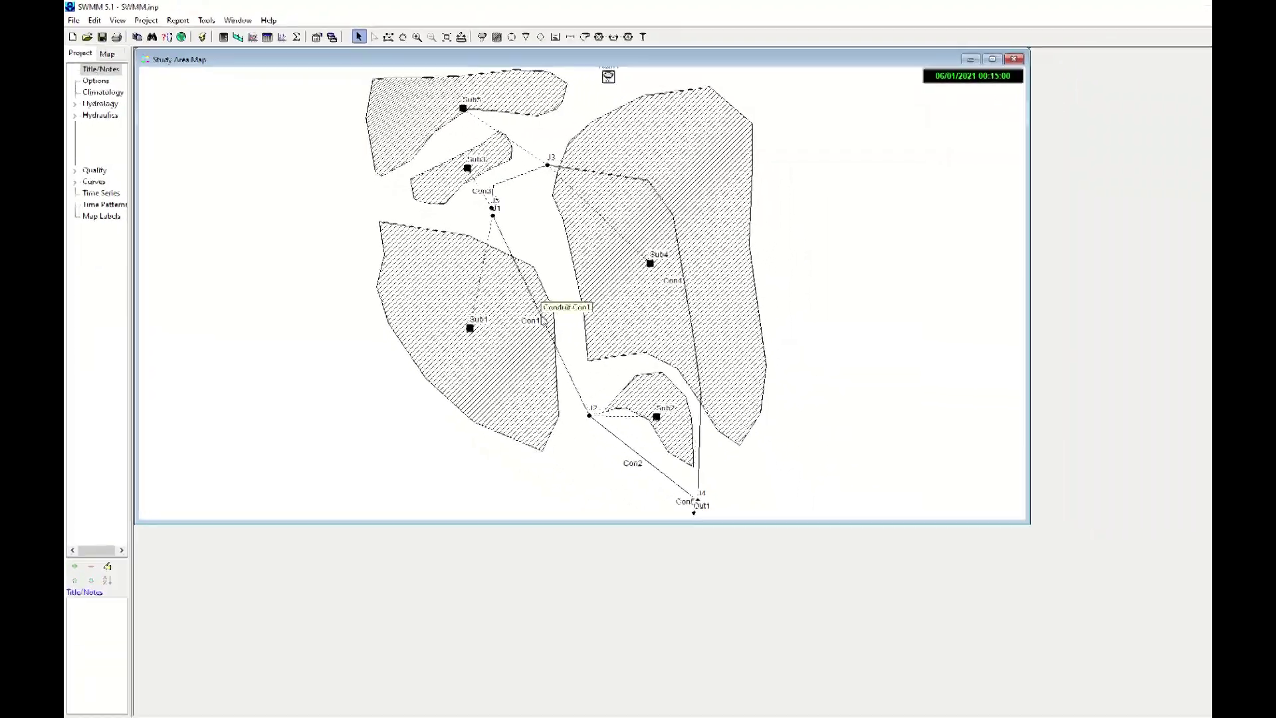
Make conduit Con1 a circular pipe with 0.2 maximum height
{"action": "double_click", "coordinate": [728, 443]}
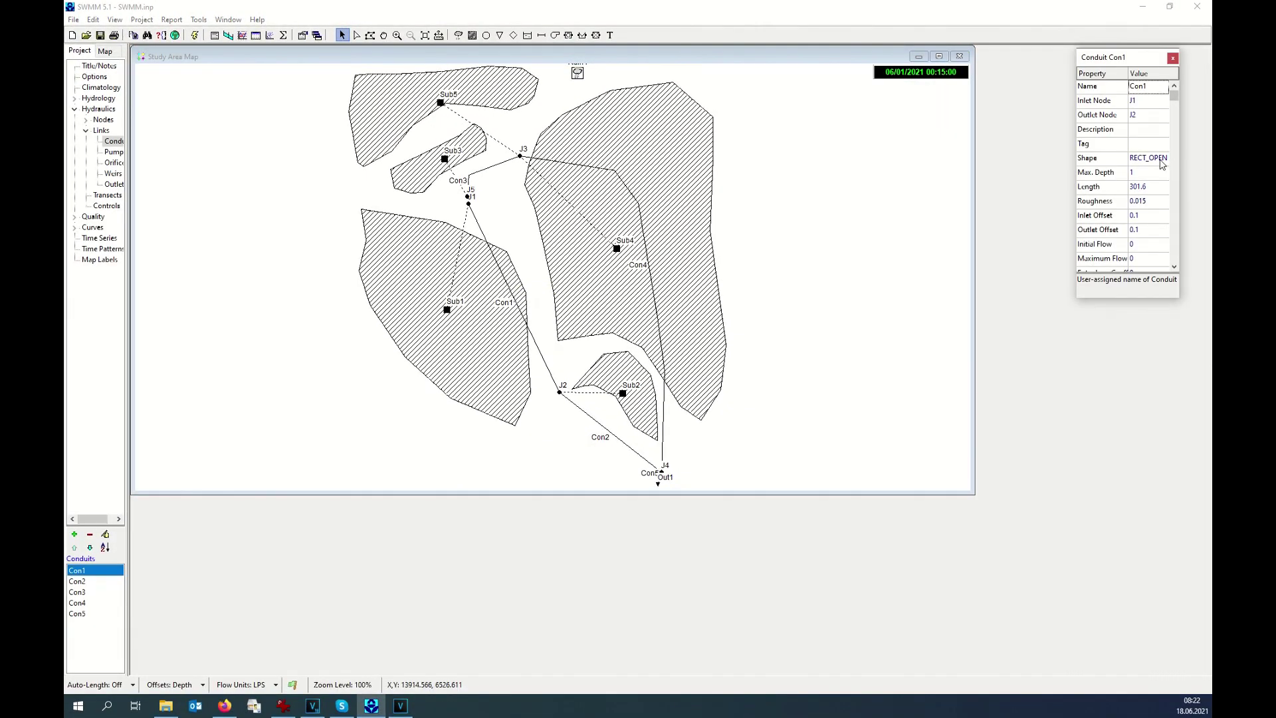
{"action": "left_click", "coordinate": [1162, 164]}
{"action": "left_click", "coordinate": [1165, 160]}
{"action": "left_click", "coordinate": [485, 392]}
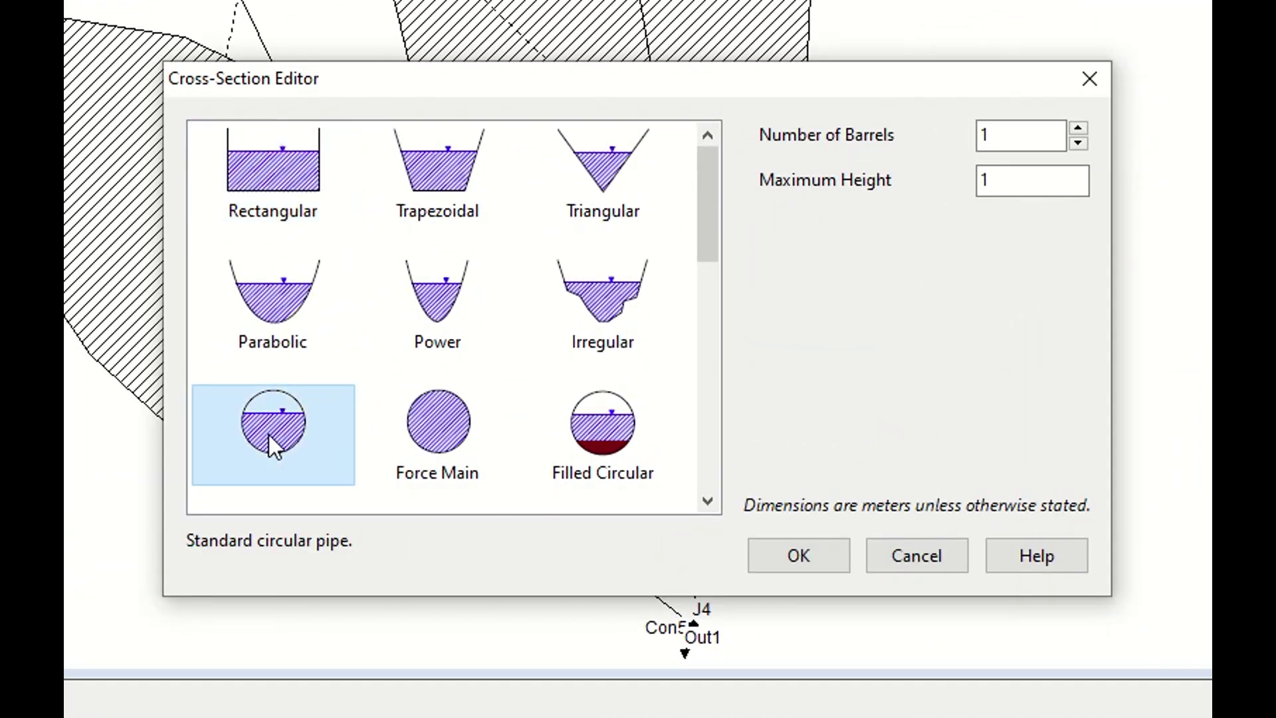
{"action": "left_click", "coordinate": [991, 181]}
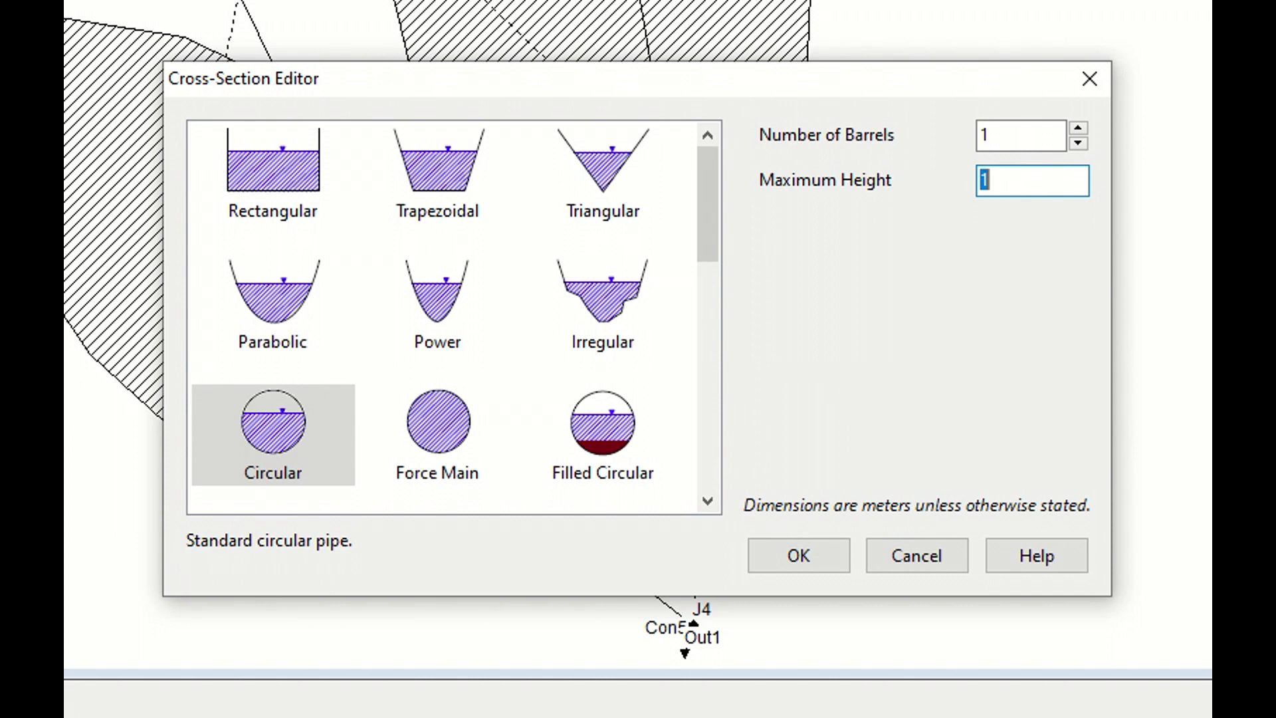
{"action": "type", "text": "0.2"}
{"action": "left_click", "coordinate": [815, 567]}
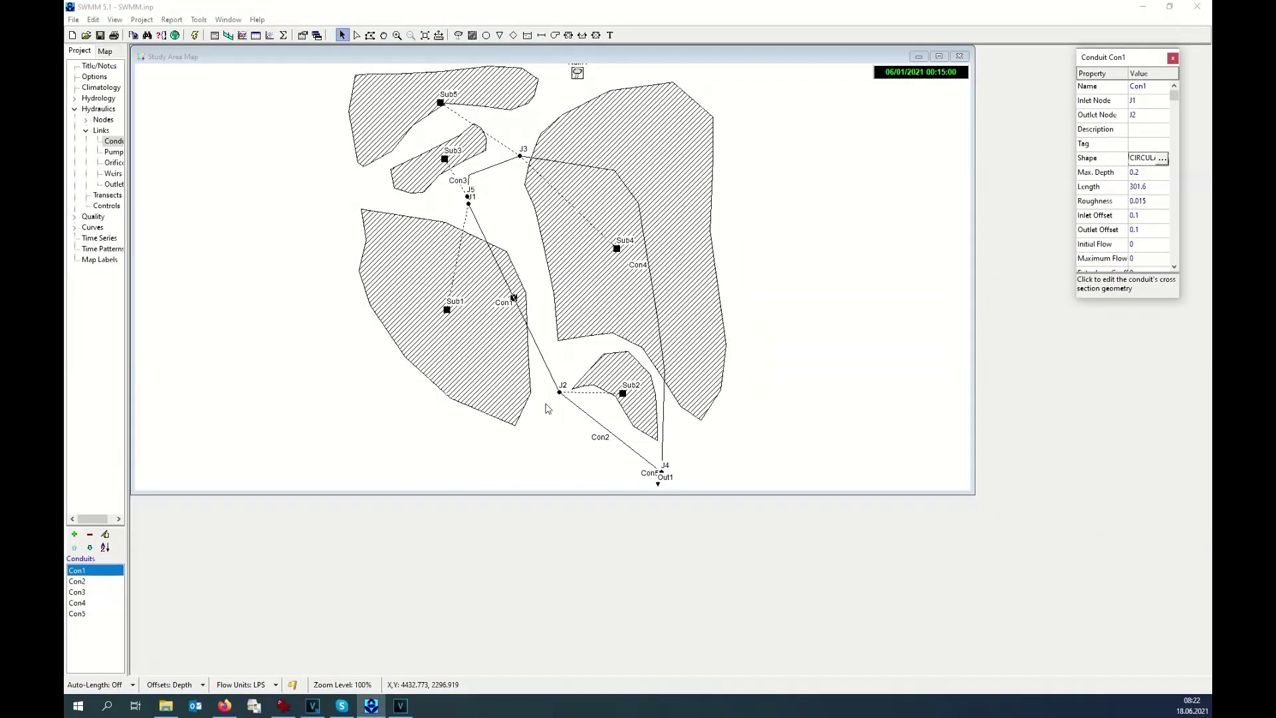
Make conduit Con2 a circular pipe with 0.2 maximum height
{"action": "left_click", "coordinate": [610, 432]}
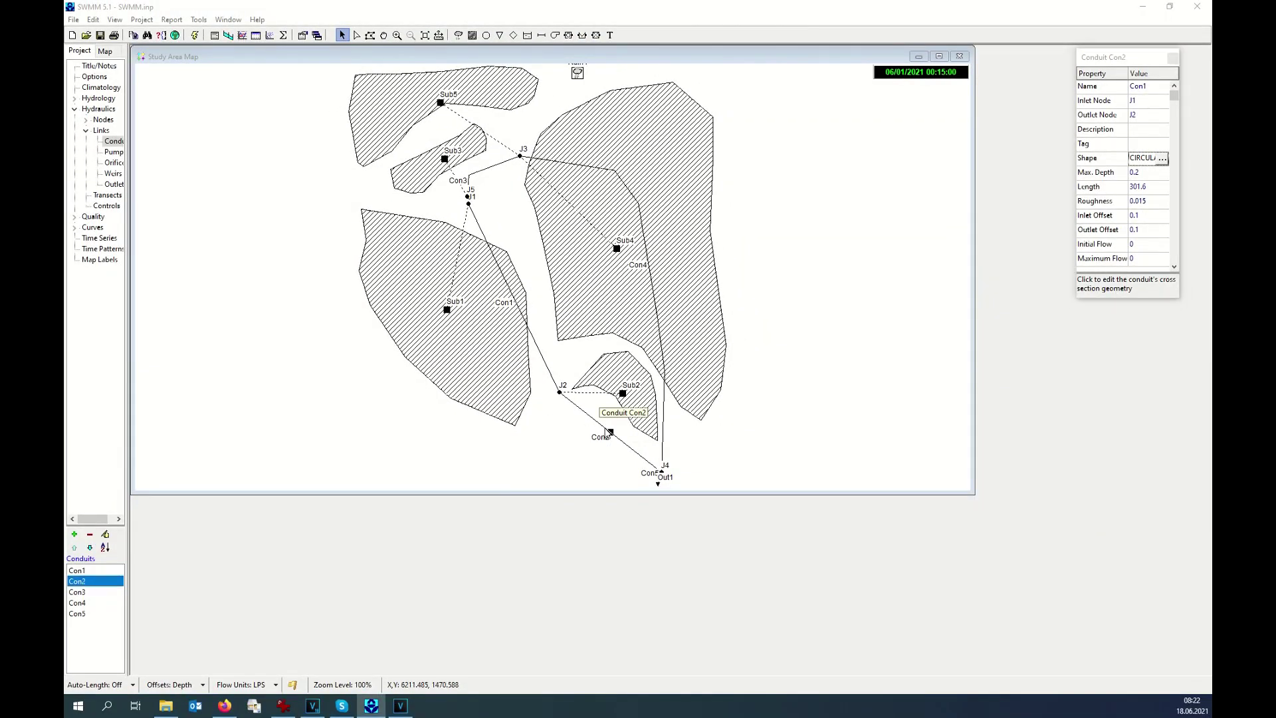
{"action": "left_click", "coordinate": [1162, 158]}
{"action": "left_click", "coordinate": [483, 391]}
{"action": "double_click", "coordinate": [793, 284]}
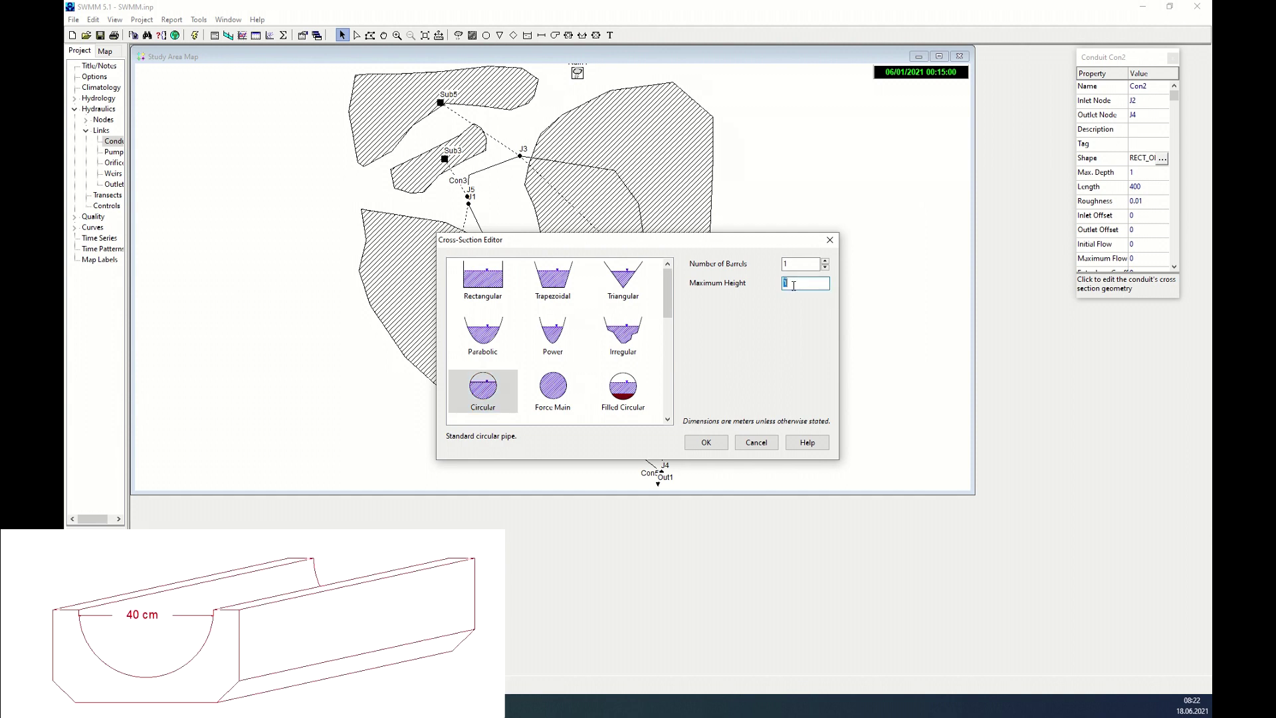
{"action": "key", "text": "Return"}
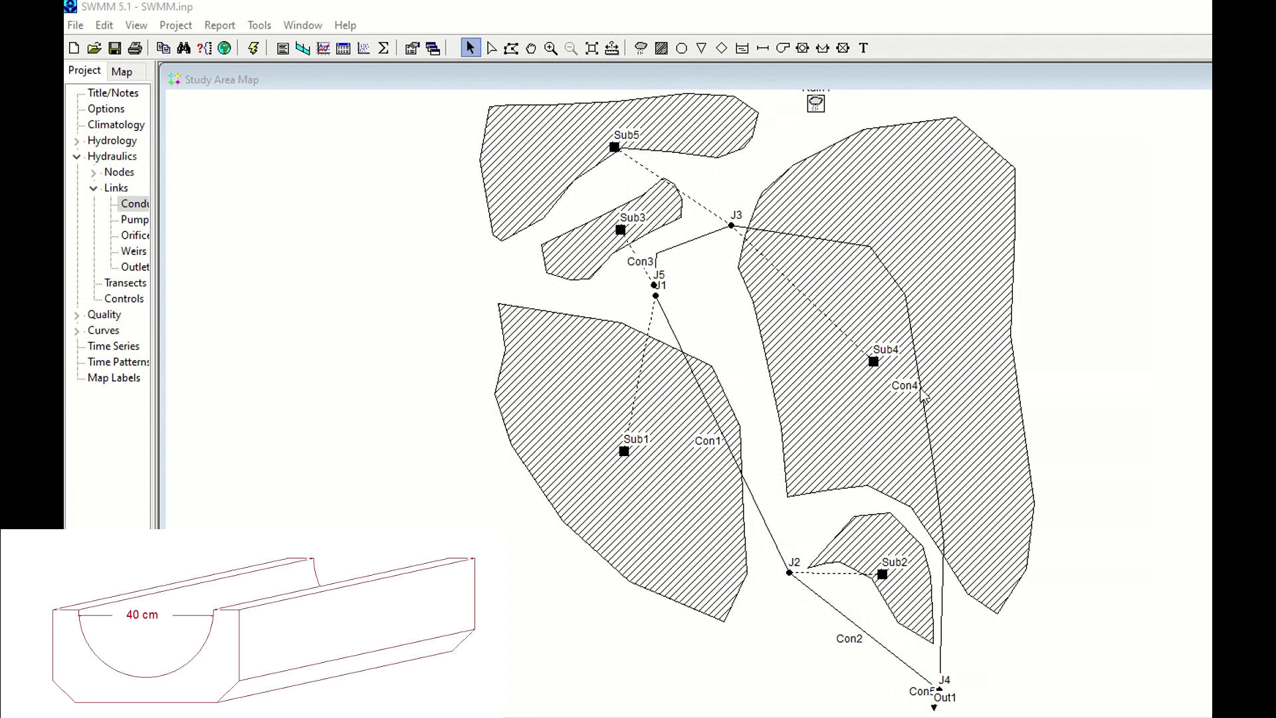
Widen Con4's rectangular channel bottom width from 0.5 to 1
{"action": "left_click", "coordinate": [922, 387]}
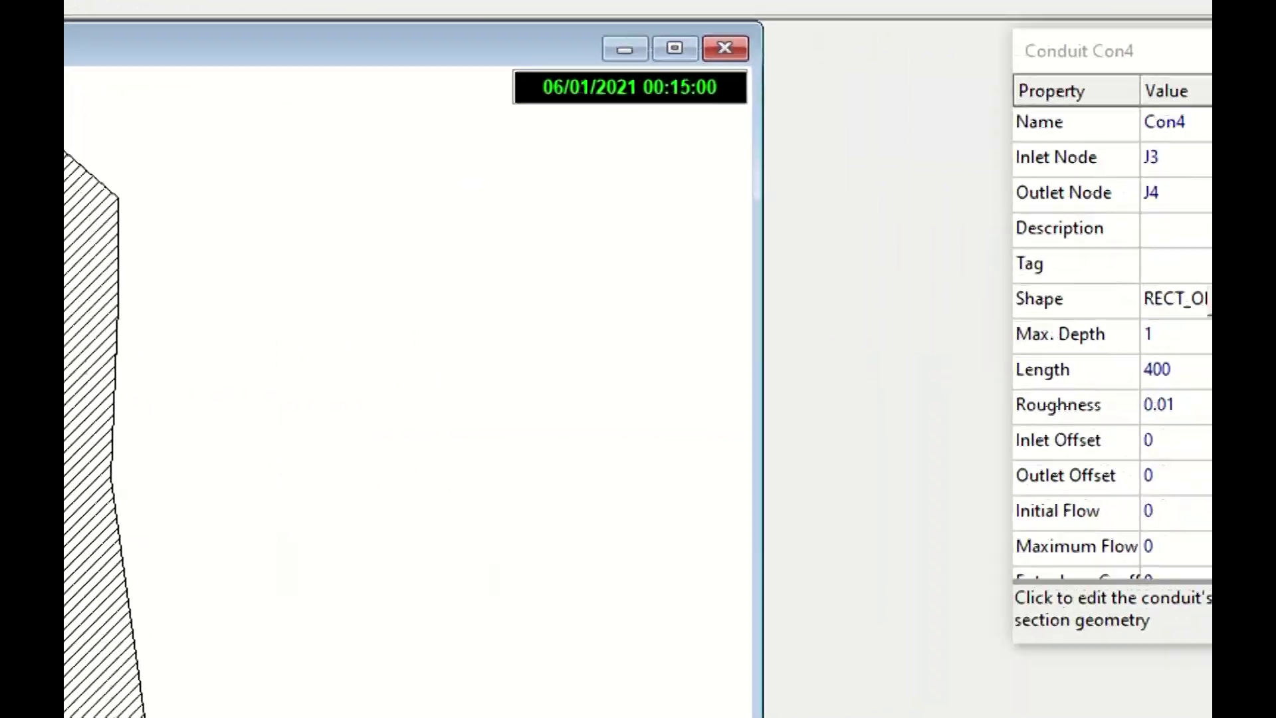
{"action": "left_click", "coordinate": [1130, 307]}
{"action": "left_click", "coordinate": [1167, 310]}
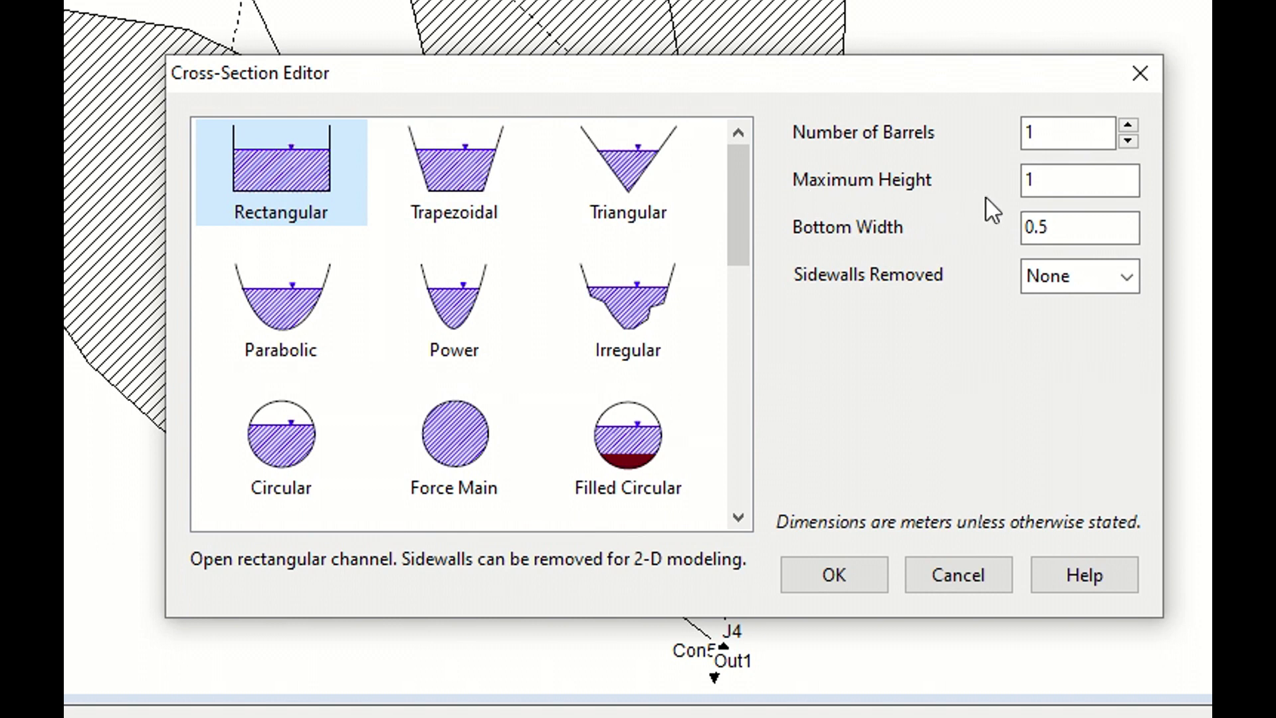
{"action": "left_click", "coordinate": [1052, 229]}
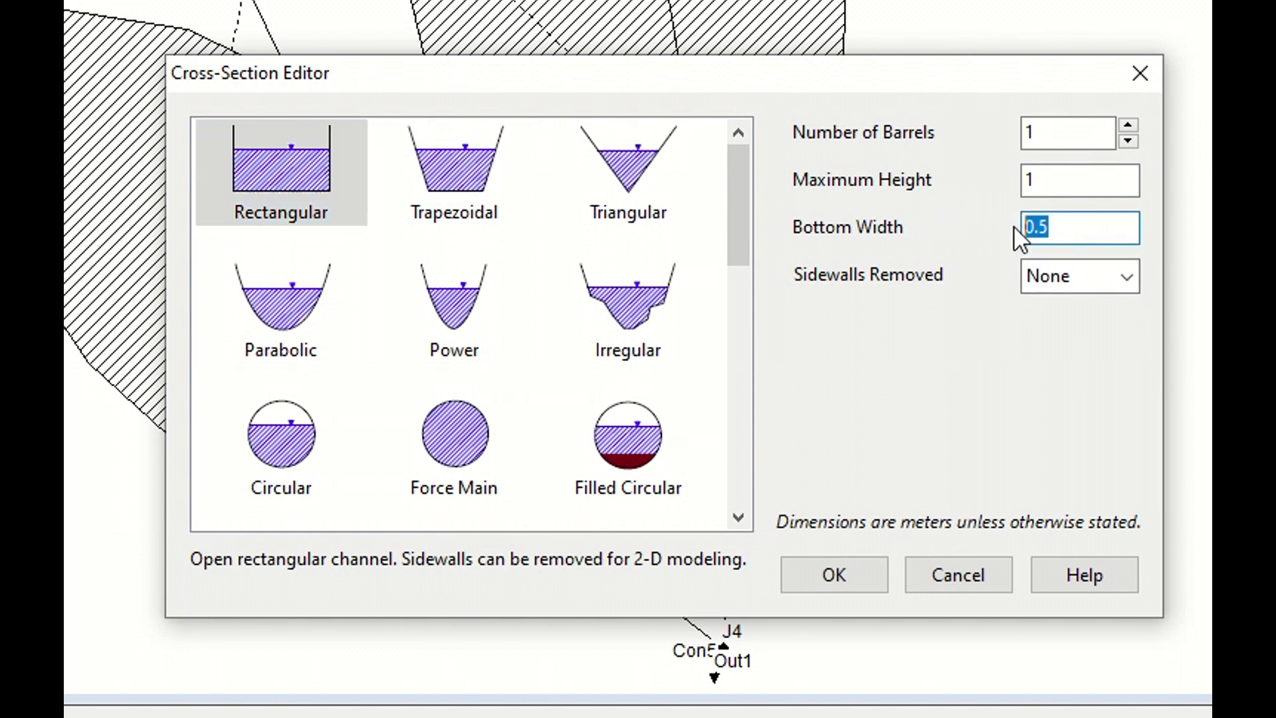
{"action": "type", "text": "1"}
{"action": "left_click", "coordinate": [849, 572]}
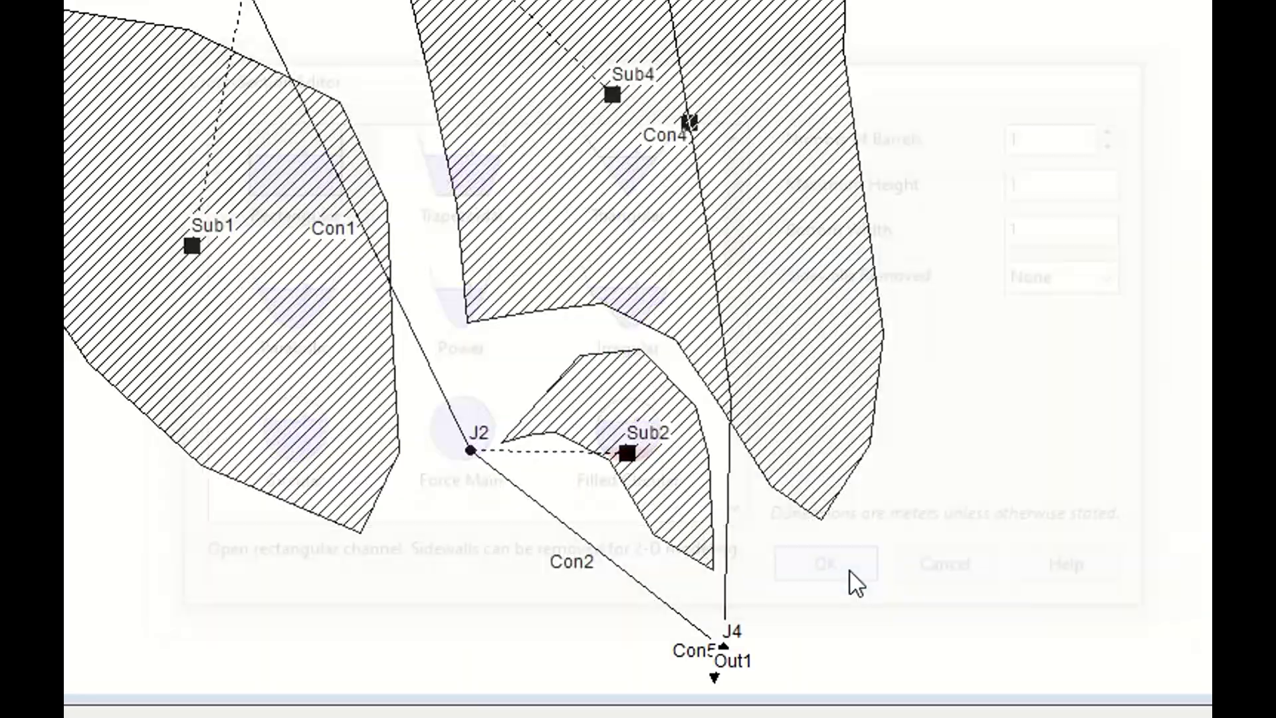
Save the project as 'SWMM- round40cm-1x1.inp' using Save As
{"action": "left_click", "coordinate": [75, 26]}
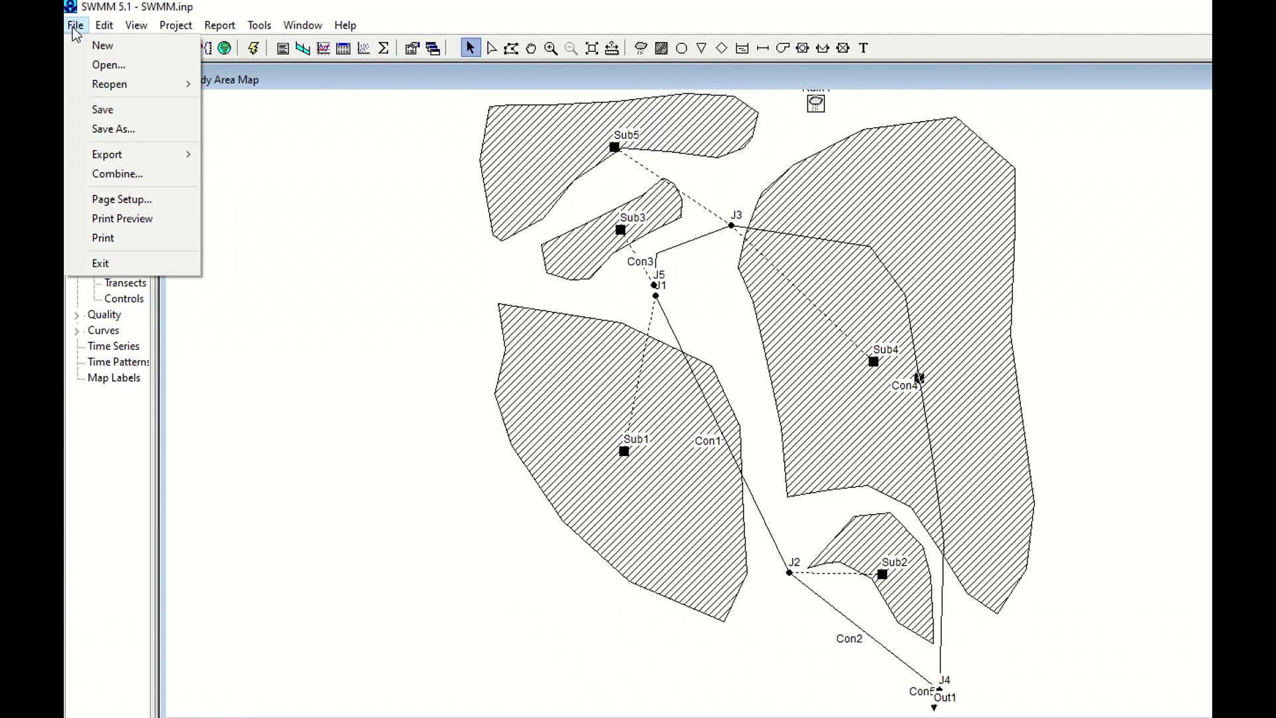
{"action": "left_click", "coordinate": [113, 129]}
{"action": "left_click", "coordinate": [266, 189]}
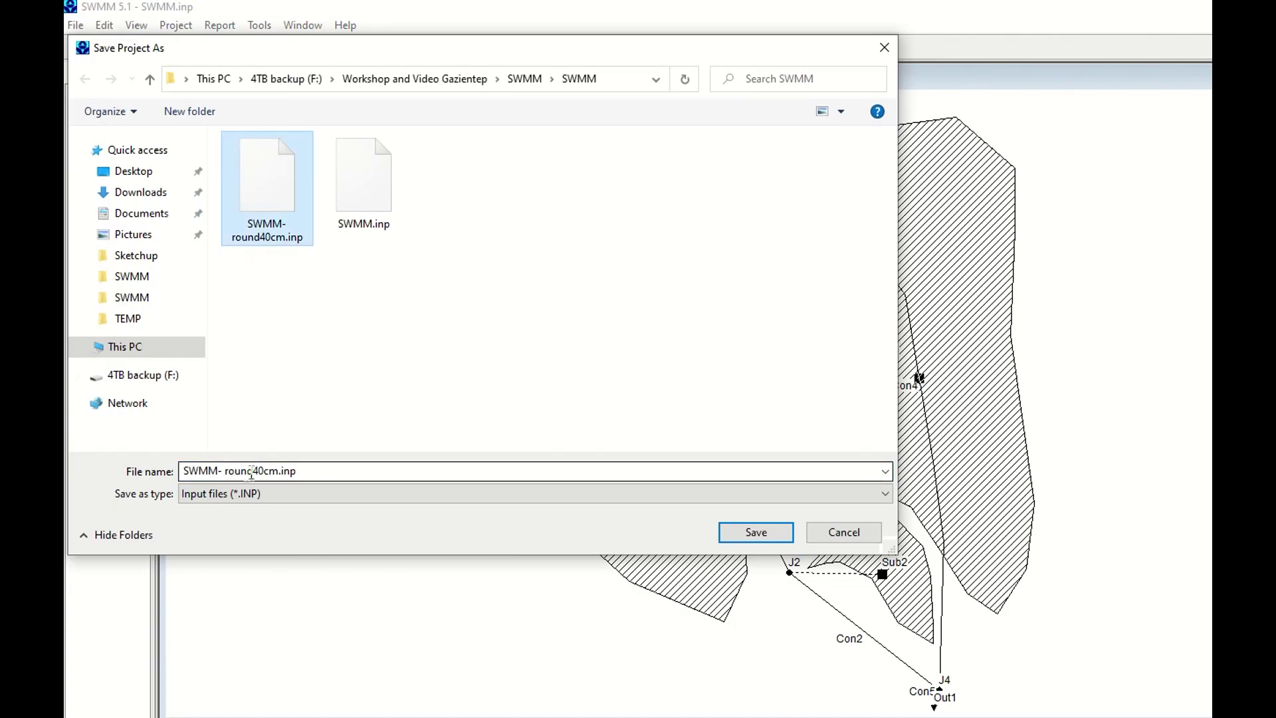
{"action": "left_click", "coordinate": [280, 472]}
{"action": "left_click", "coordinate": [280, 472]}
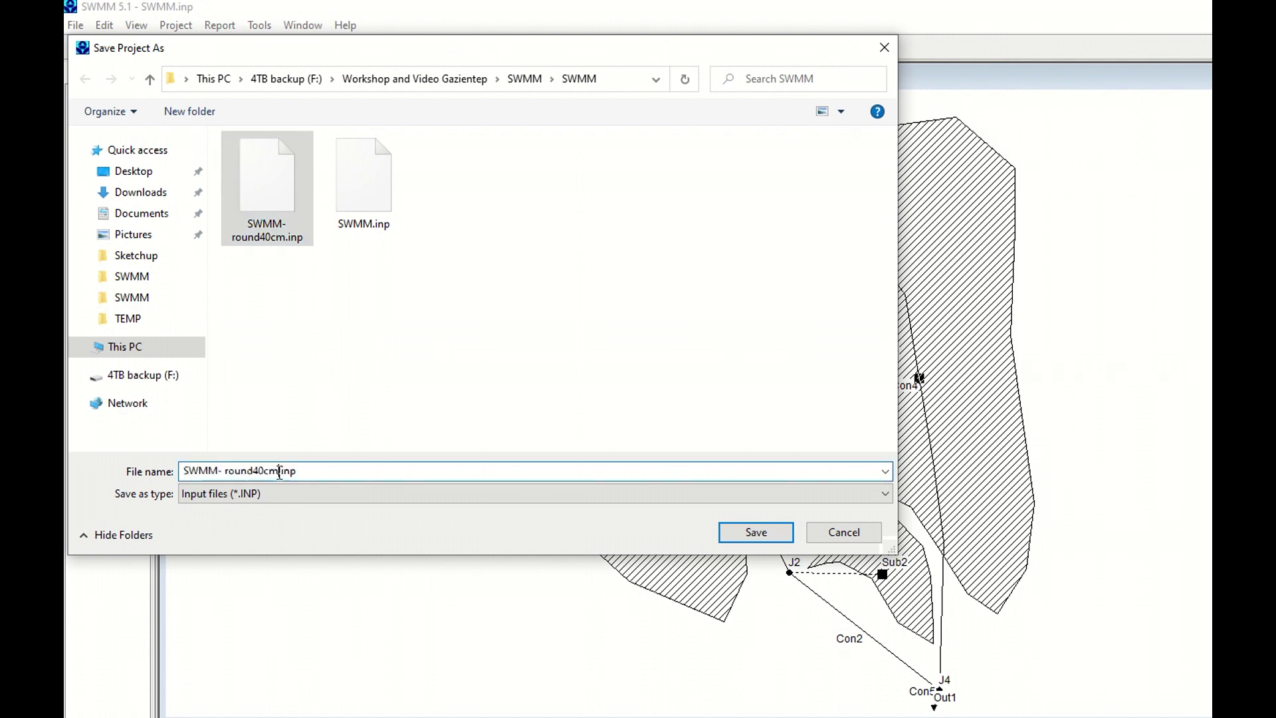
{"action": "type", "text": "-"}
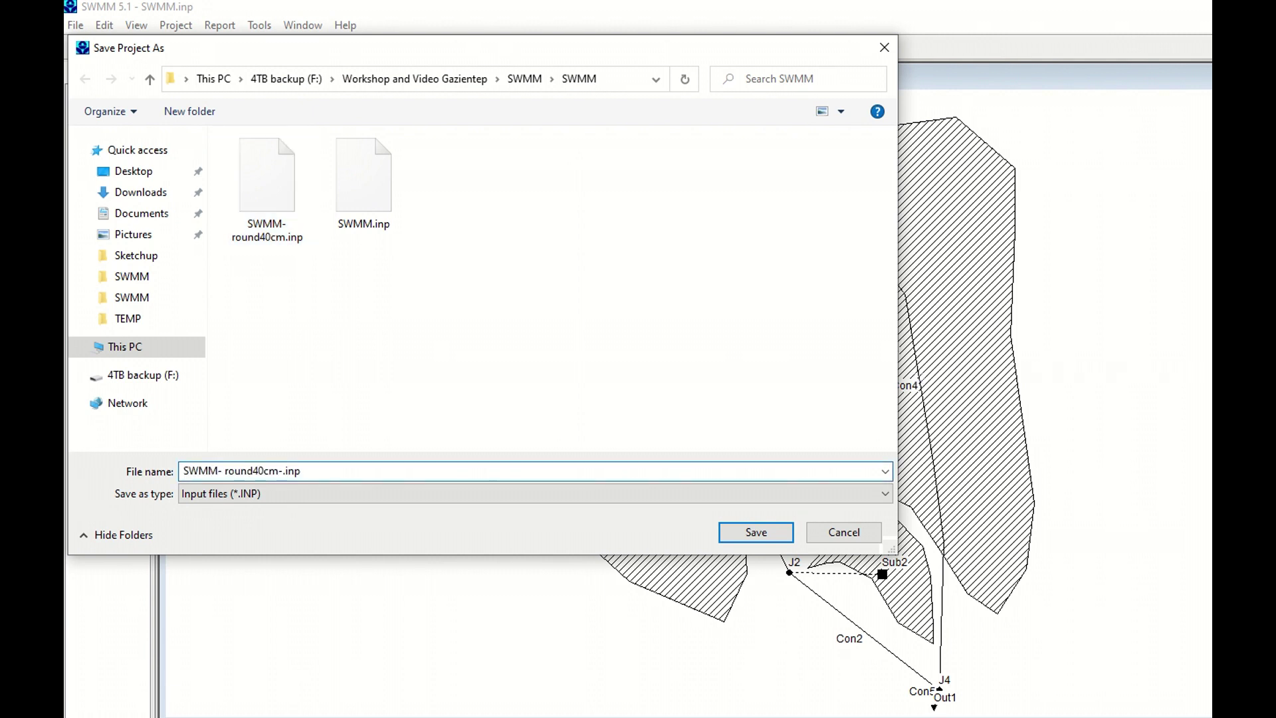
{"action": "type", "text": "1x1"}
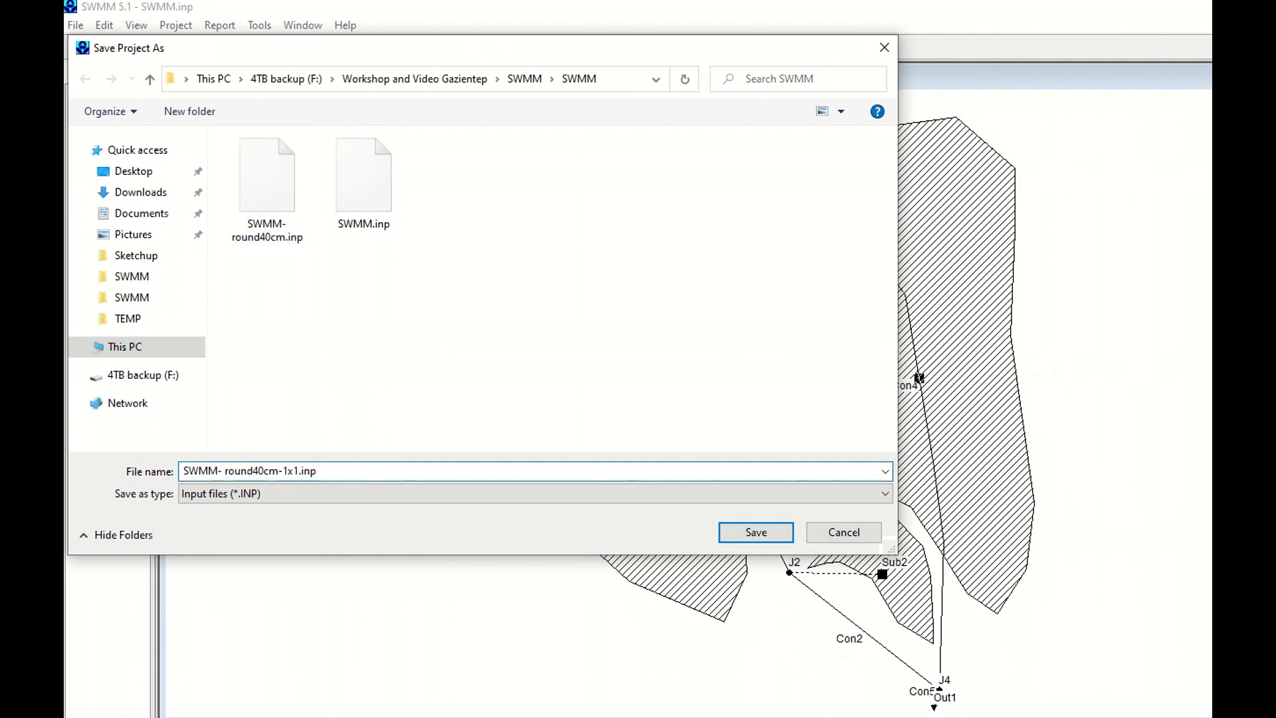
{"action": "left_click", "coordinate": [763, 531]}
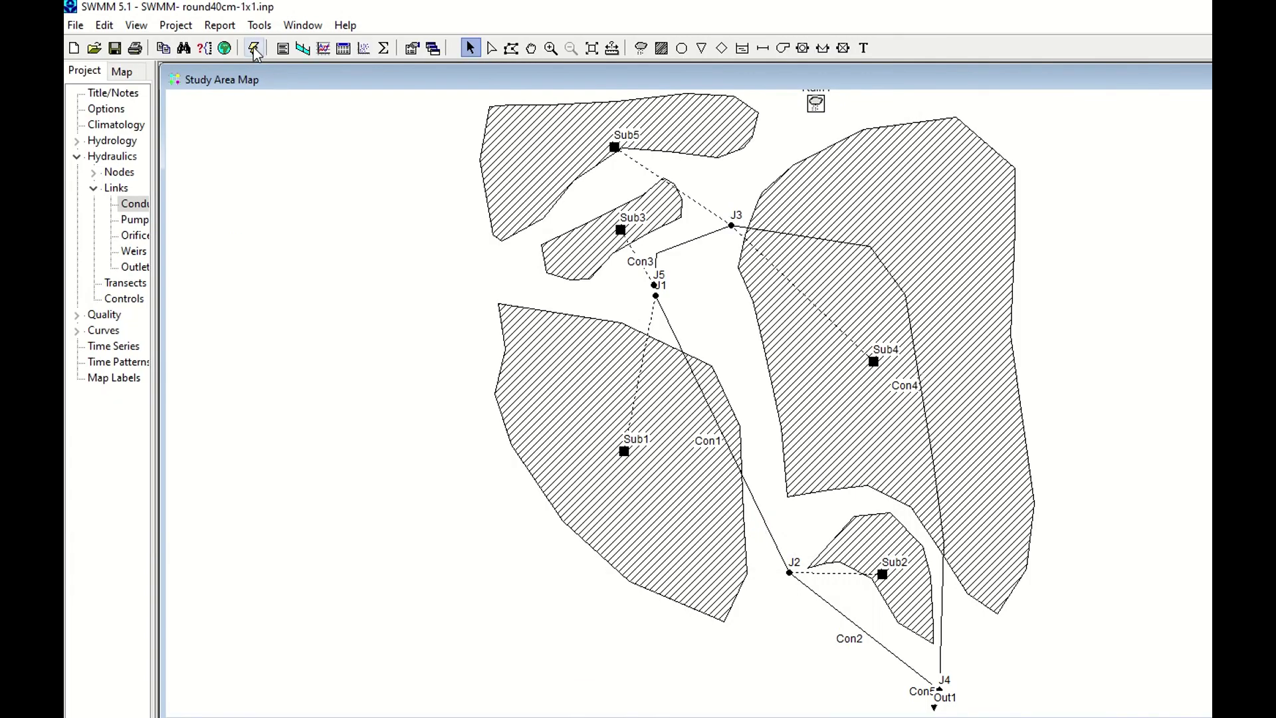
Rerun the simulation and colour the map's links by Capacity
{"action": "left_click", "coordinate": [254, 49]}
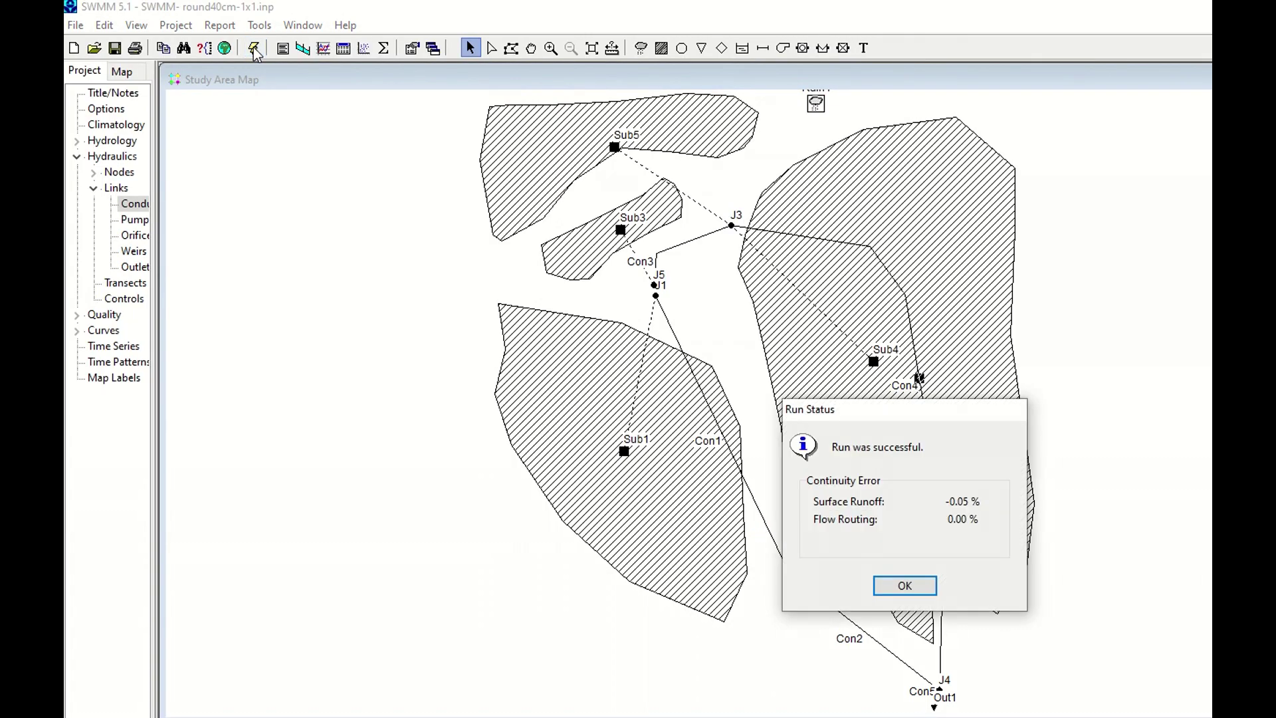
{"action": "left_click", "coordinate": [901, 589]}
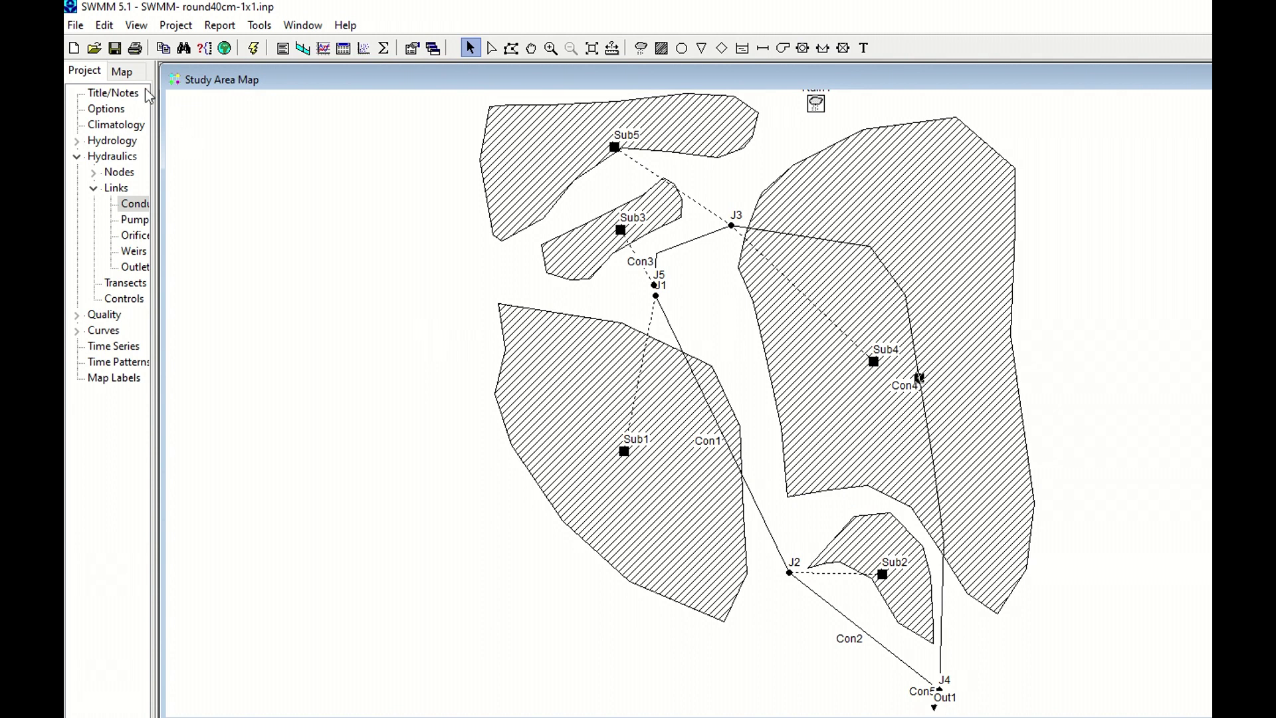
{"action": "left_click", "coordinate": [122, 72]}
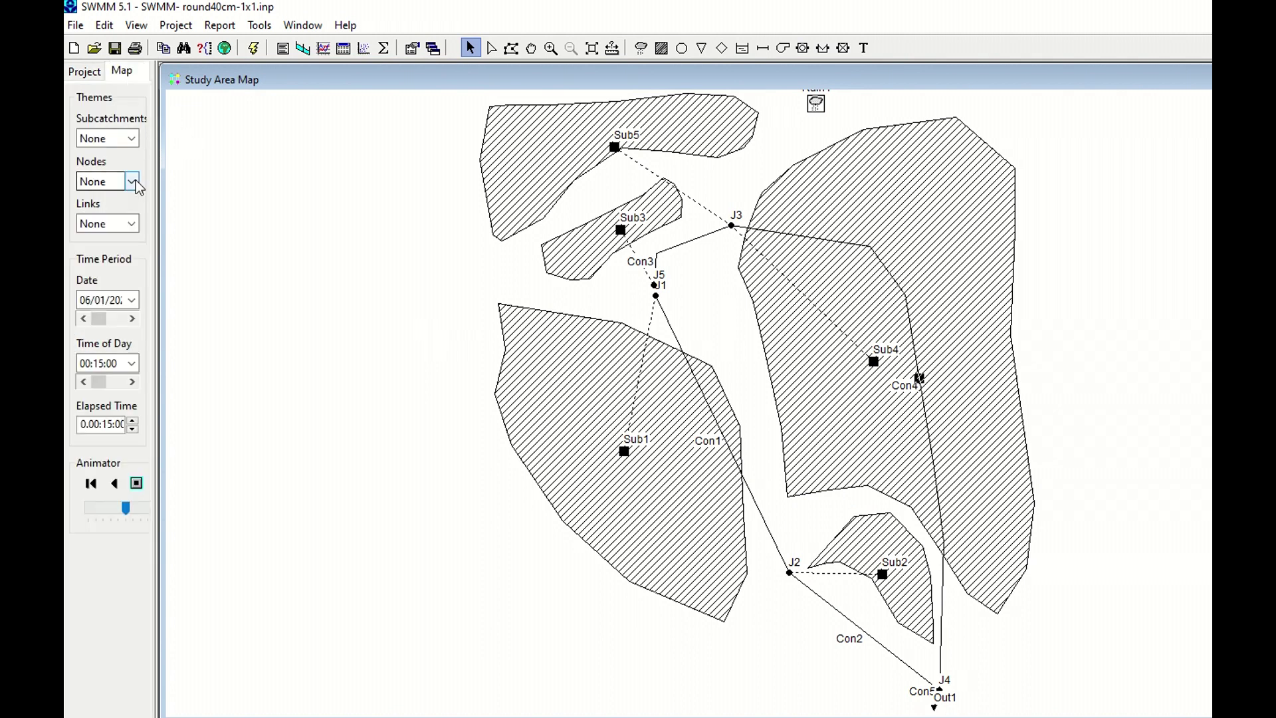
{"action": "left_click", "coordinate": [132, 224]}
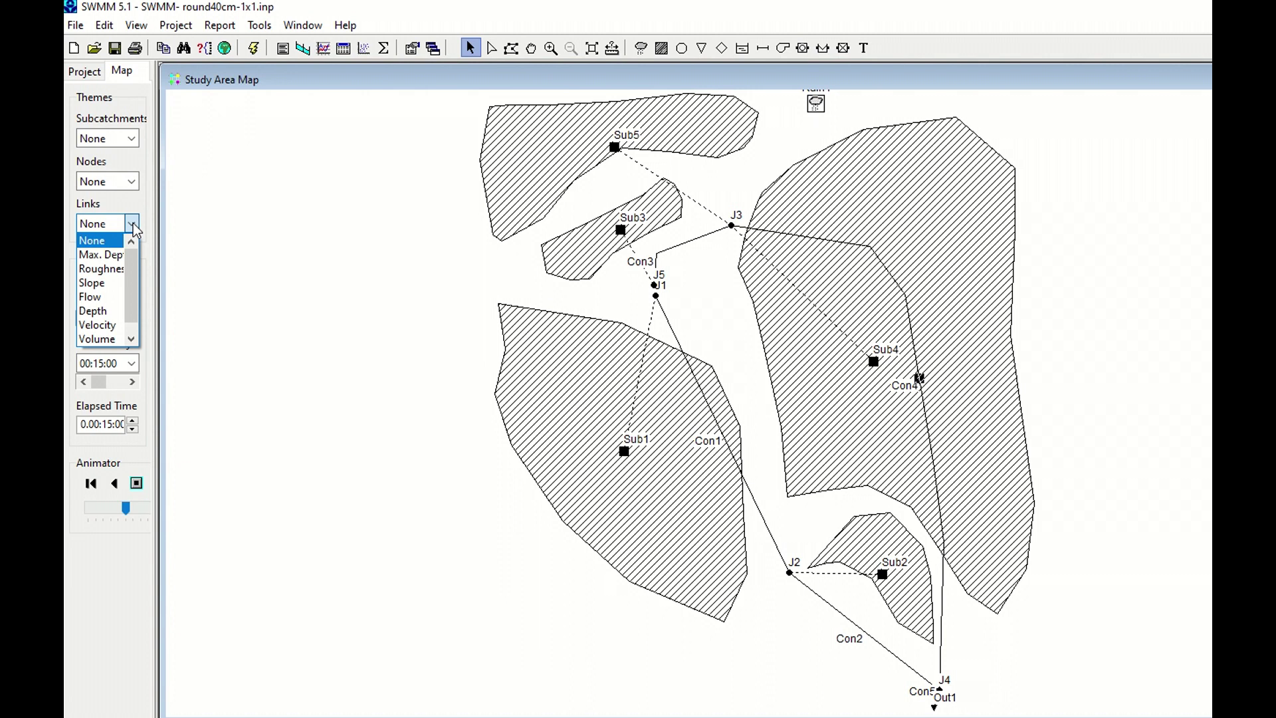
{"action": "scroll", "coordinate": [130, 320], "scroll_direction": "down", "scroll_amount": 1}
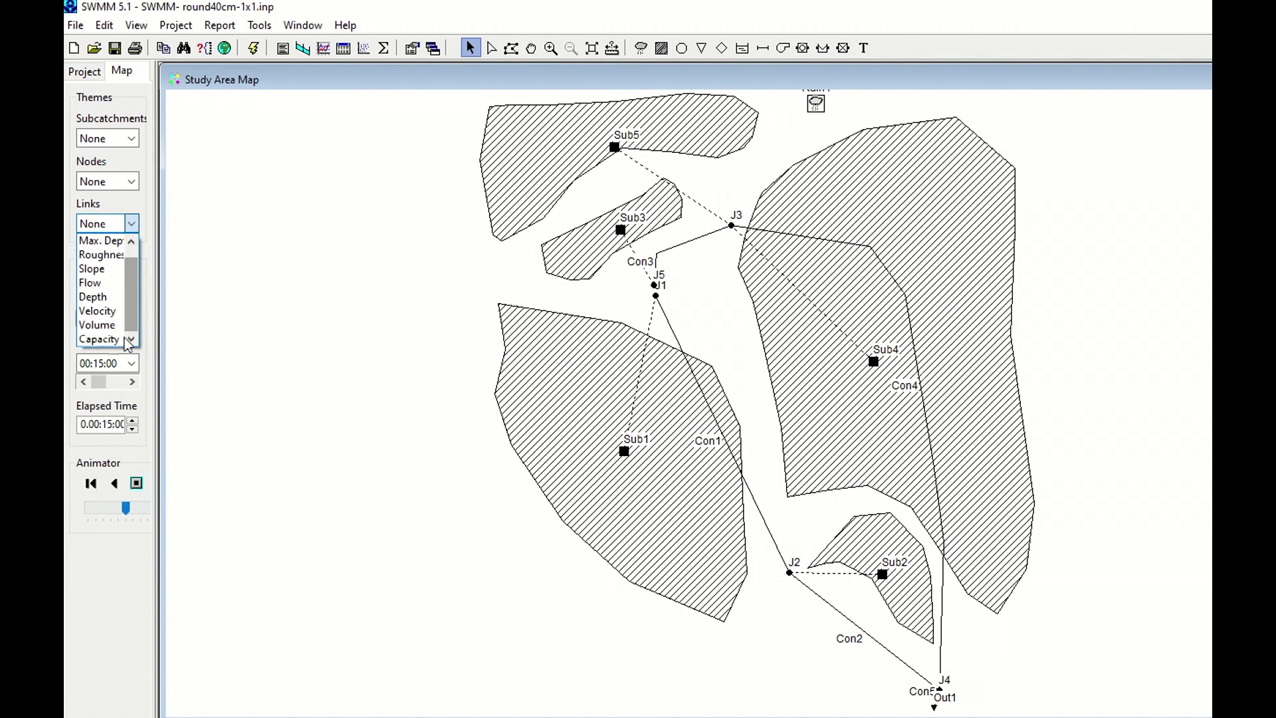
{"action": "left_click", "coordinate": [99, 340]}
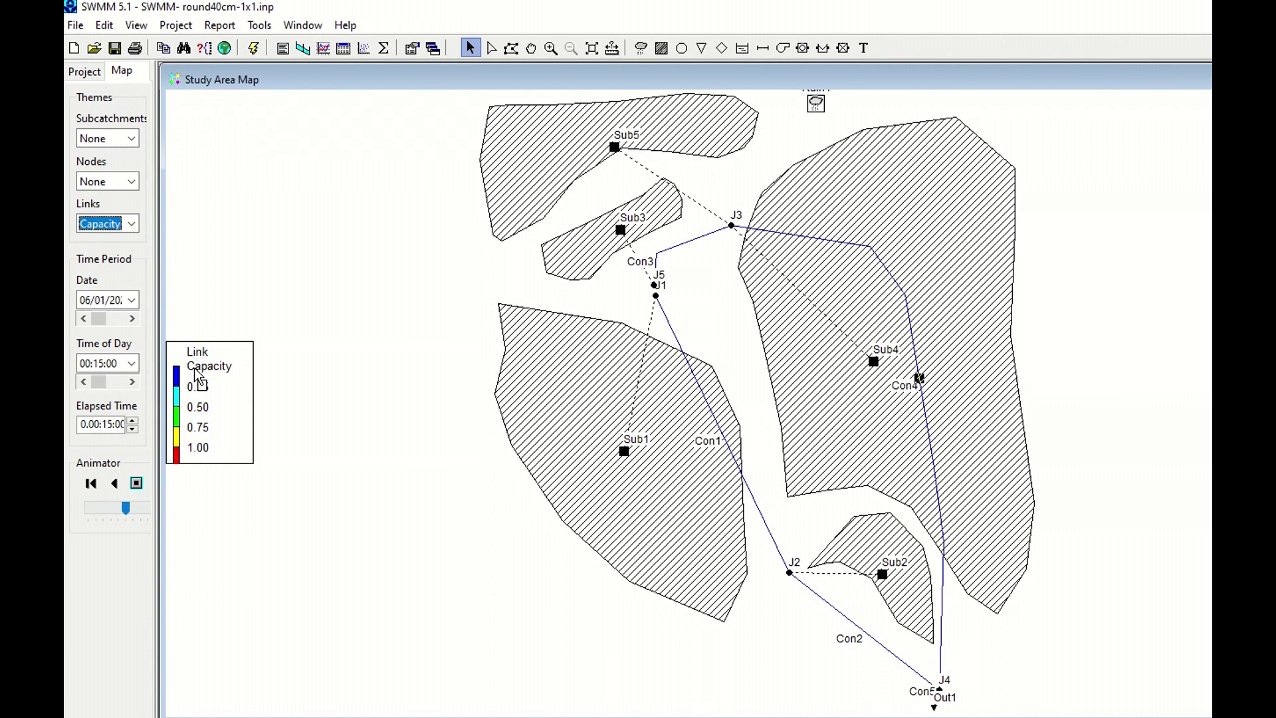
Animate the capacity results forward through the day to 23:00
{"action": "left_click", "coordinate": [135, 486]}
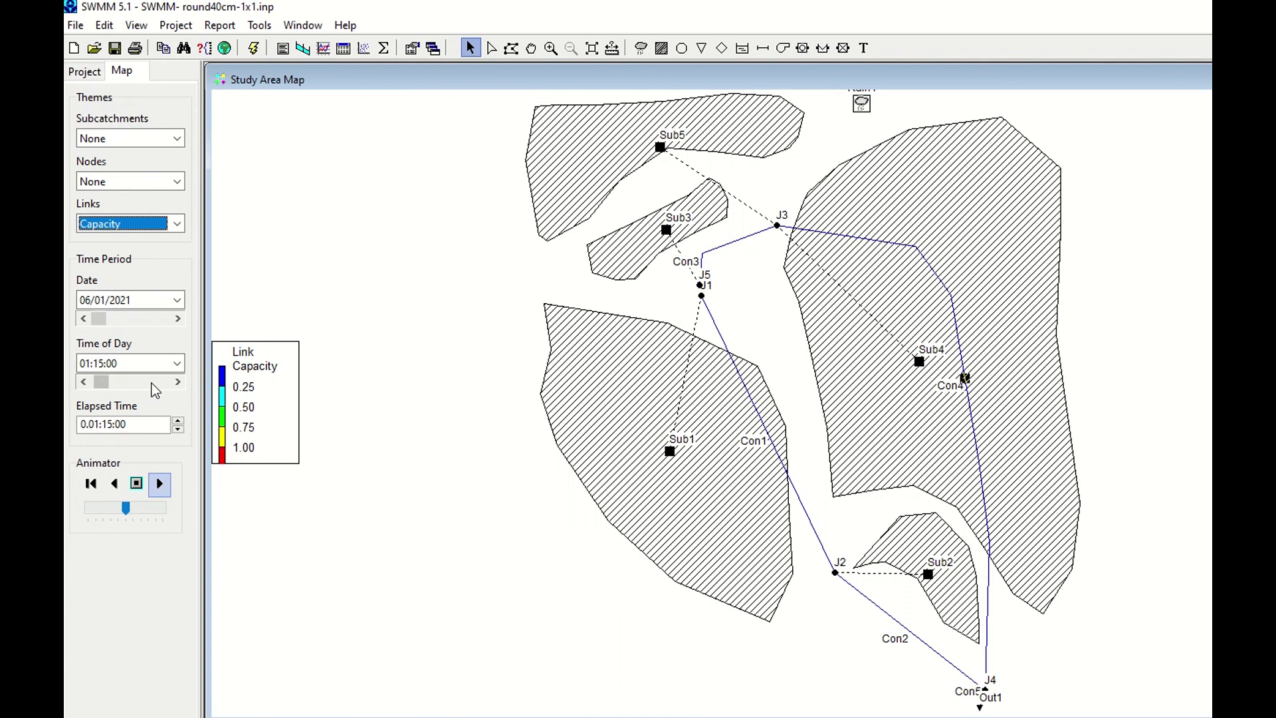
{"action": "left_click", "coordinate": [153, 382]}
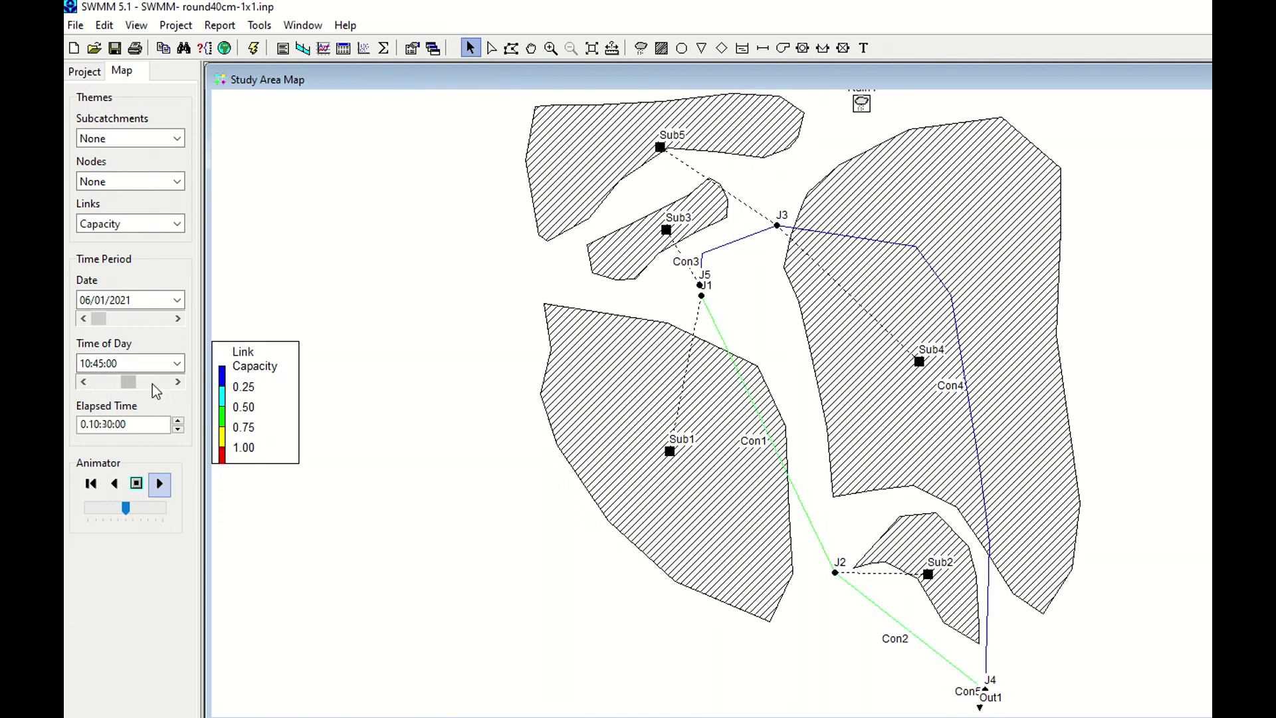
{"action": "left_click", "coordinate": [153, 384]}
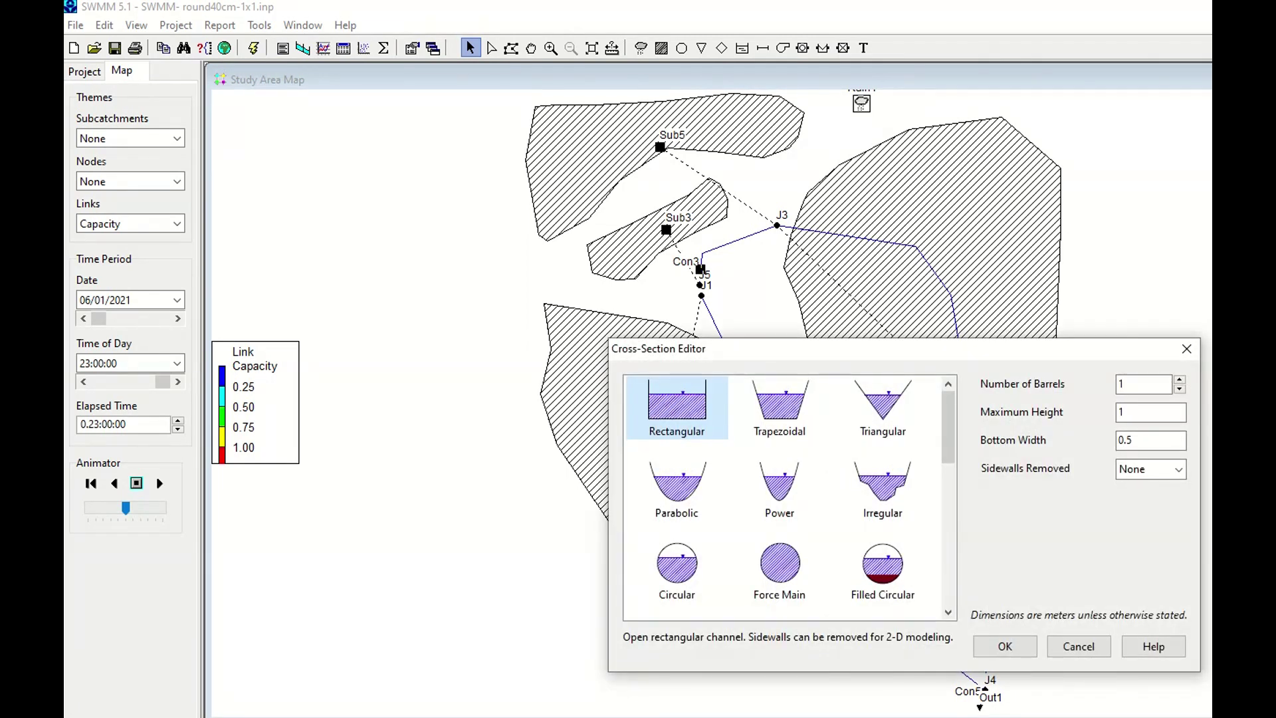
Change a conduit's cross-section to circular and accept the new shape
{"action": "left_click", "coordinate": [689, 589]}
{"action": "left_click", "coordinate": [1136, 414]}
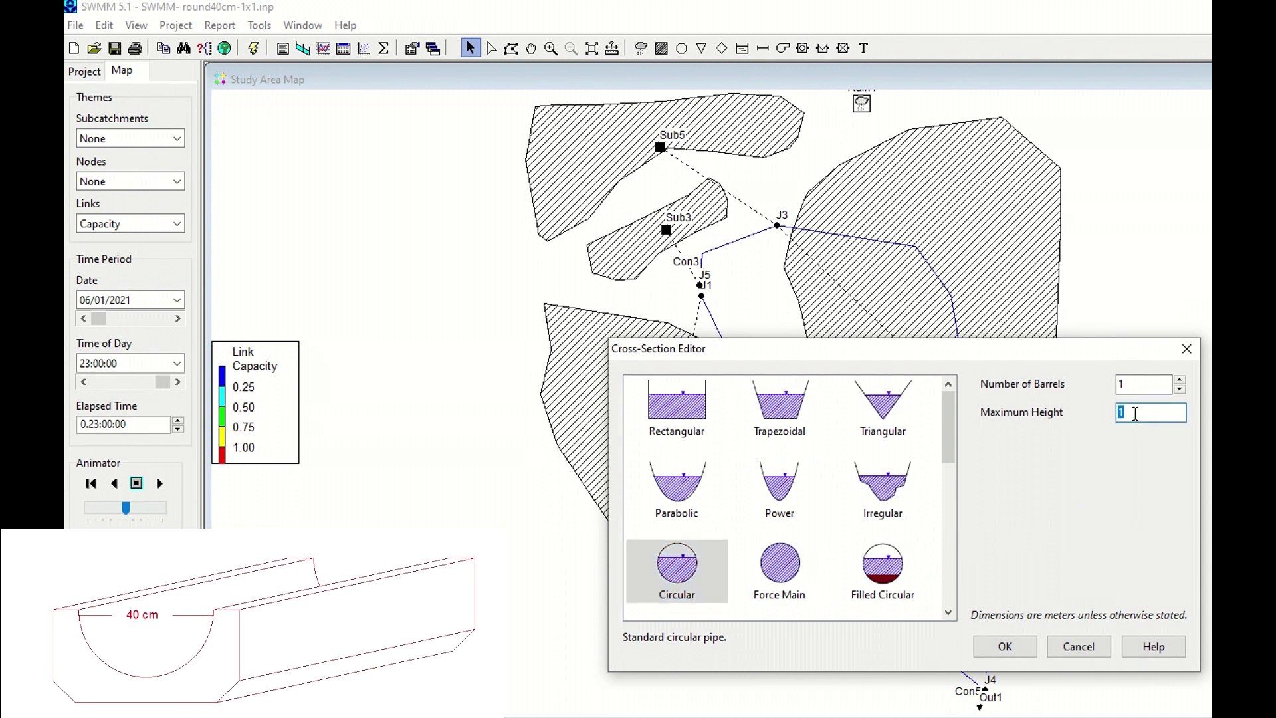
{"action": "left_click", "coordinate": [1005, 645]}
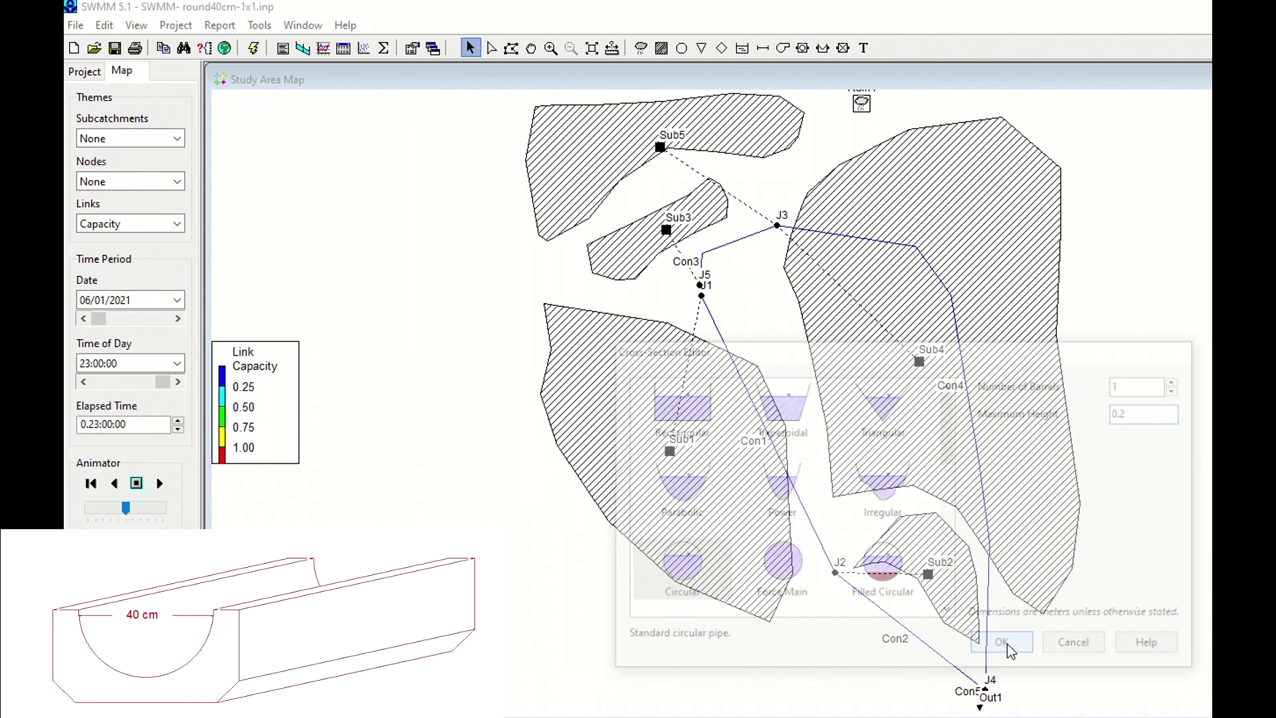
Rerun the simulation on the resized network and animate link capacity through the day
{"action": "left_click", "coordinate": [251, 49]}
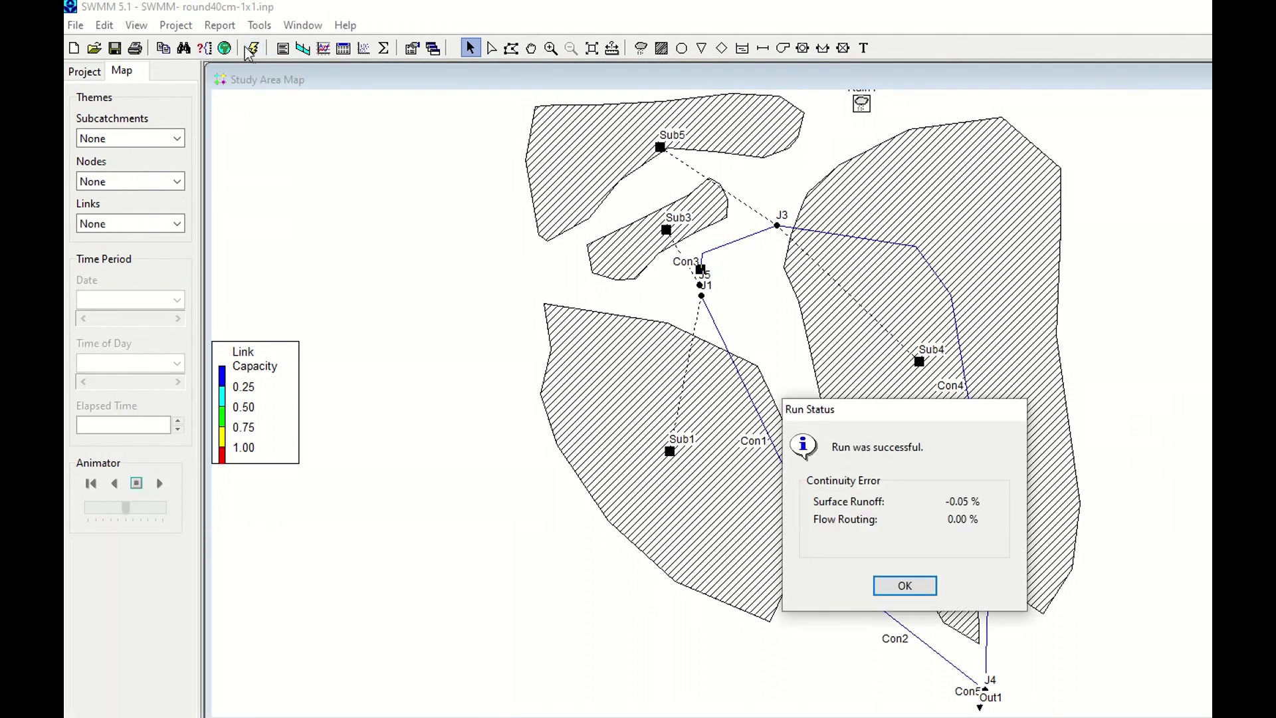
{"action": "left_click", "coordinate": [908, 585]}
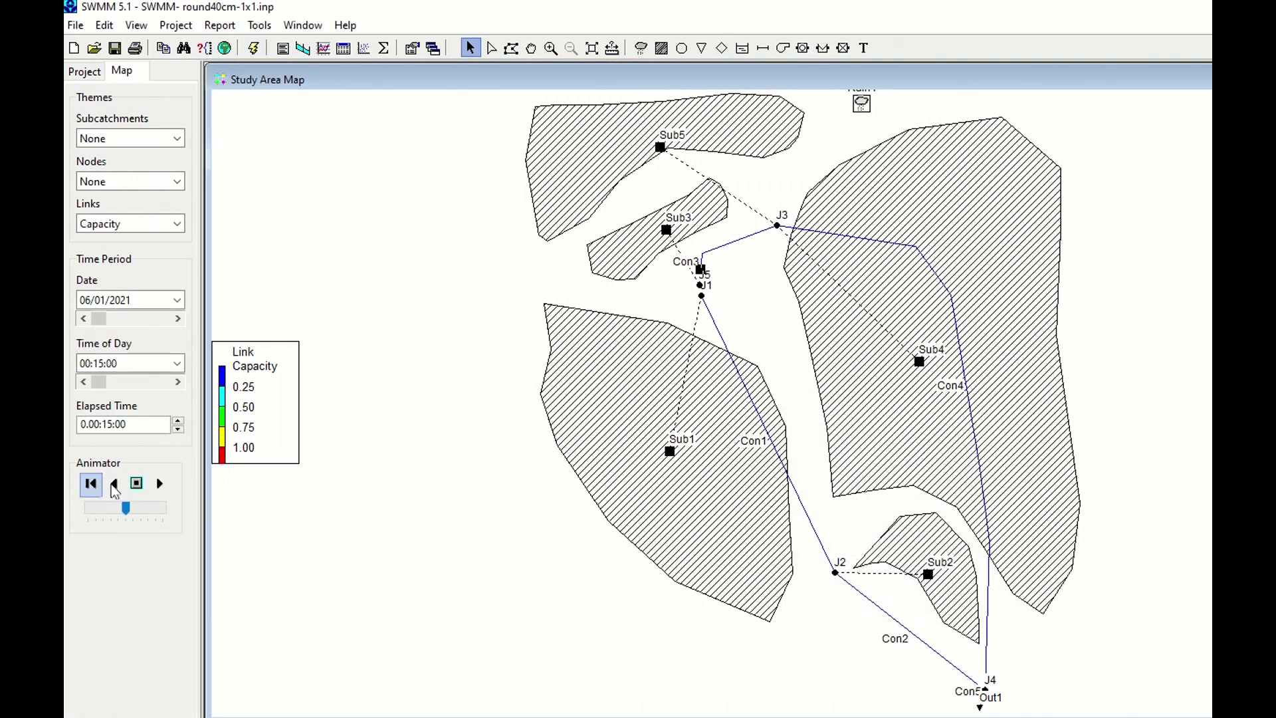
{"action": "left_click", "coordinate": [160, 484]}
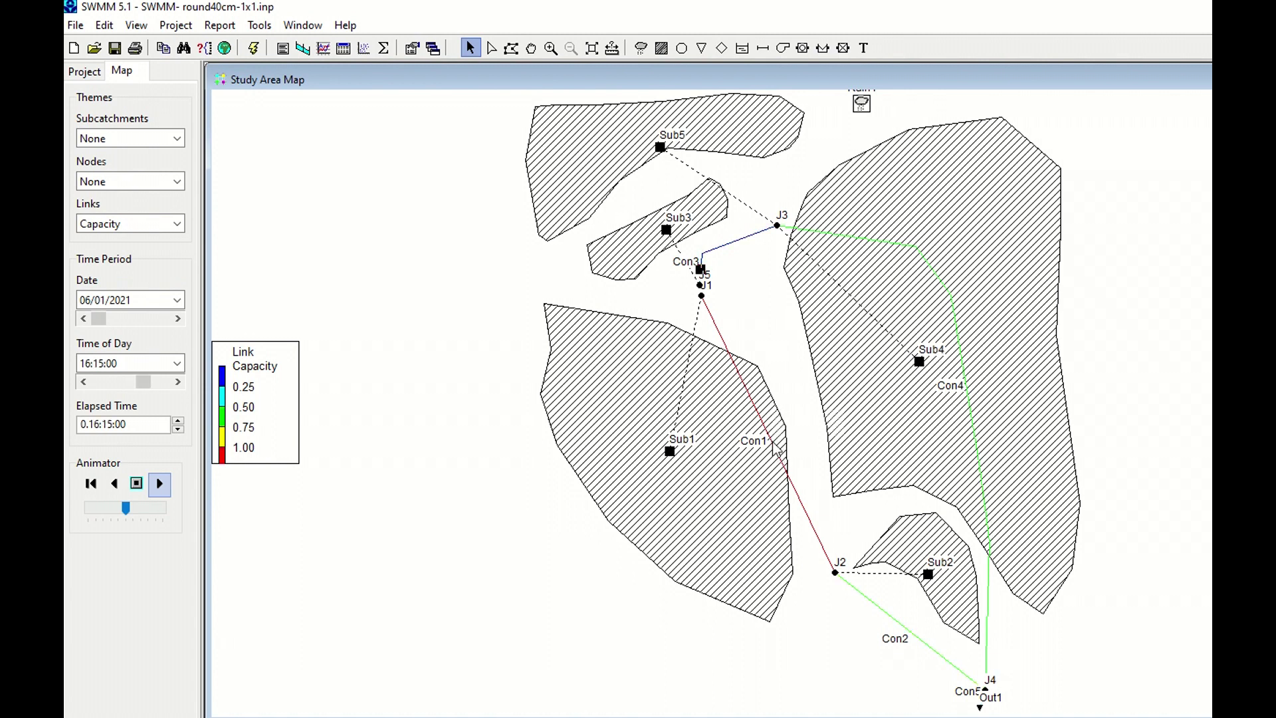
{"action": "mouse_move", "coordinate": [760, 440]}
Plot the water elevation profile for the saved Main Line profile
{"action": "left_click", "coordinate": [303, 48]}
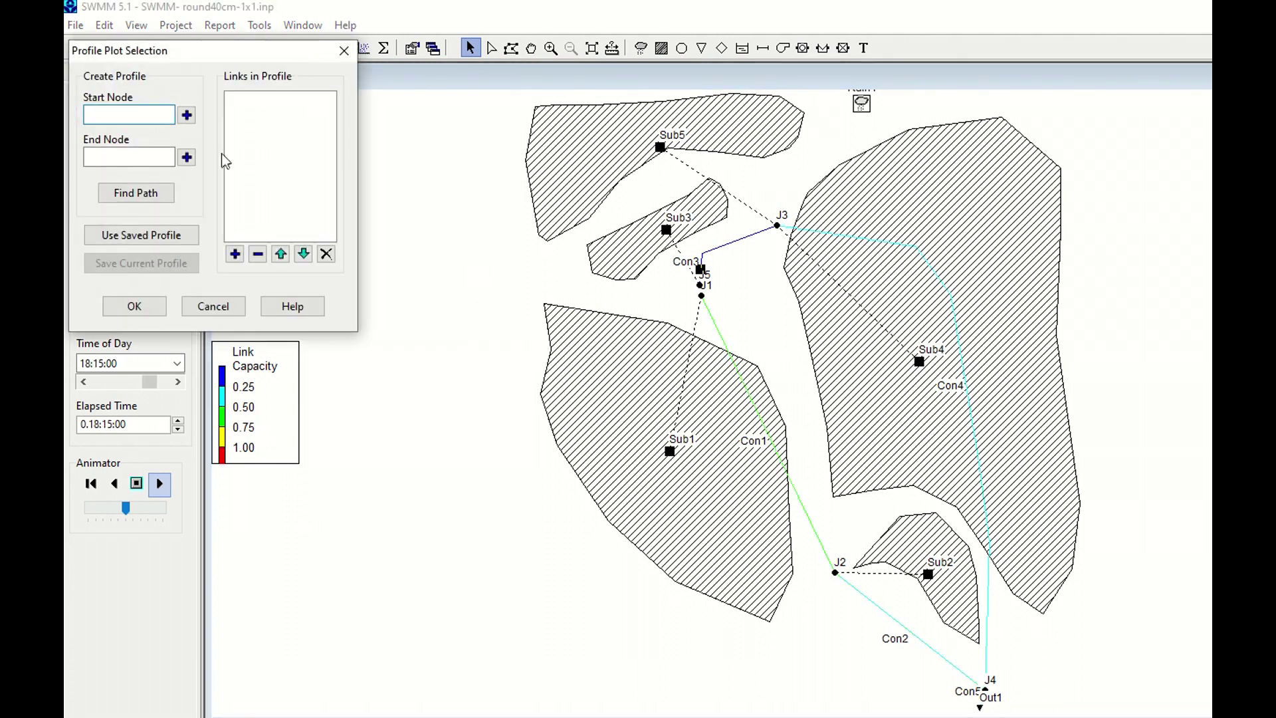
{"action": "left_click", "coordinate": [147, 245]}
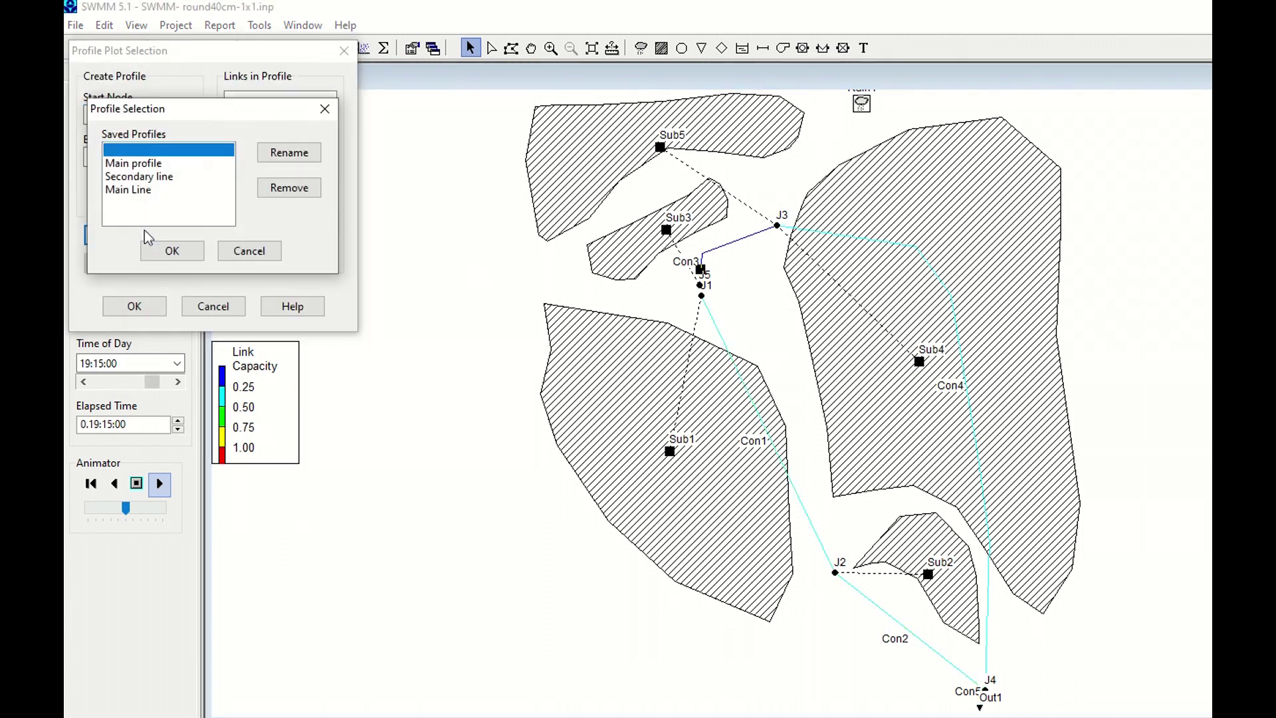
{"action": "left_click", "coordinate": [133, 189]}
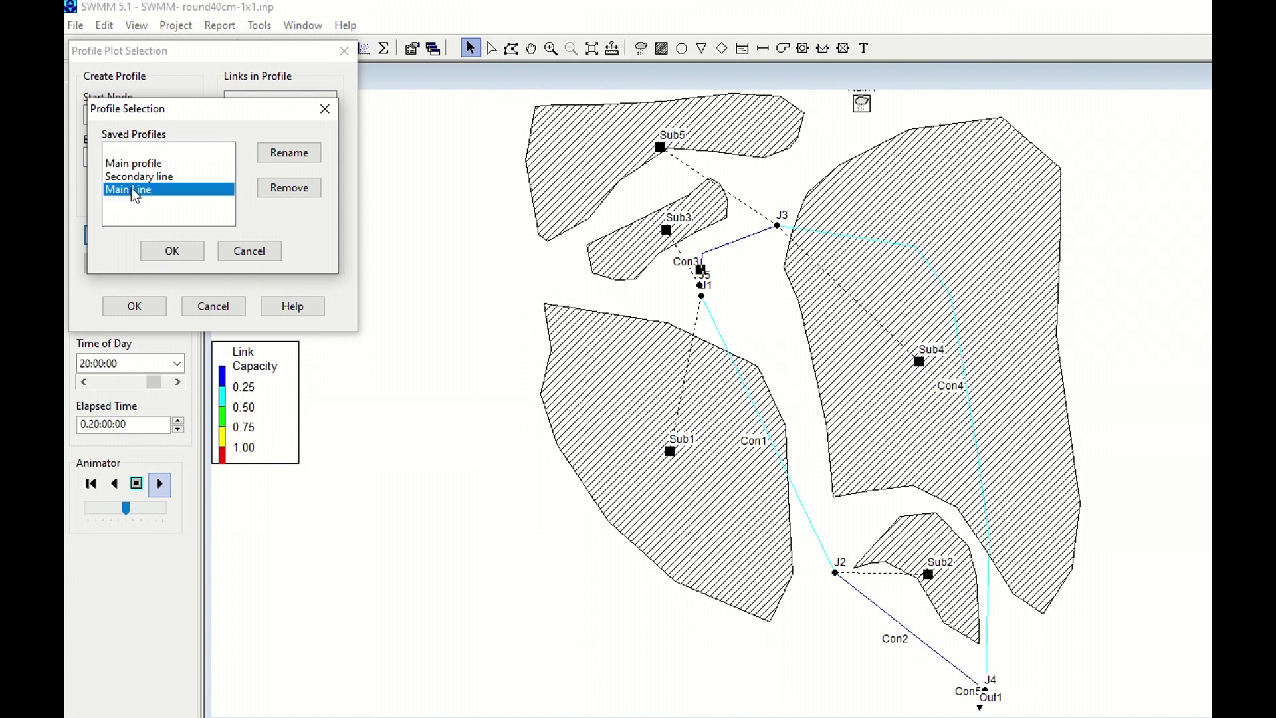
{"action": "left_click", "coordinate": [166, 251]}
{"action": "left_click", "coordinate": [131, 305]}
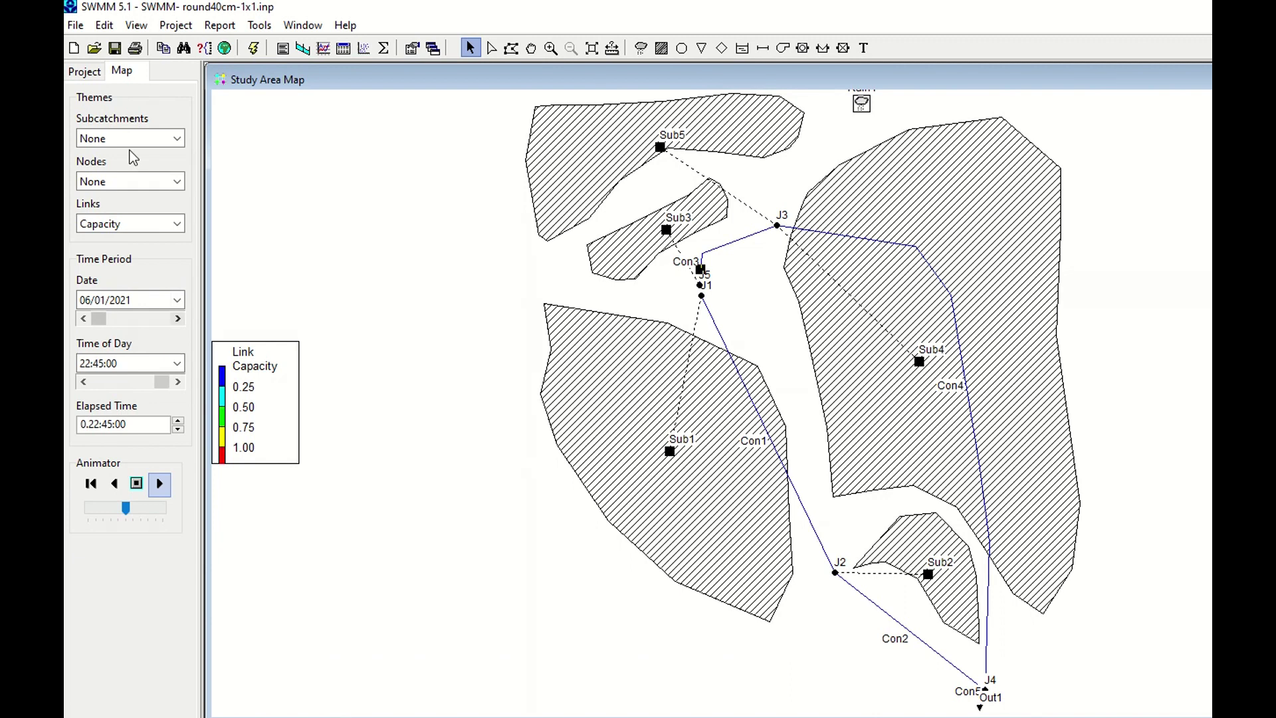
Plot the saved Secondary line profile from J1 to J4, then close the plot
{"action": "left_click", "coordinate": [303, 48]}
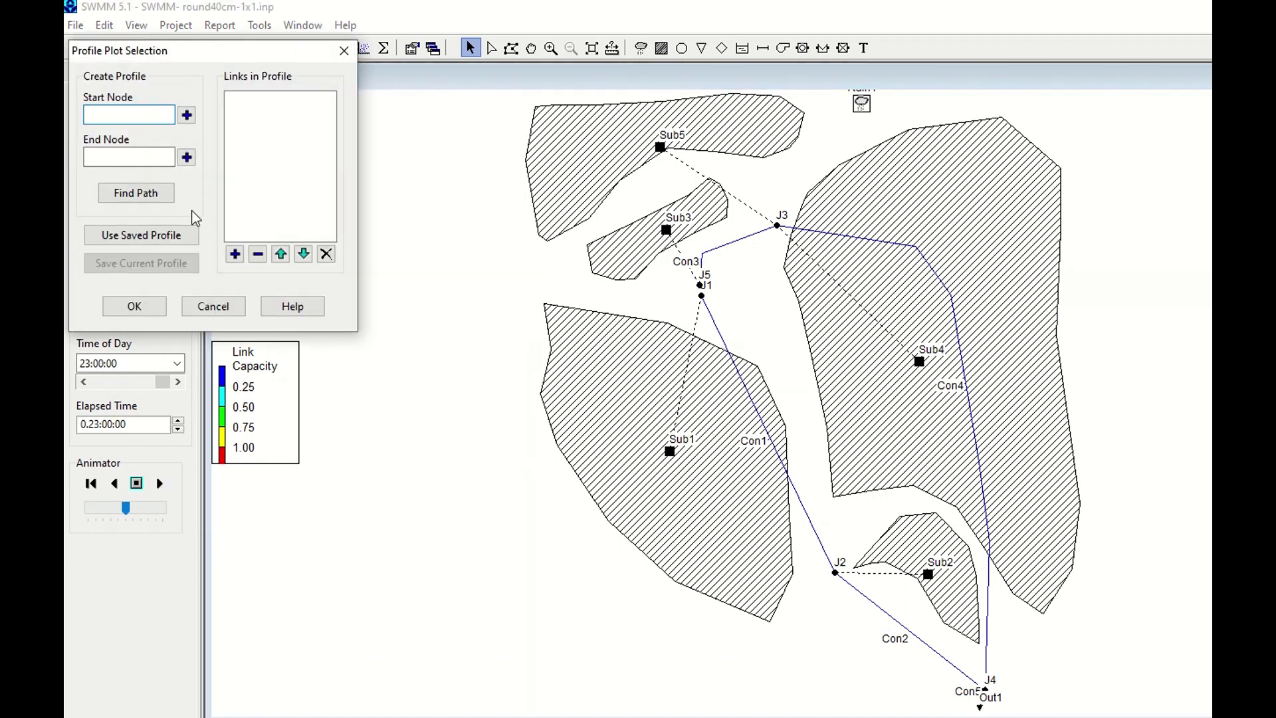
{"action": "left_click", "coordinate": [138, 237]}
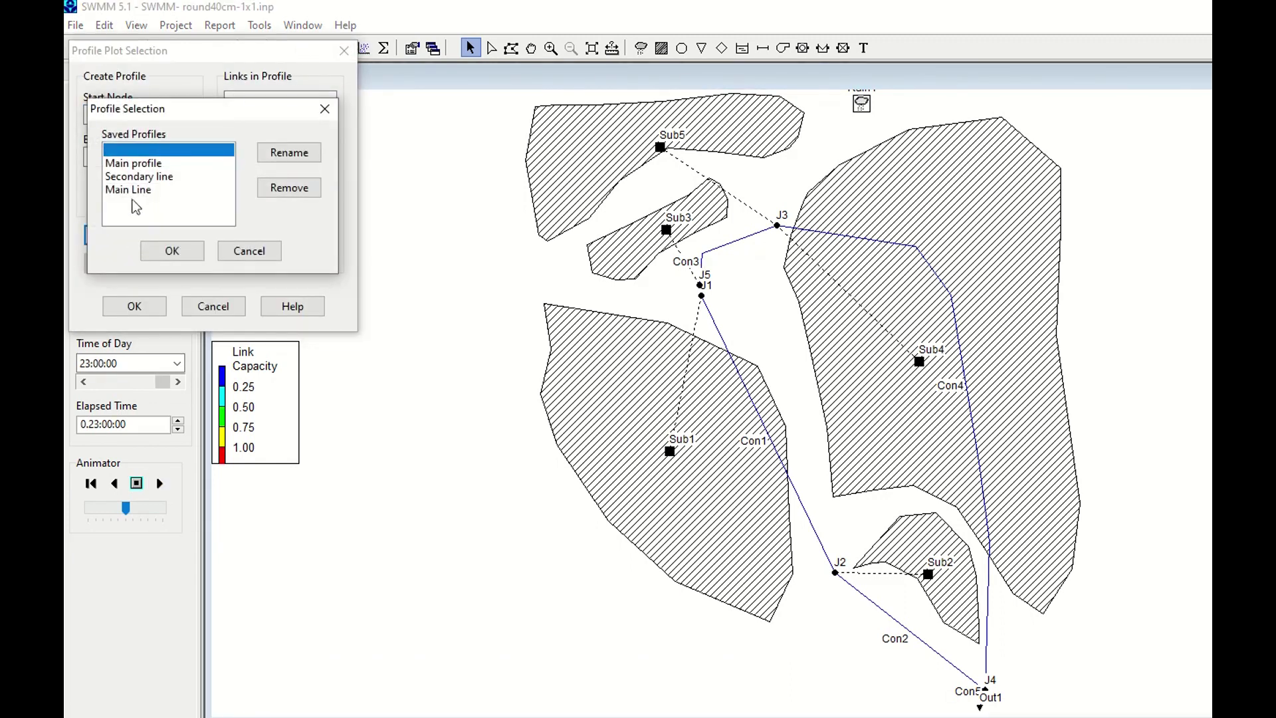
{"action": "left_click", "coordinate": [139, 177]}
{"action": "left_click", "coordinate": [157, 256]}
{"action": "left_click", "coordinate": [134, 306]}
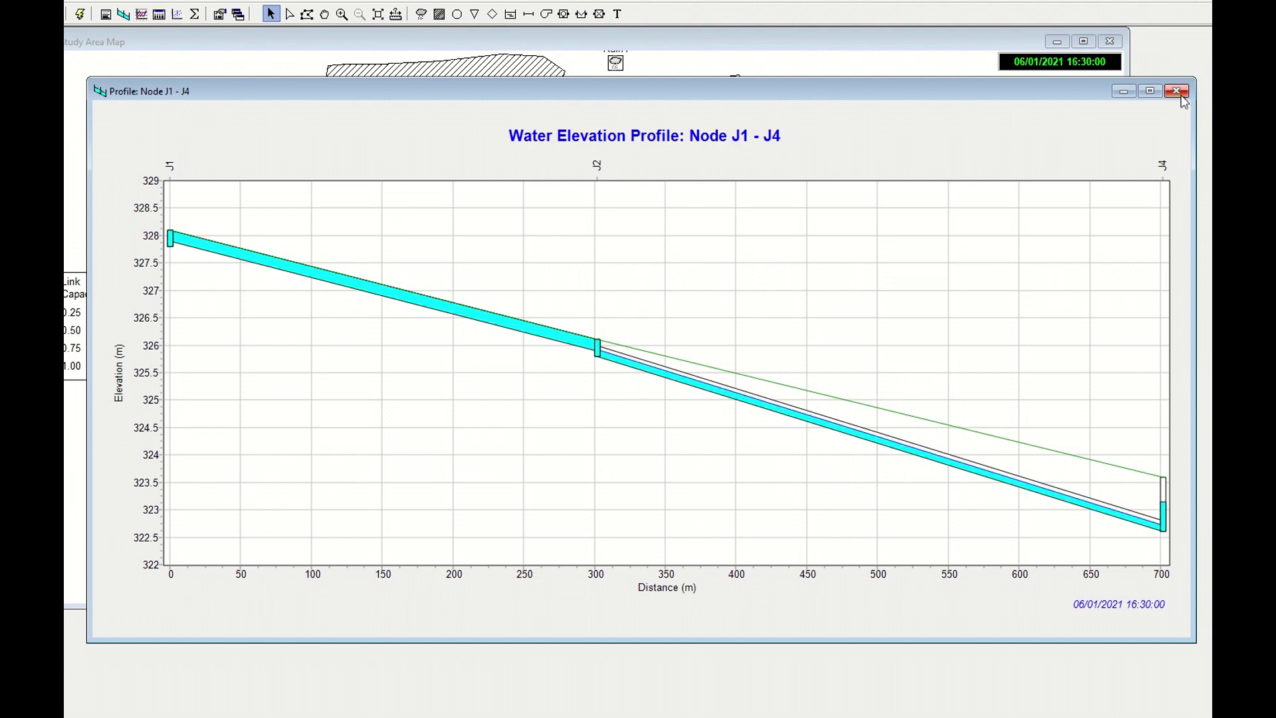
{"action": "left_click", "coordinate": [1177, 91]}
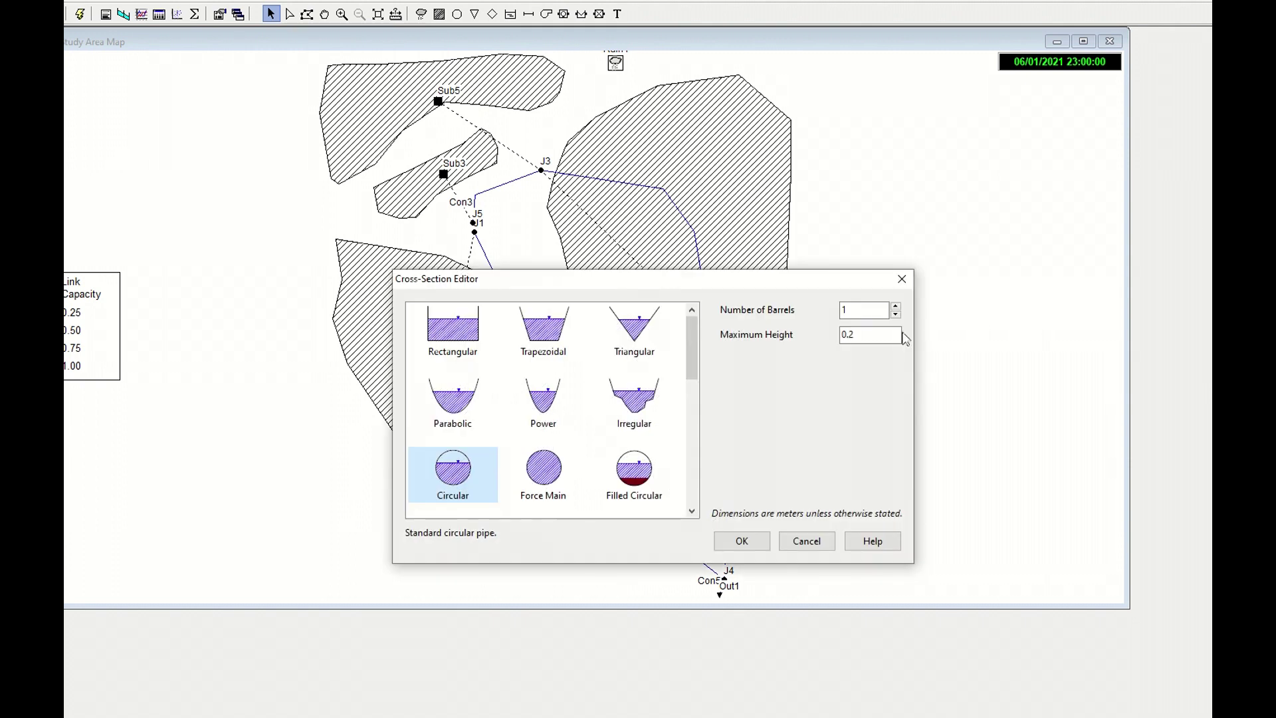
Raise the circular conduit's maximum height to 0.3 and set Con4's bottom width to 0.5
{"action": "left_click", "coordinate": [856, 335]}
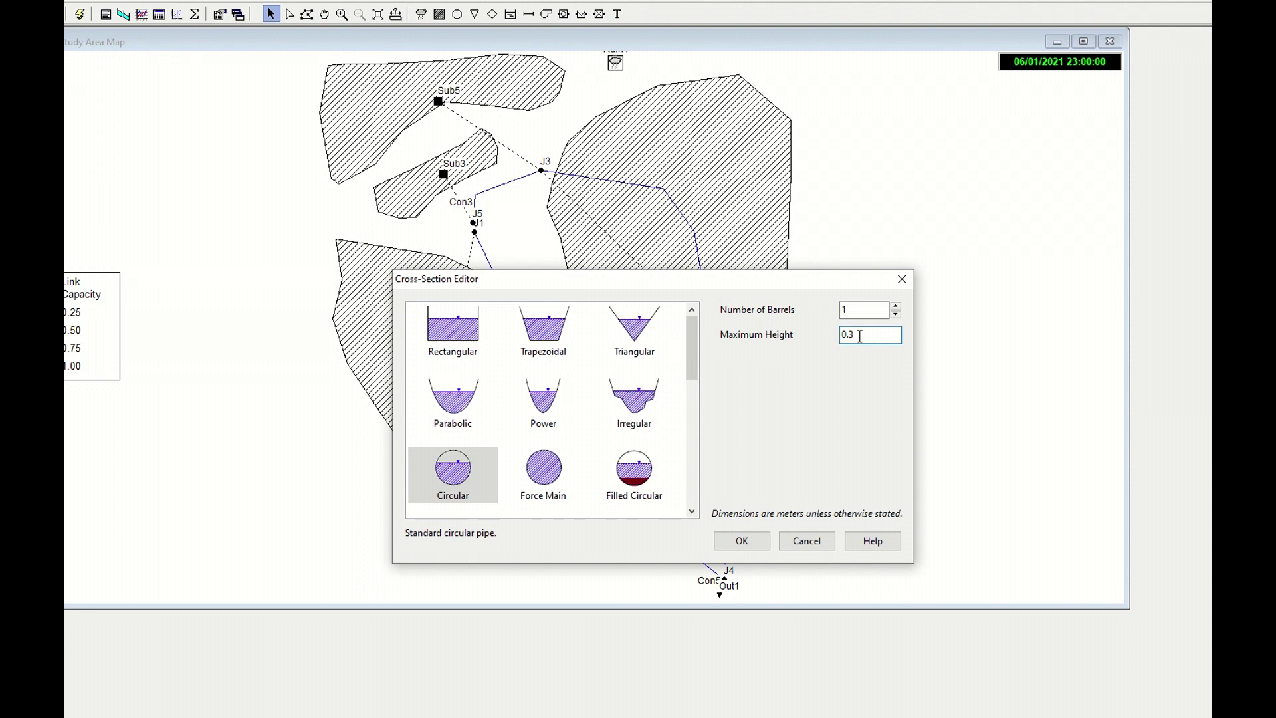
{"action": "key", "text": "Return"}
{"action": "mouse_move", "coordinate": [670, 203]}
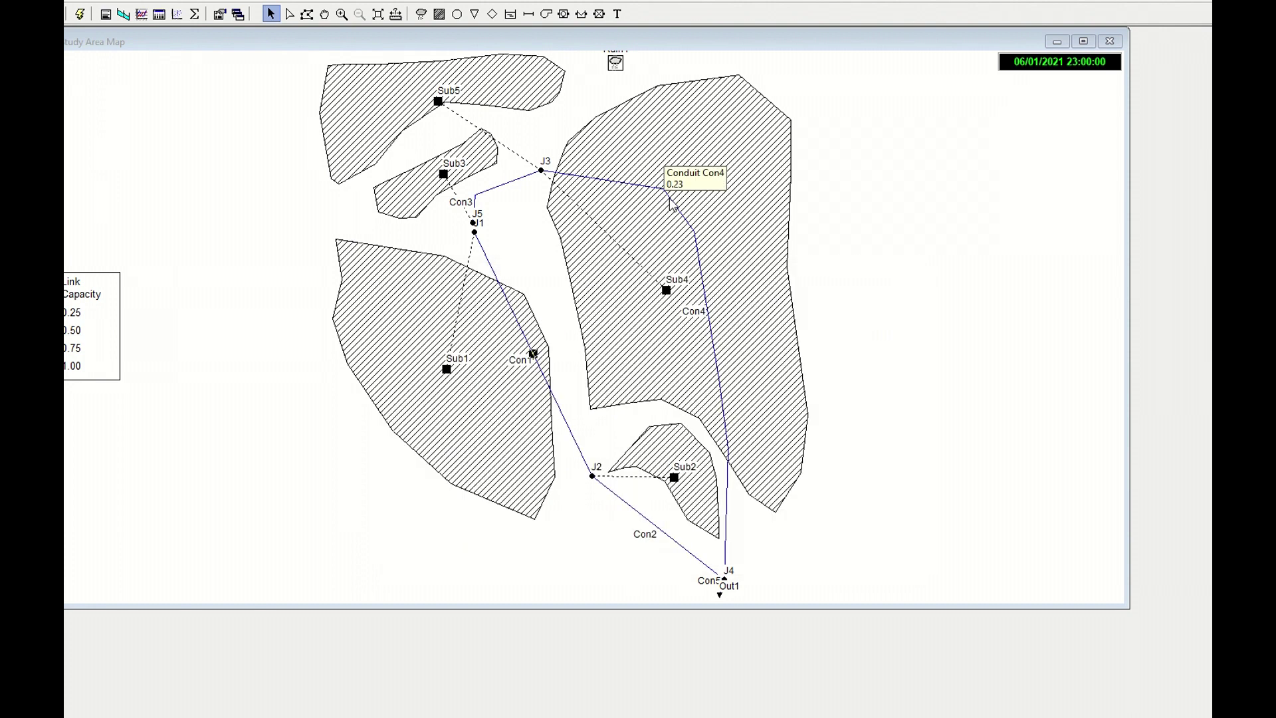
{"action": "double_click", "coordinate": [706, 303]}
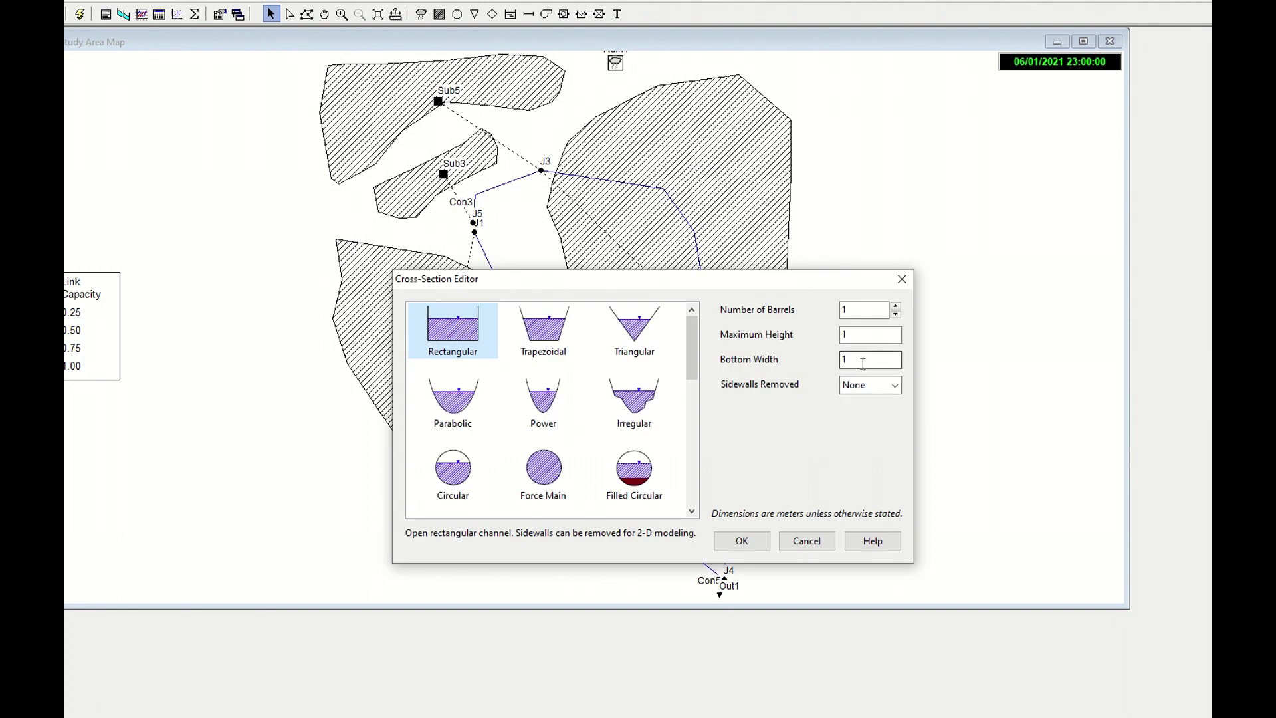
{"action": "double_click", "coordinate": [863, 359]}
{"action": "type", "text": "0.5"}
{"action": "left_click", "coordinate": [740, 541]}
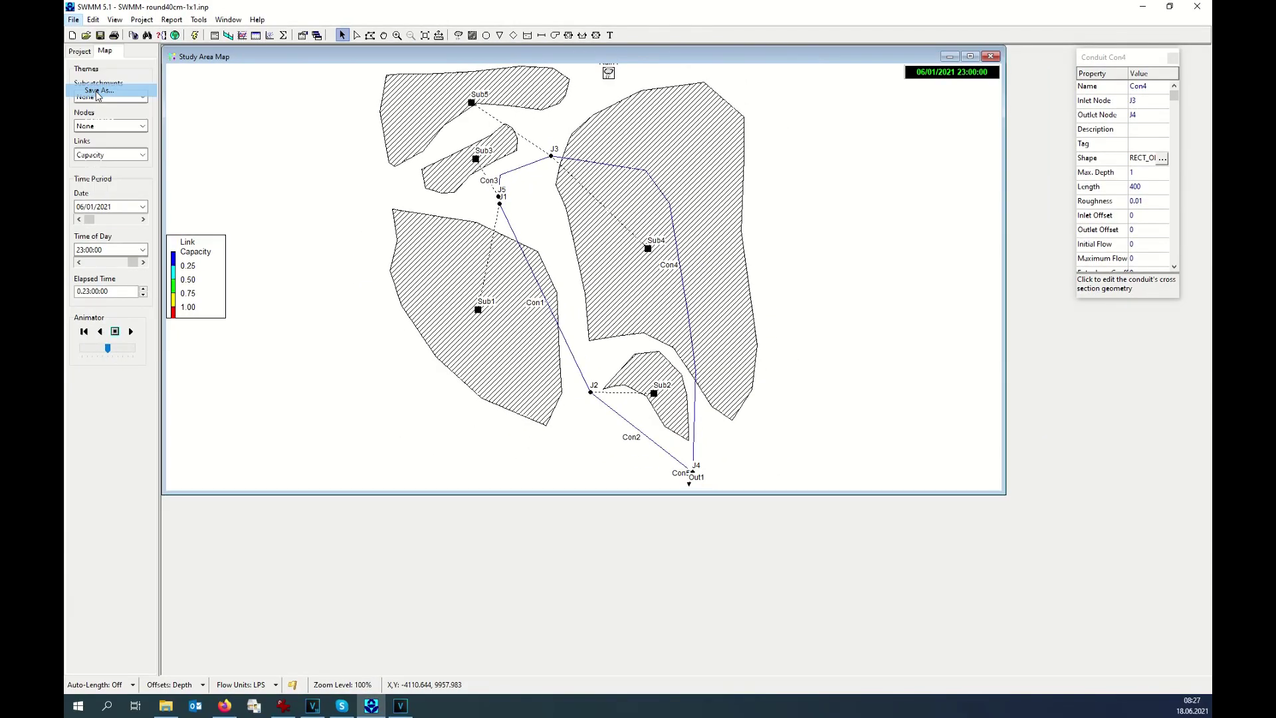
Save the project as 'SWMM- round40-60cm-1x08.inp'
{"action": "key", "text": "ctrl+shift+s"}
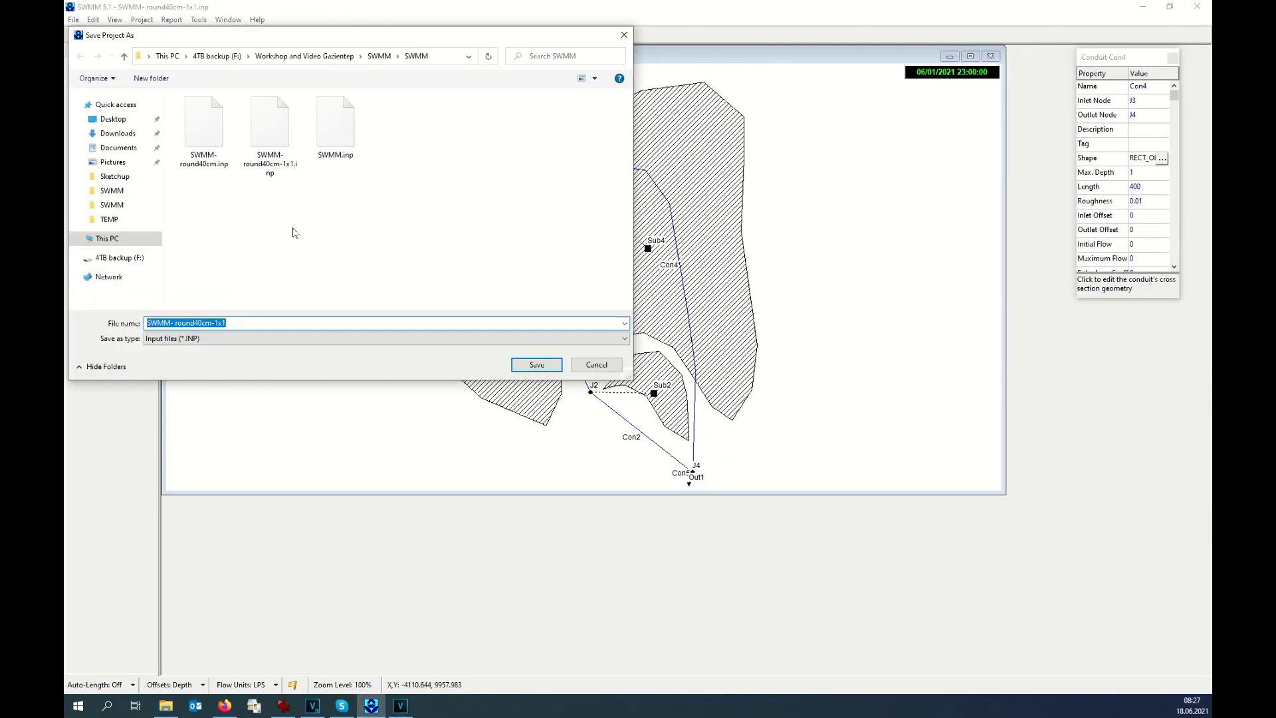
{"action": "left_click", "coordinate": [202, 324]}
{"action": "type", "text": "-60"}
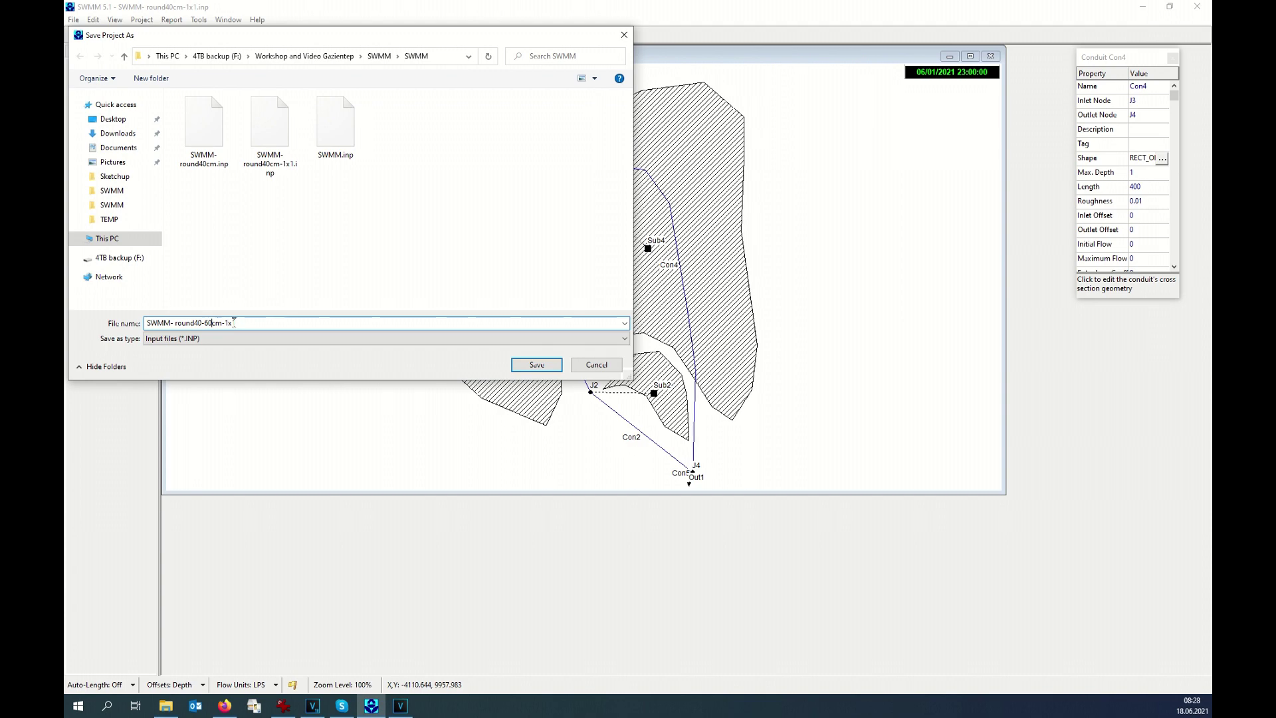
{"action": "key", "text": "End"}
{"action": "key", "text": "BackSpace"}
{"action": "type", "text": "00"}
{"action": "left_click", "coordinate": [536, 365]}
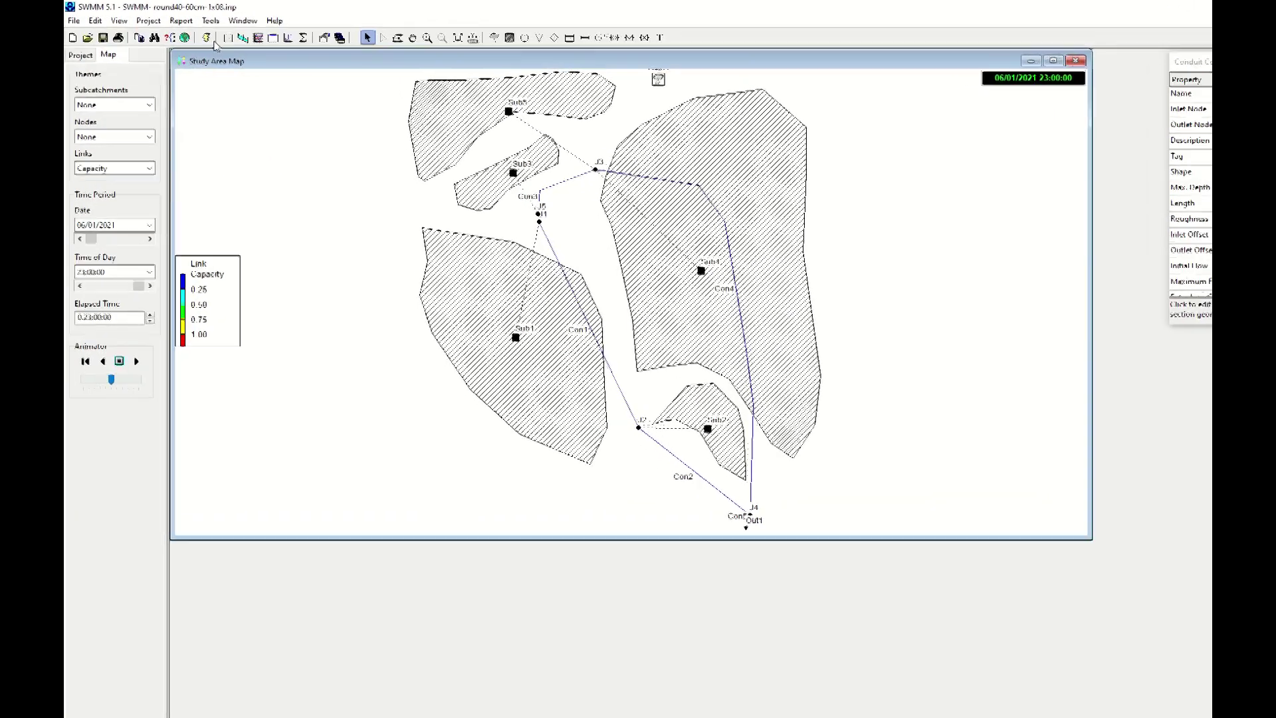
Rerun the model and plot the saved Main line profile from J5 to Out1, then close it
{"action": "left_click", "coordinate": [194, 35]}
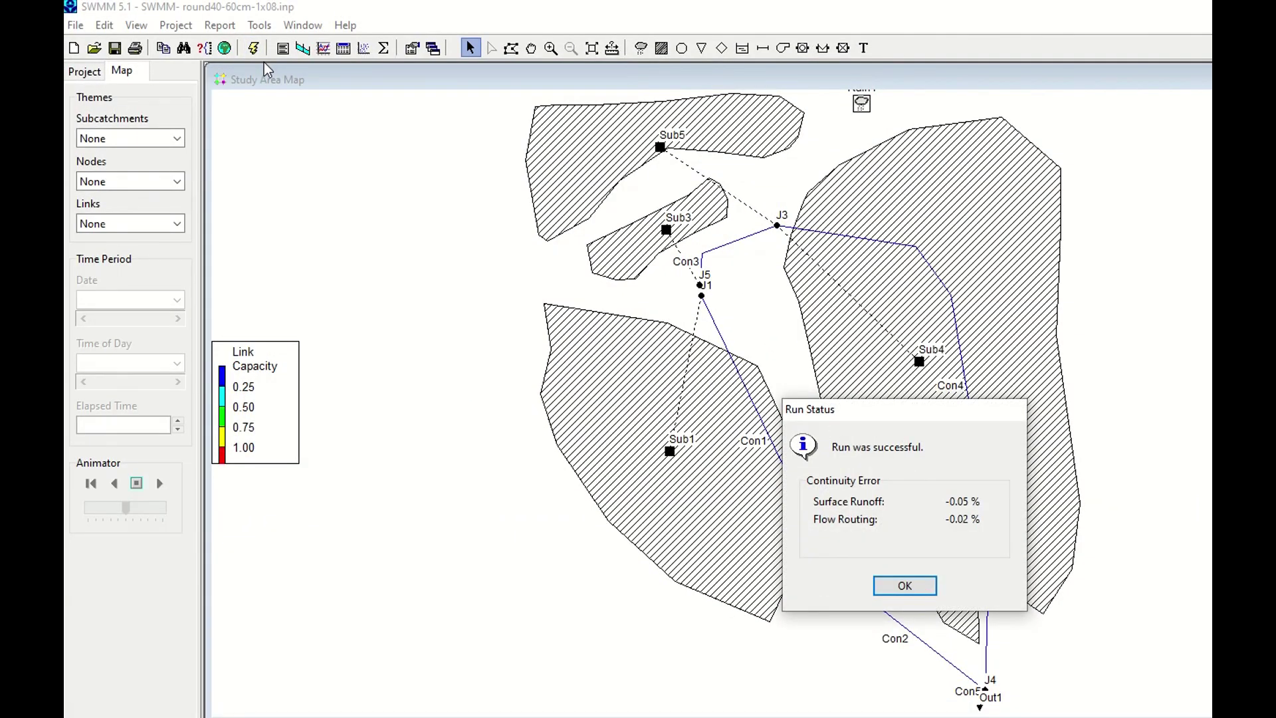
{"action": "left_click", "coordinate": [905, 586]}
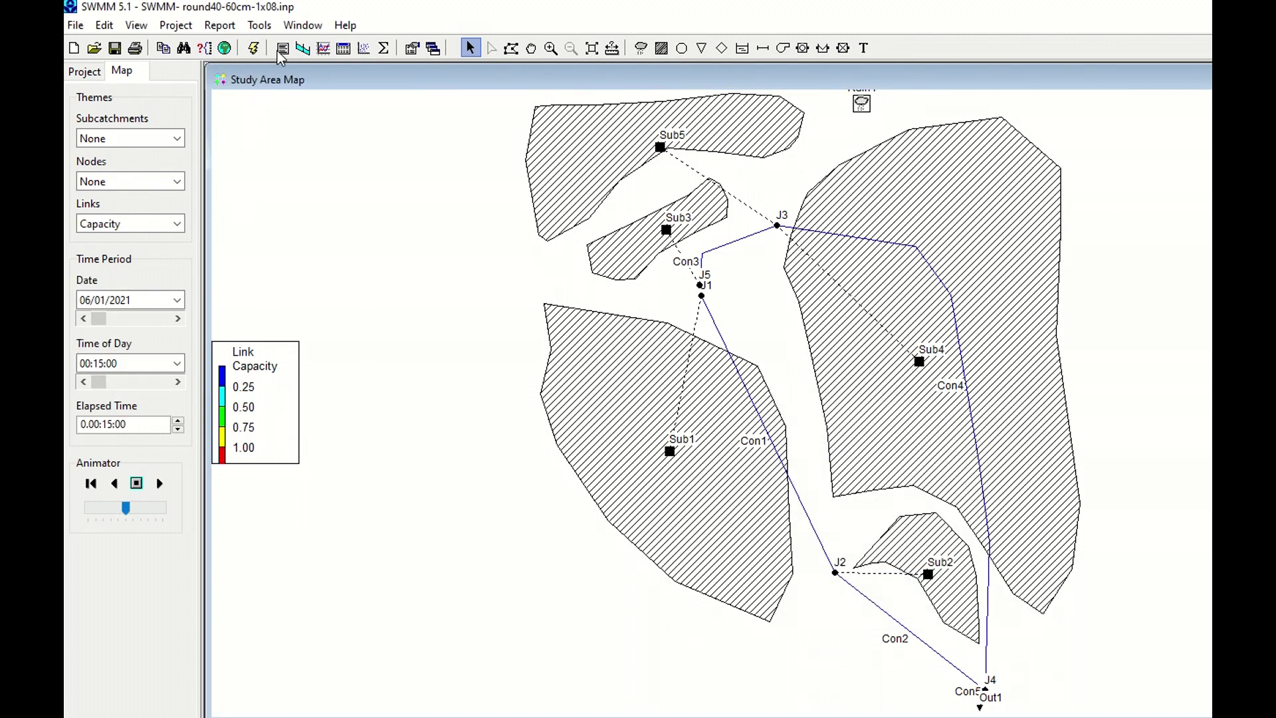
{"action": "left_click", "coordinate": [300, 48]}
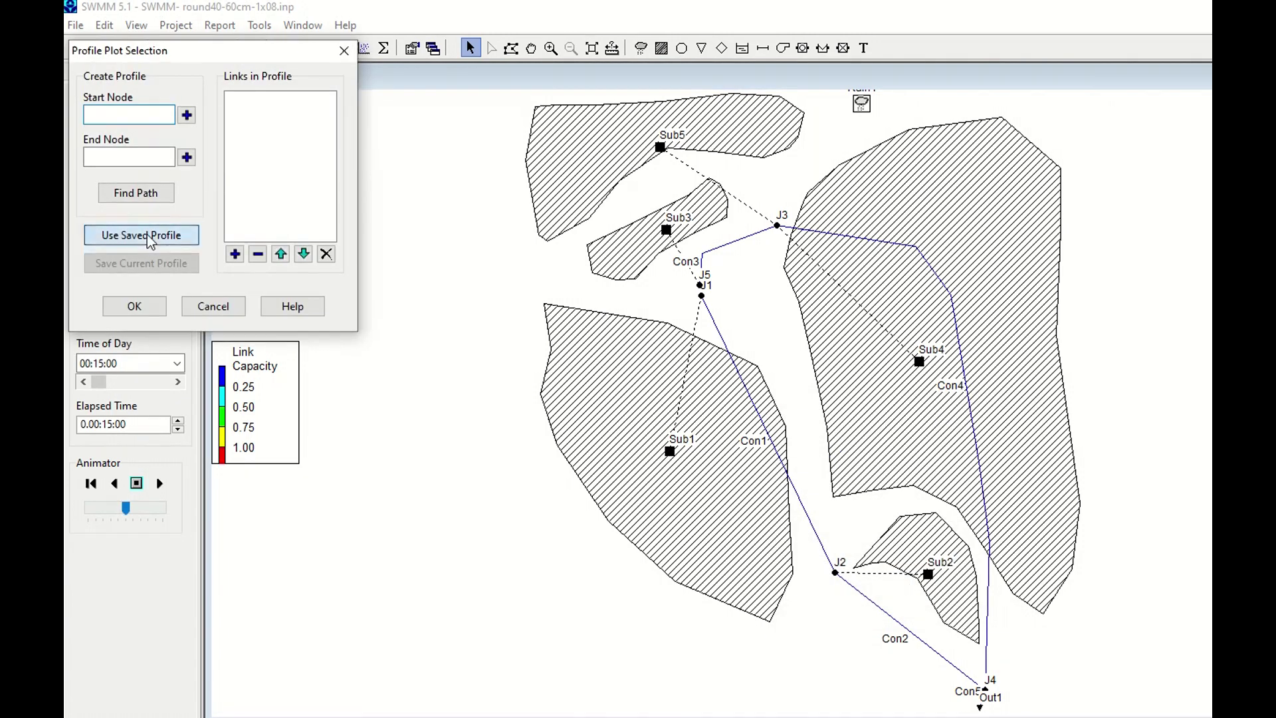
{"action": "left_click", "coordinate": [146, 234]}
{"action": "left_click", "coordinate": [136, 191]}
{"action": "left_click", "coordinate": [172, 250]}
{"action": "left_click", "coordinate": [134, 306]}
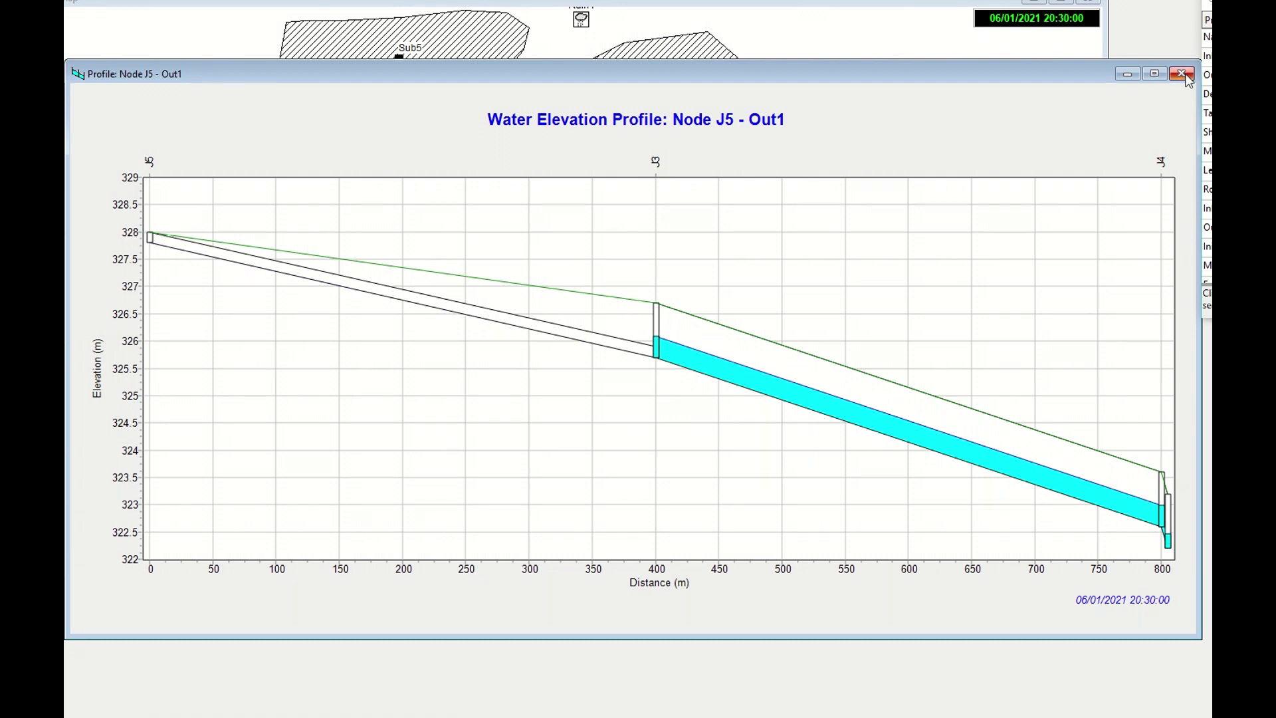
{"action": "left_click", "coordinate": [1182, 73]}
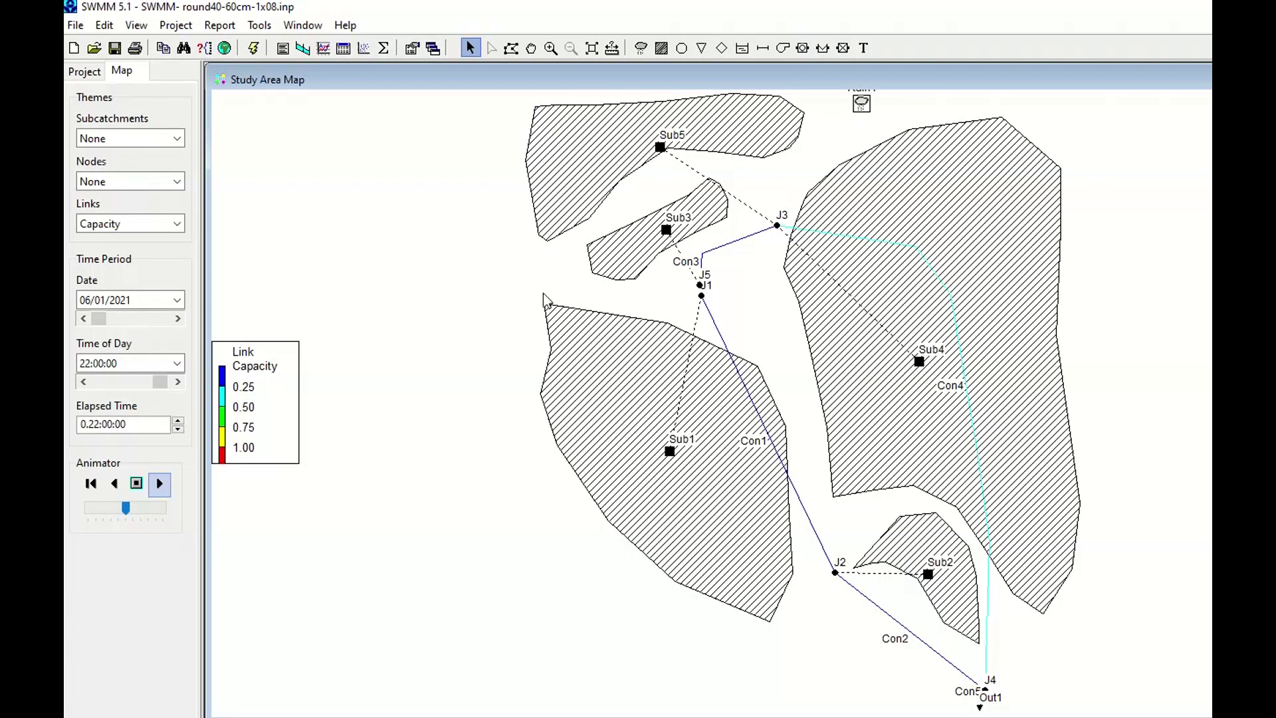
Start another profile plot by picking the saved Secondary line profile
{"action": "left_click", "coordinate": [306, 48]}
{"action": "left_click", "coordinate": [129, 236]}
{"action": "left_click", "coordinate": [139, 176]}
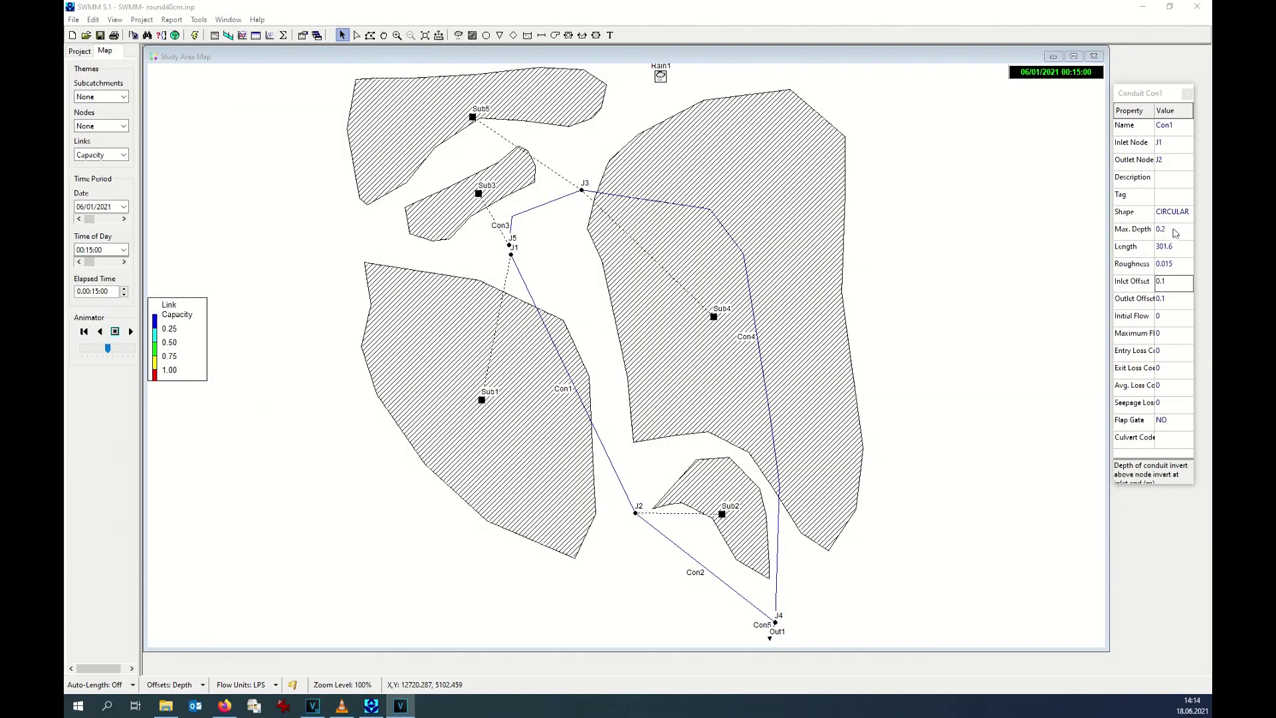
Edit Con1's maximum depth and rerun the simulation
{"action": "left_click", "coordinate": [1174, 229]}
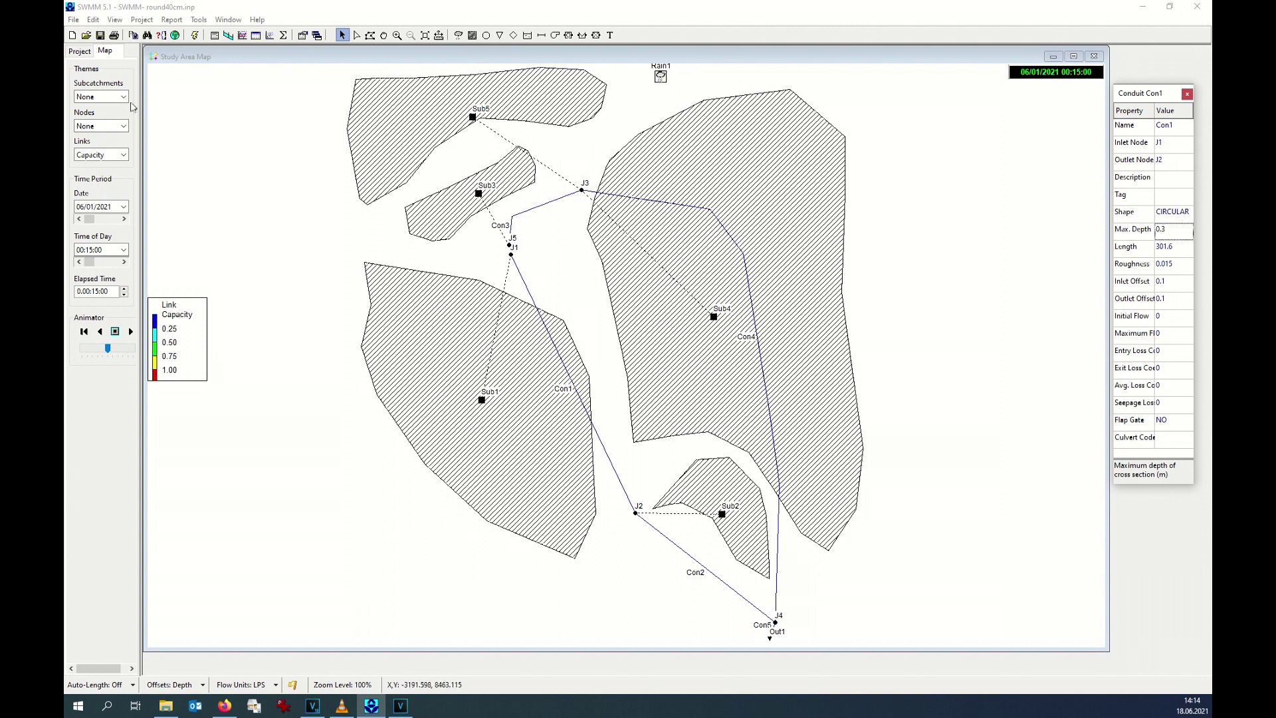
{"action": "left_click", "coordinate": [194, 35]}
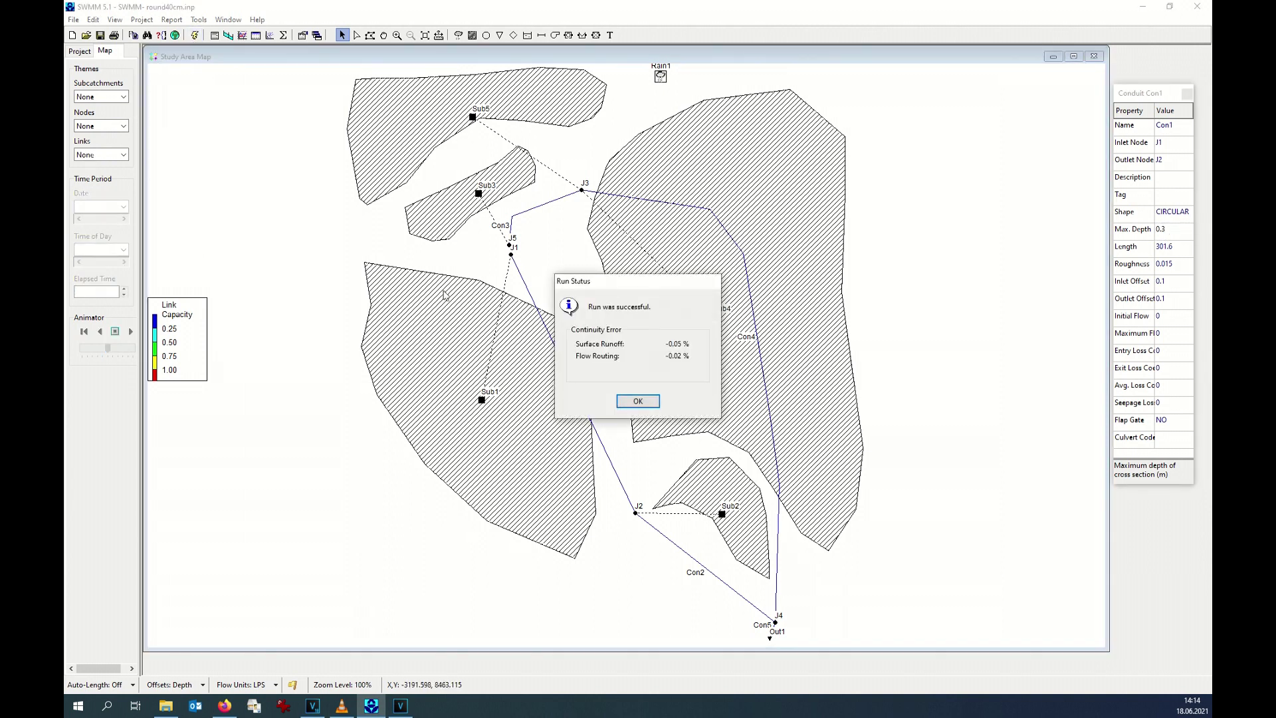
{"action": "left_click", "coordinate": [637, 401]}
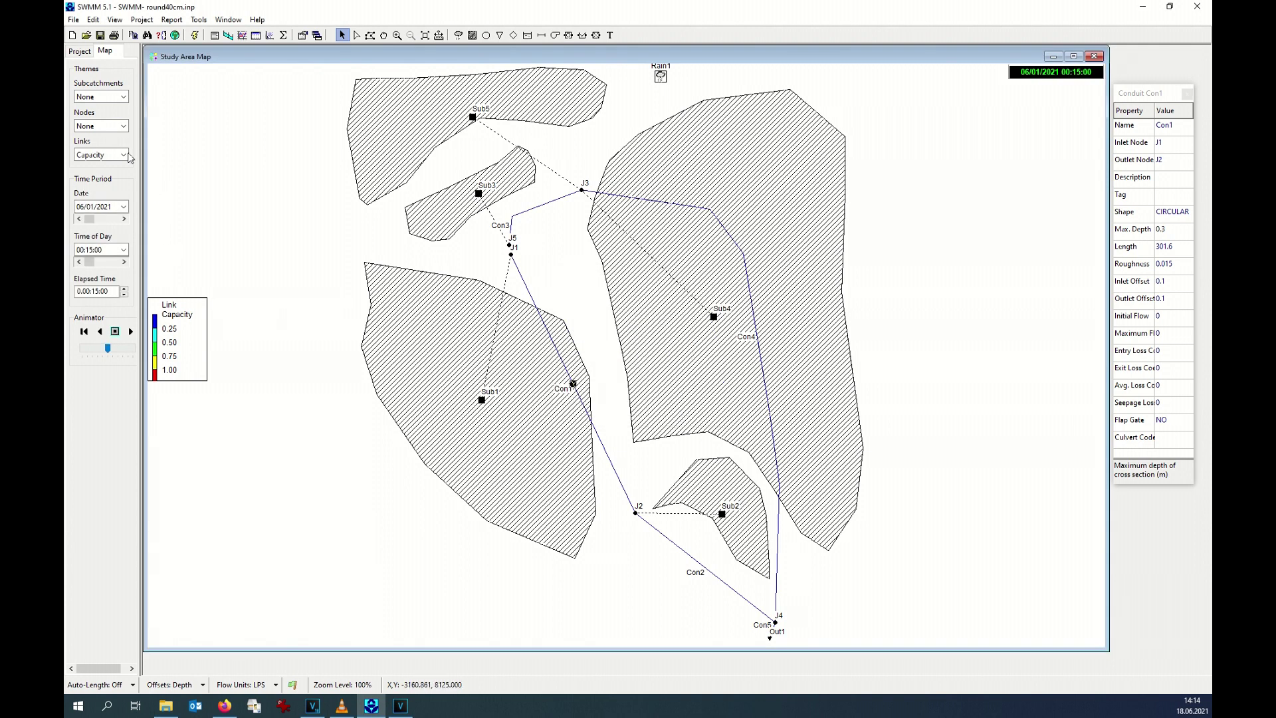
Jump the map results to 12:15:00
{"action": "left_click", "coordinate": [123, 250]}
{"action": "scroll", "coordinate": [113, 293], "scroll_direction": "down", "scroll_amount": 15}
{"action": "left_click", "coordinate": [96, 290]}
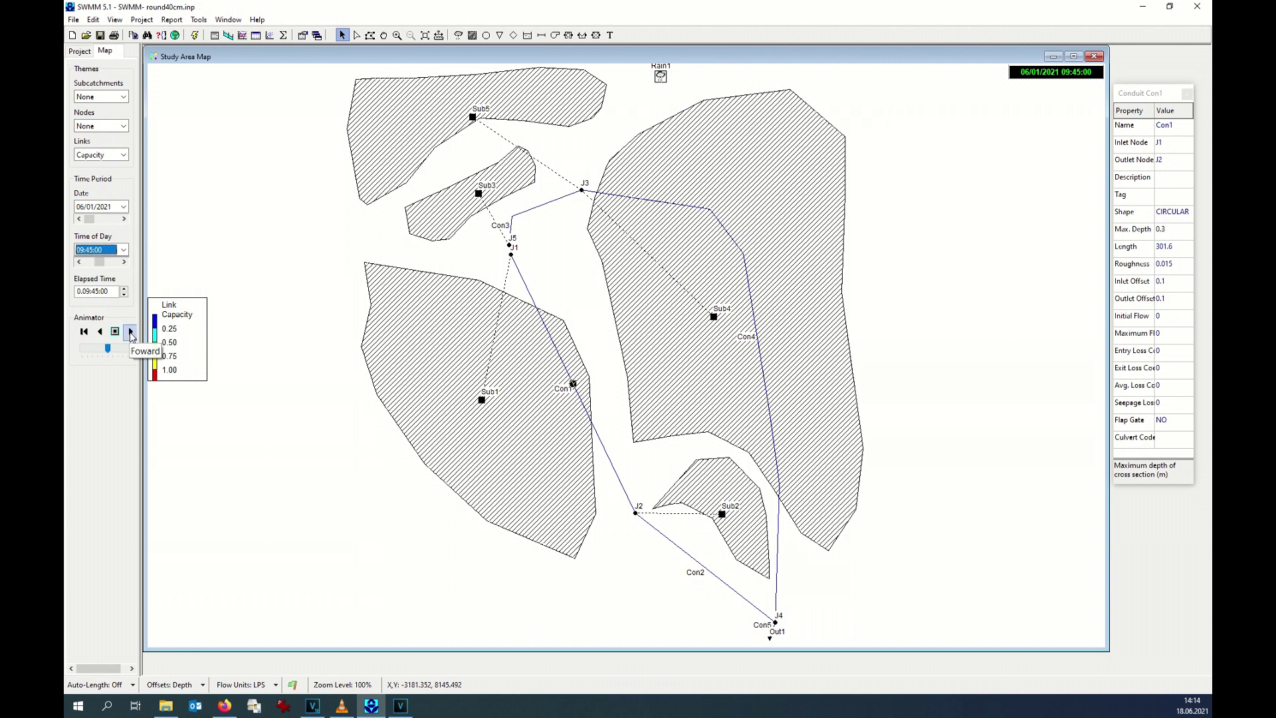
Stop the capacity animation and change Con1's maximum depth from 0.3 to 0.4
{"action": "mouse_move", "coordinate": [560, 354]}
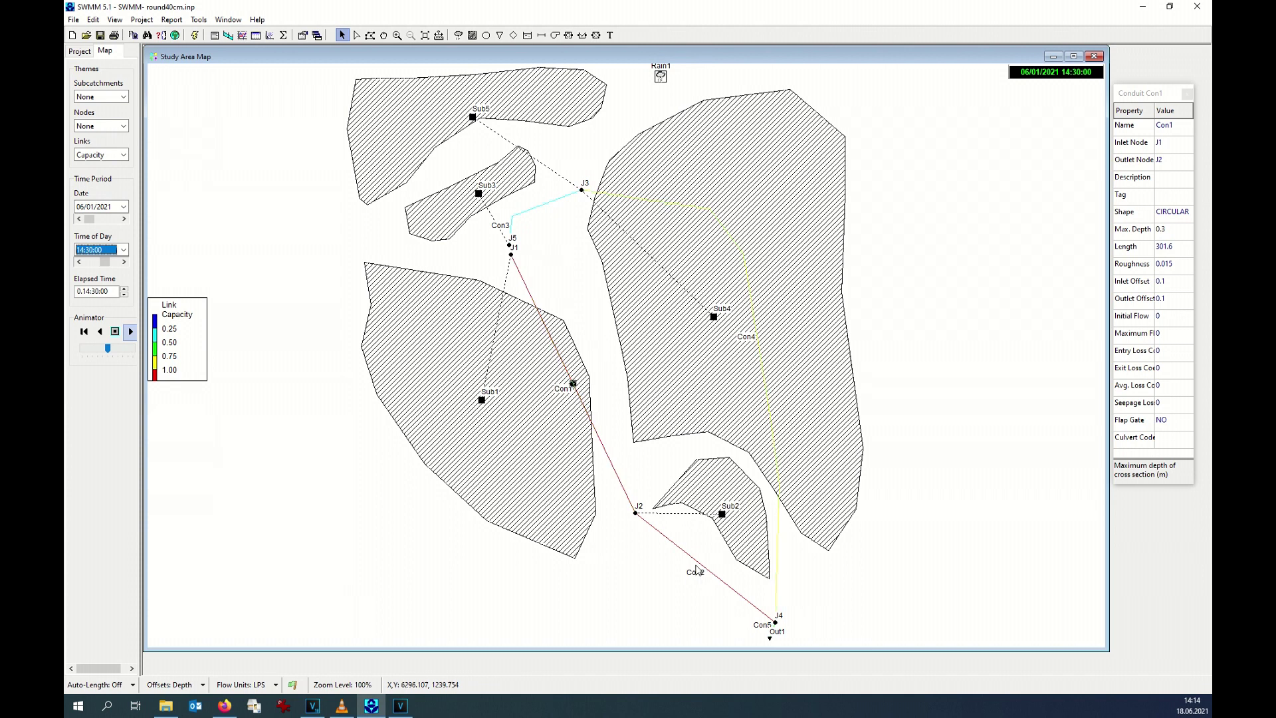
{"action": "mouse_move", "coordinate": [601, 445]}
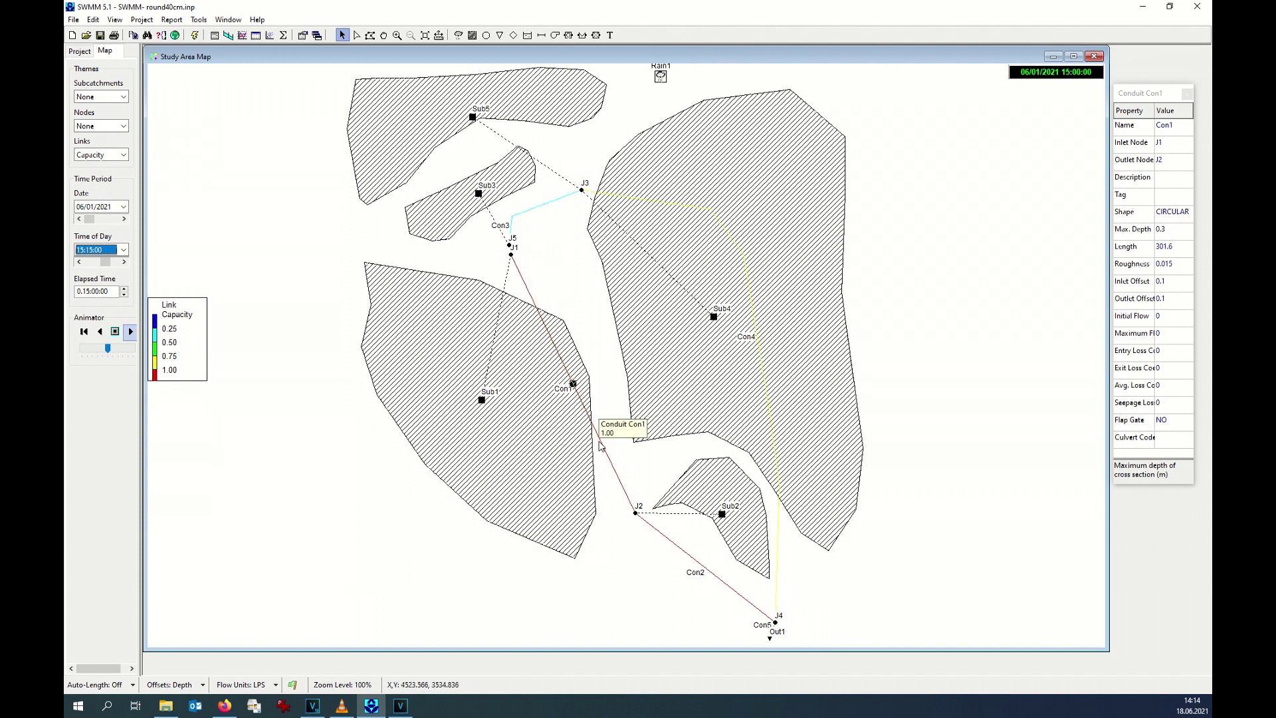
{"action": "left_click", "coordinate": [115, 331]}
{"action": "left_click", "coordinate": [1179, 231]}
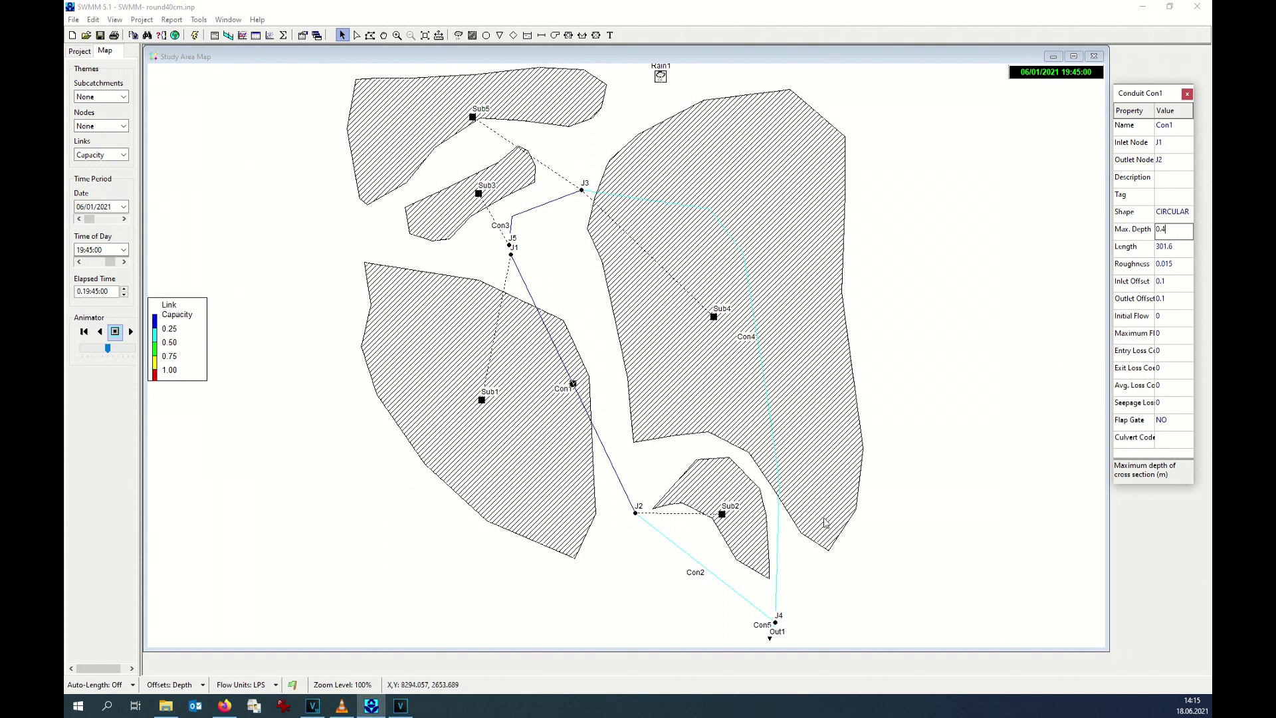
Change conduit Con2's Max. Depth to 0.3 and rerun the simulation successfully
{"action": "left_click", "coordinate": [700, 571]}
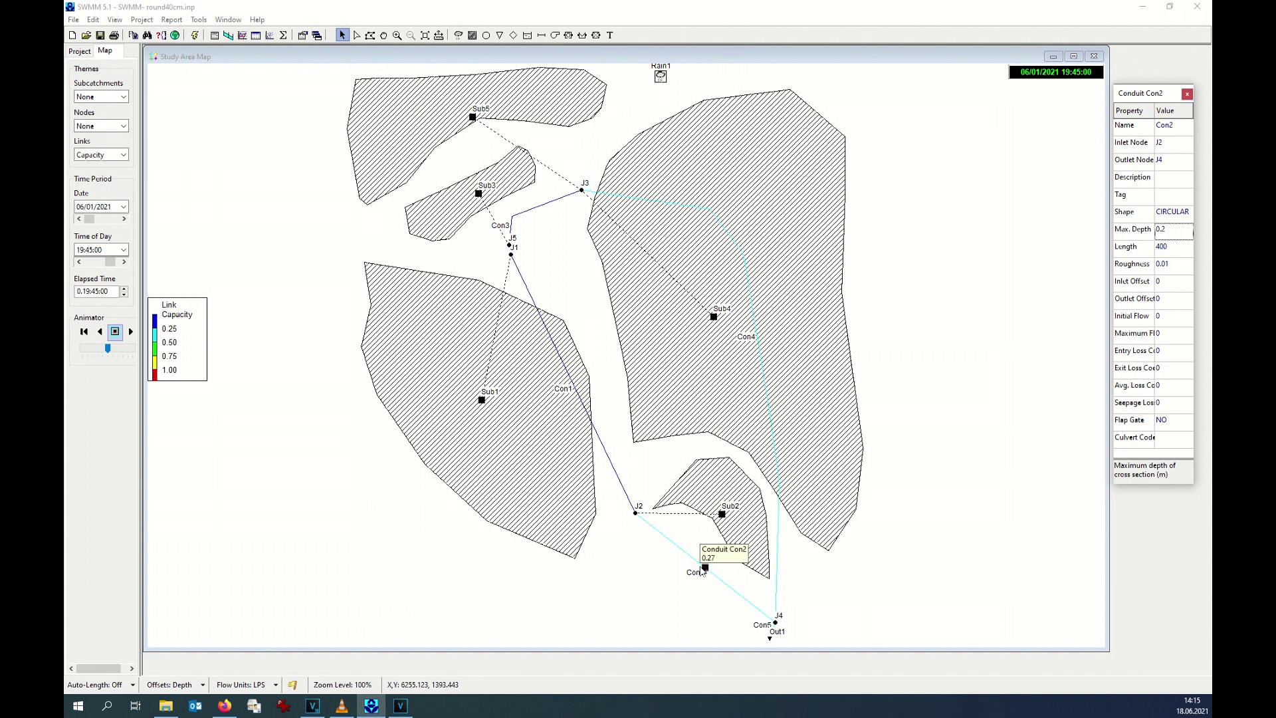
{"action": "left_click", "coordinate": [1168, 229]}
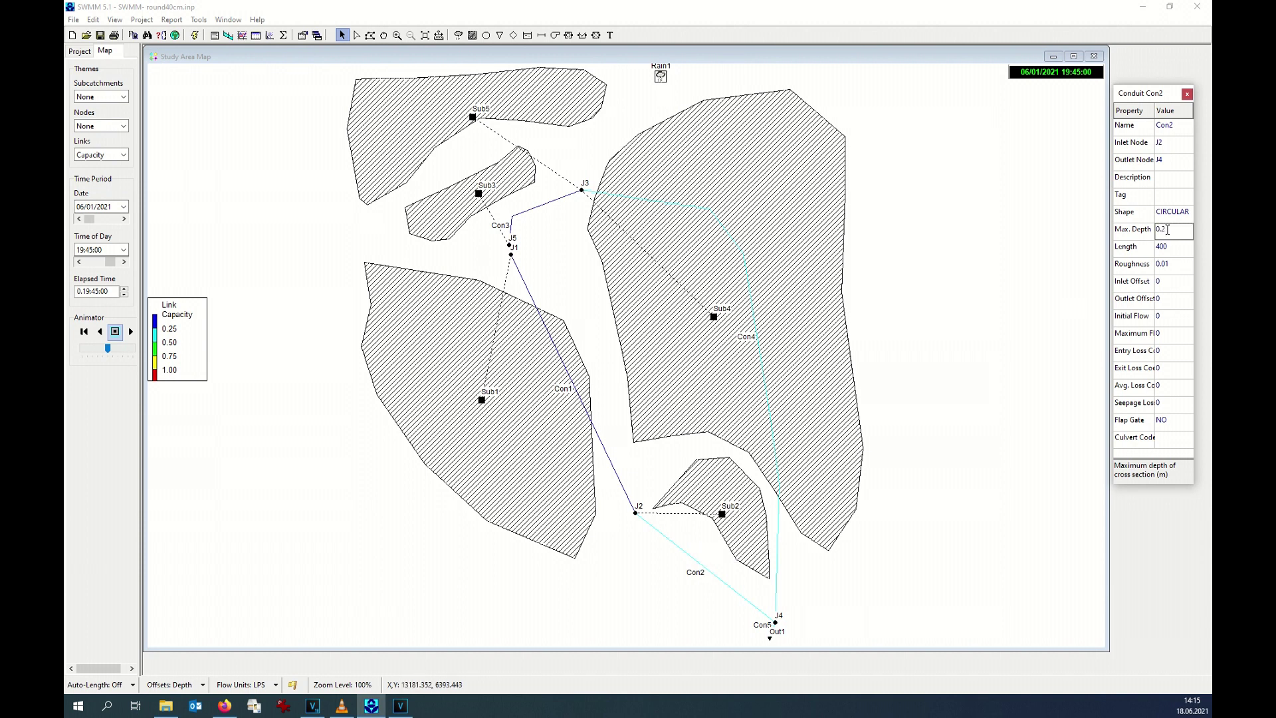
{"action": "key", "text": "BackSpace"}
{"action": "type", "text": "3"}
{"action": "left_click", "coordinate": [196, 38]}
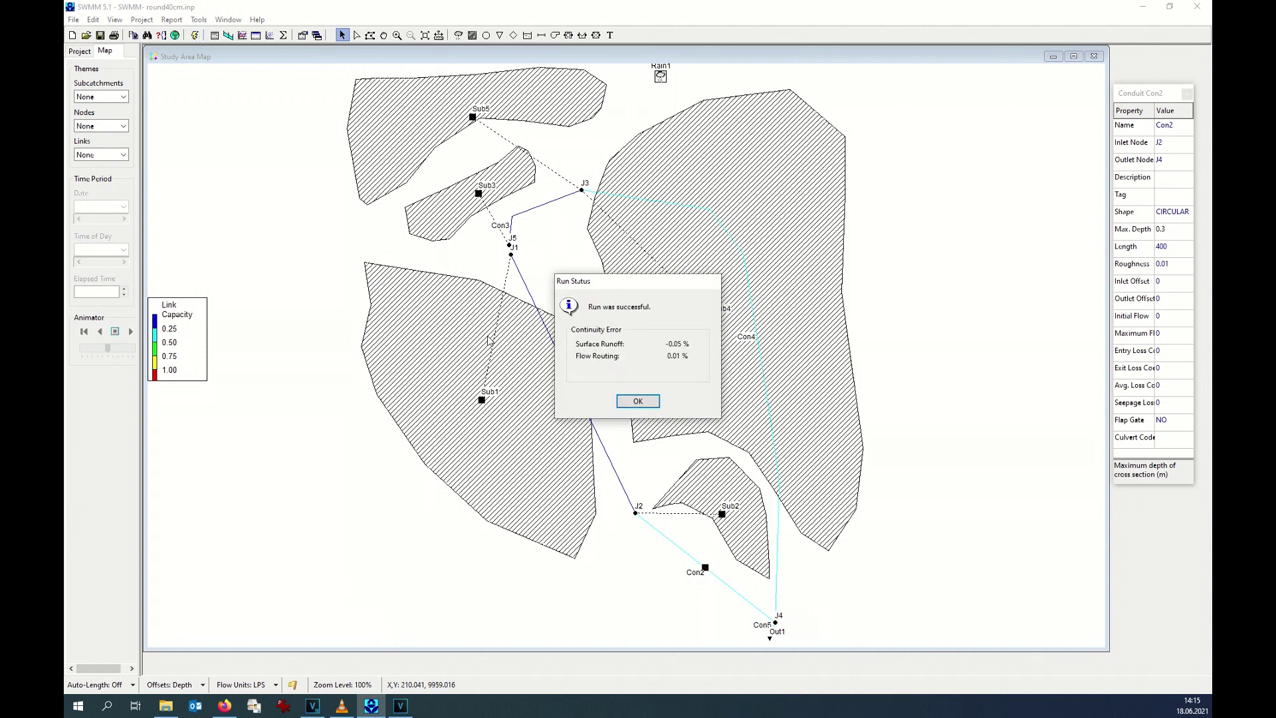
{"action": "left_click", "coordinate": [637, 401]}
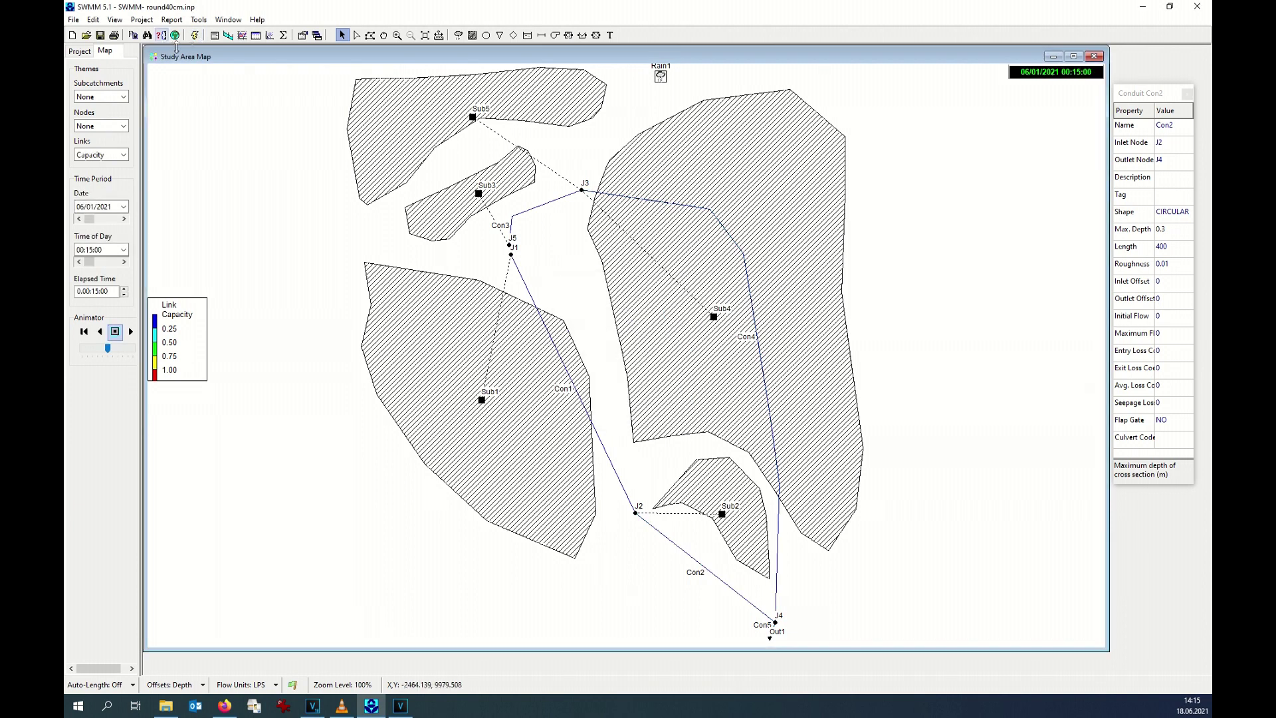
Show the map results at the 10:30 reporting time
{"action": "left_click", "coordinate": [123, 251]}
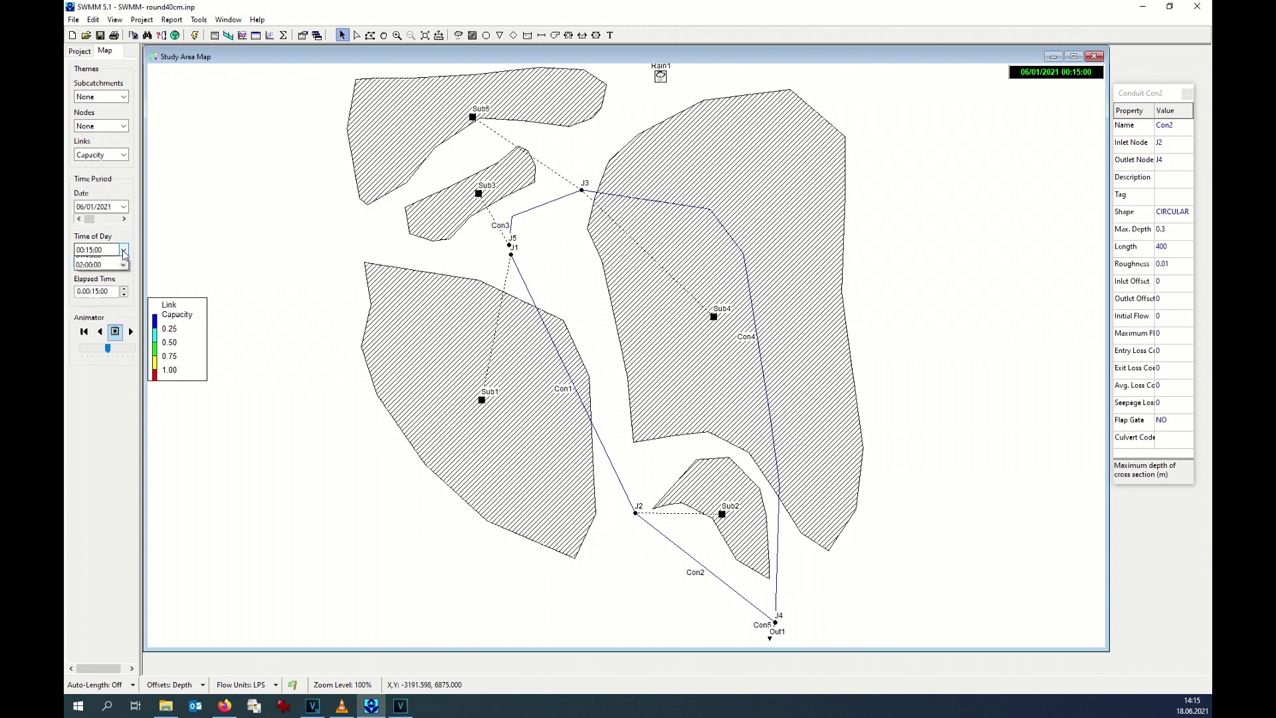
{"action": "scroll", "coordinate": [107, 306], "scroll_direction": "down", "scroll_amount": 10}
{"action": "scroll", "coordinate": [106, 309], "scroll_direction": "down", "scroll_amount": 3}
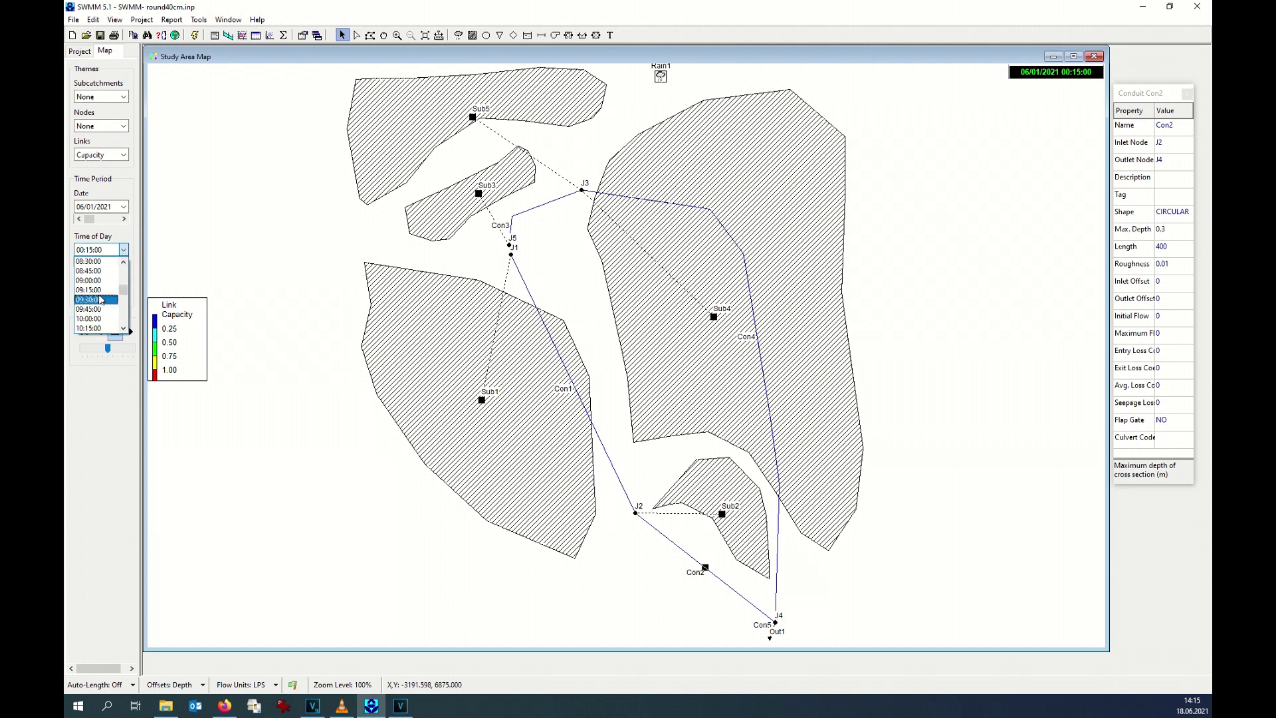
{"action": "left_click", "coordinate": [96, 313]}
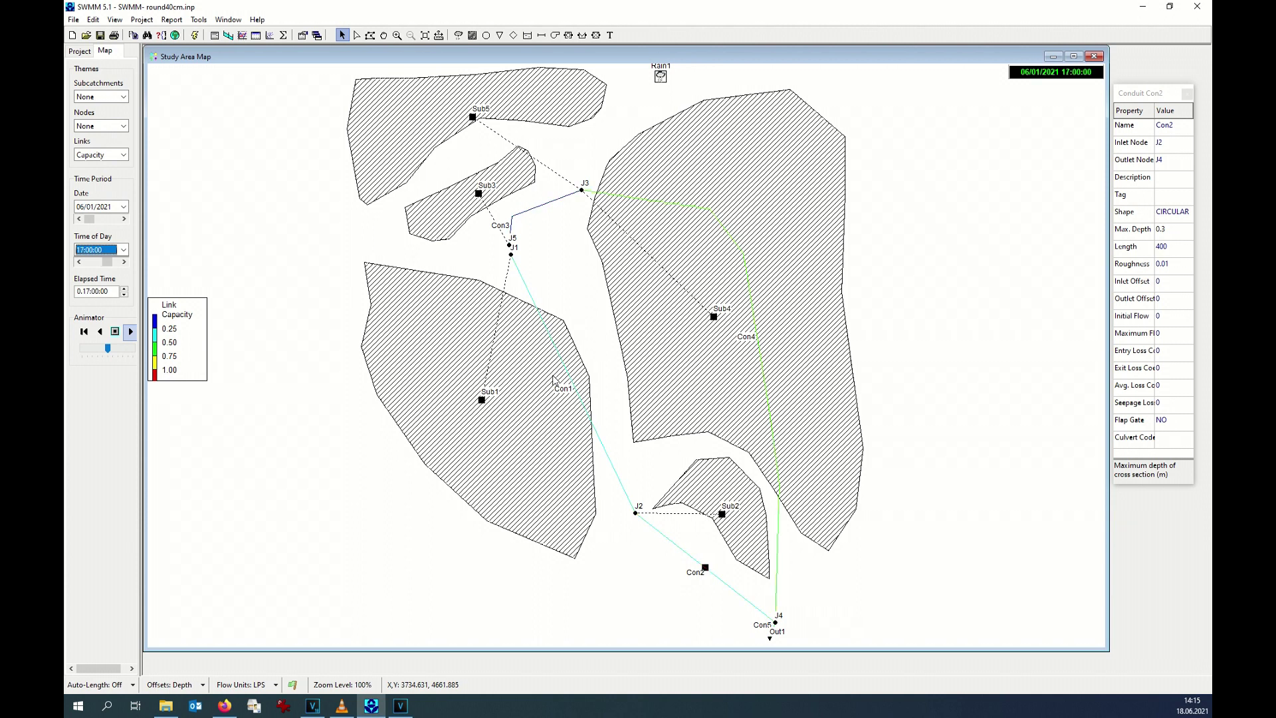
Inspect the properties of conduits Con3 and Con1 and choose a table by object
{"action": "double_click", "coordinate": [538, 213]}
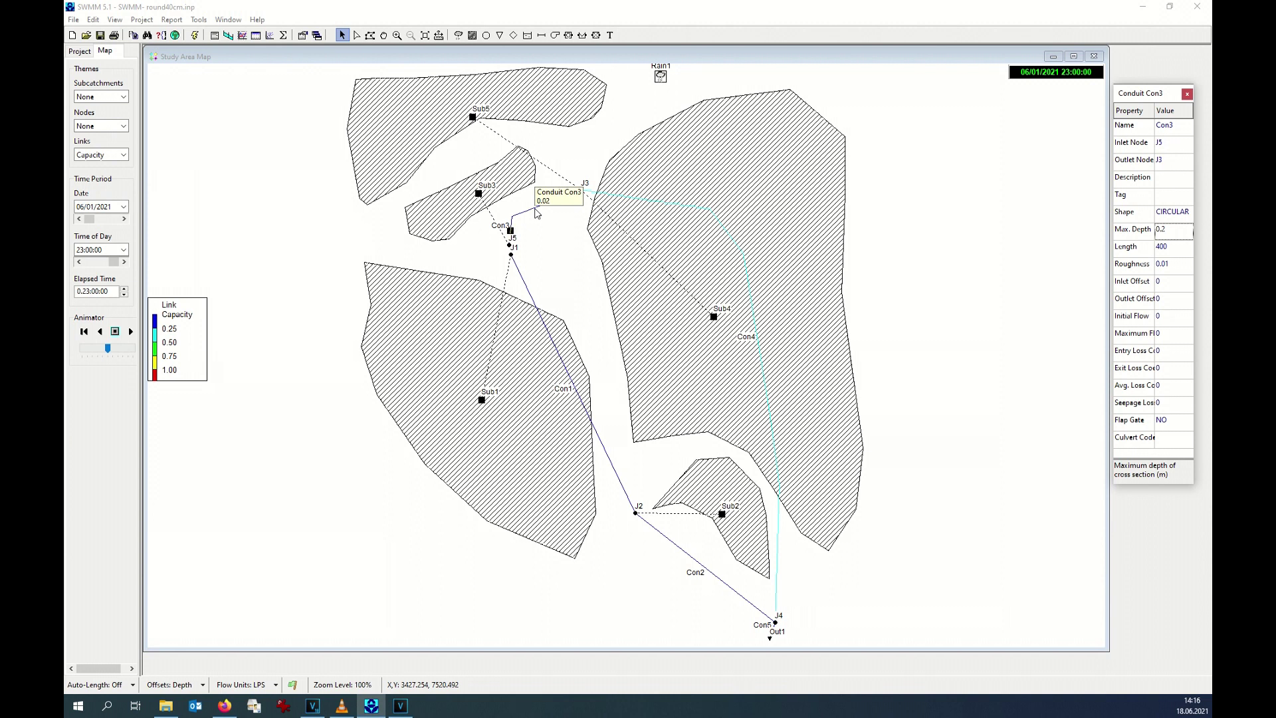
{"action": "left_click", "coordinate": [573, 384]}
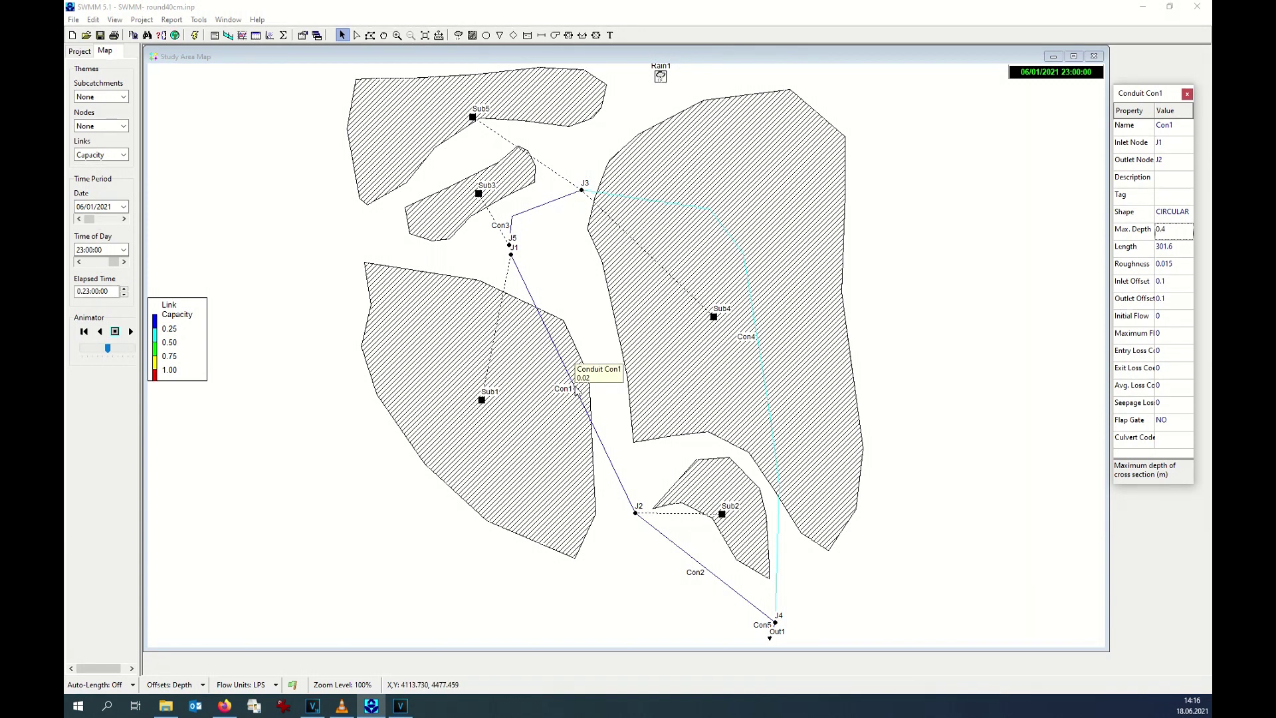
{"action": "left_click", "coordinate": [256, 34]}
Create a results table of Con1's flow with Capacity included
{"action": "left_click", "coordinate": [283, 46]}
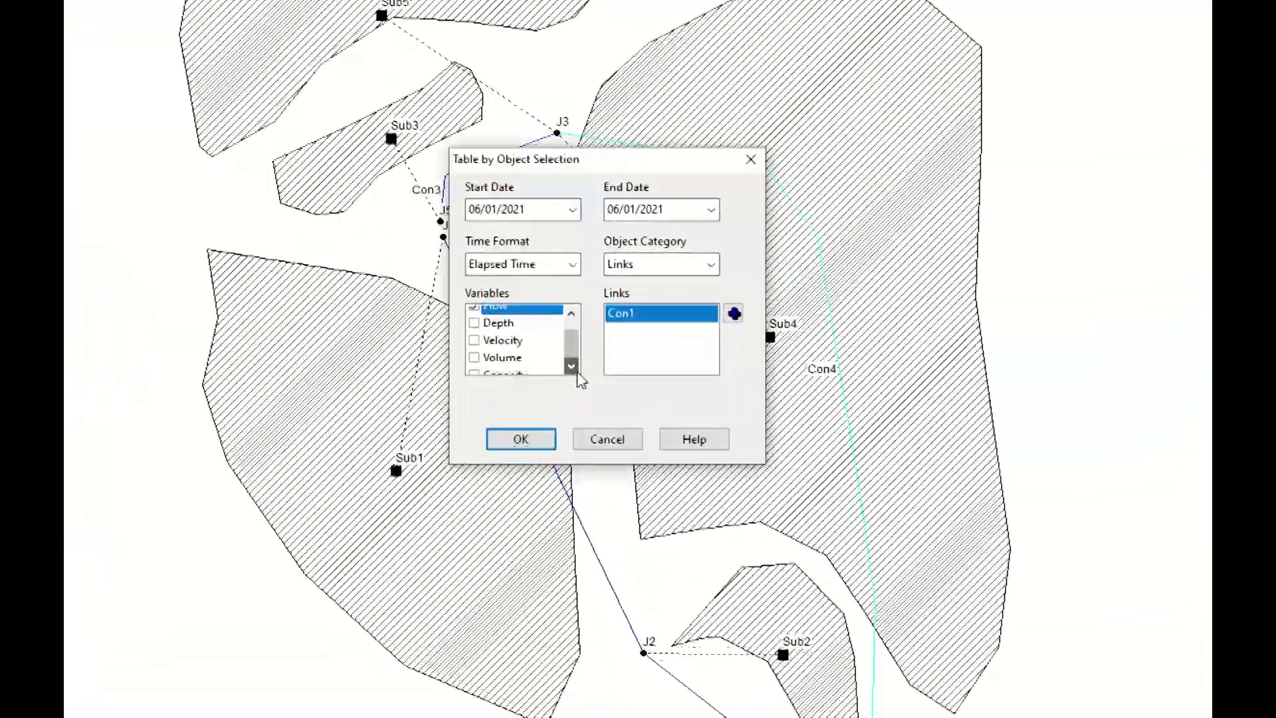
{"action": "left_click", "coordinate": [572, 367]}
{"action": "left_click", "coordinate": [475, 366]}
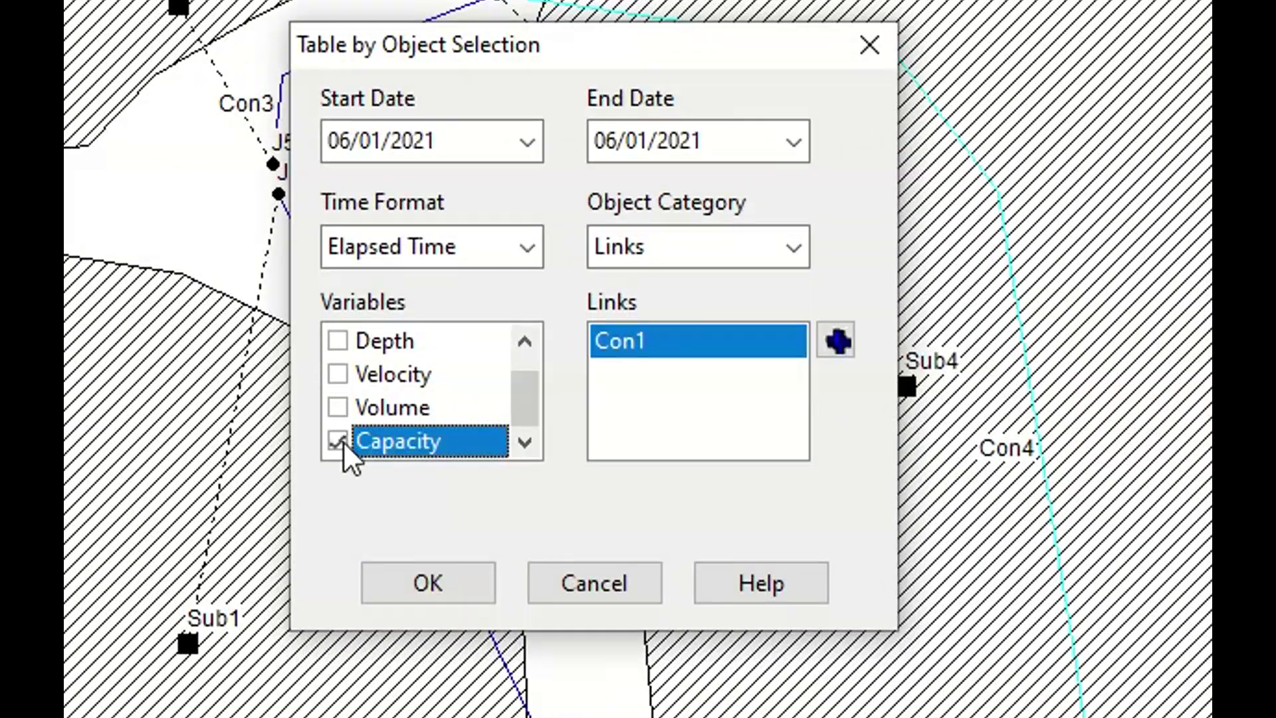
{"action": "left_click", "coordinate": [444, 589]}
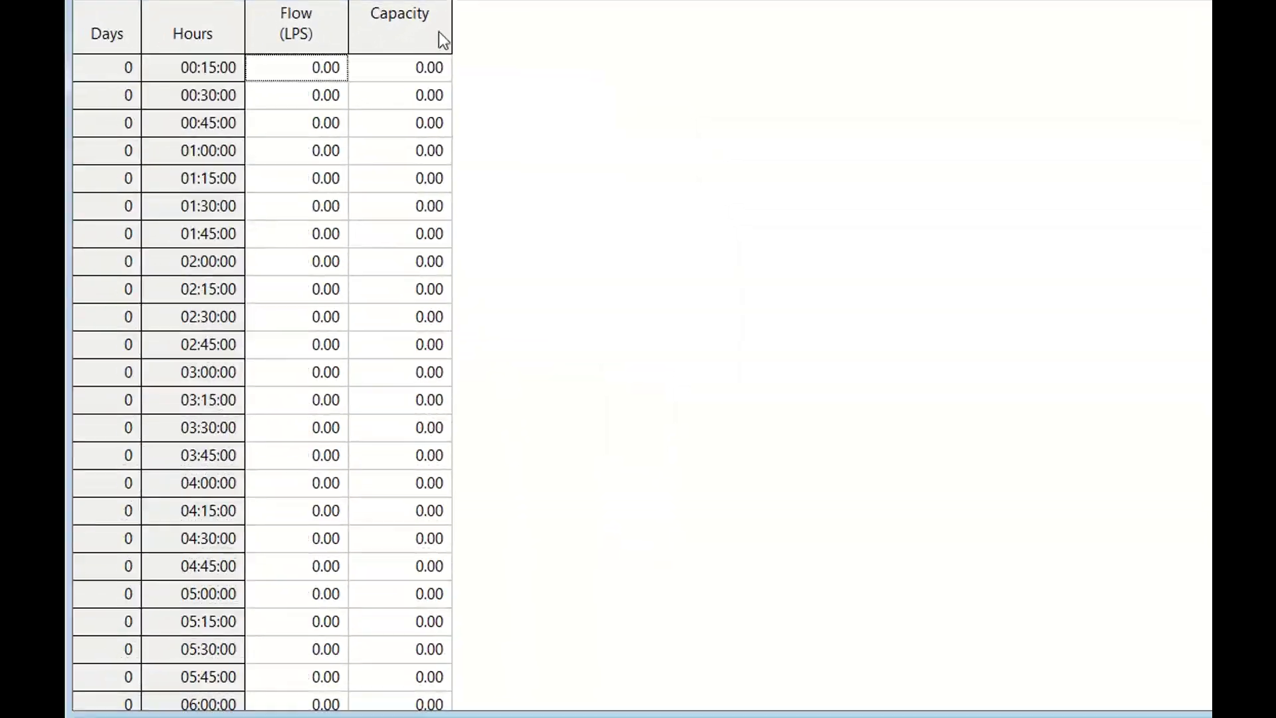
Scroll through the Con1 table to the peak hours, where capacity reaches 0.56 around 15:00
{"action": "key", "text": "Down"}
{"action": "key", "text": "Down"}
{"action": "key", "text": "Down"}
{"action": "key", "text": "Down"}
{"action": "key", "text": "Down"}
{"action": "key", "text": "Down"}
{"action": "key", "text": "Down"}
{"action": "key", "text": "Down"}
{"action": "key", "text": "Down"}
{"action": "key", "text": "Down"}
{"action": "key", "text": "Down"}
{"action": "key", "text": "Down"}
{"action": "key", "text": "Down"}
{"action": "key", "text": "Down"}
{"action": "key", "text": "Down"}
{"action": "key", "text": "Down"}
{"action": "key", "text": "Down"}
{"action": "key", "text": "Down"}
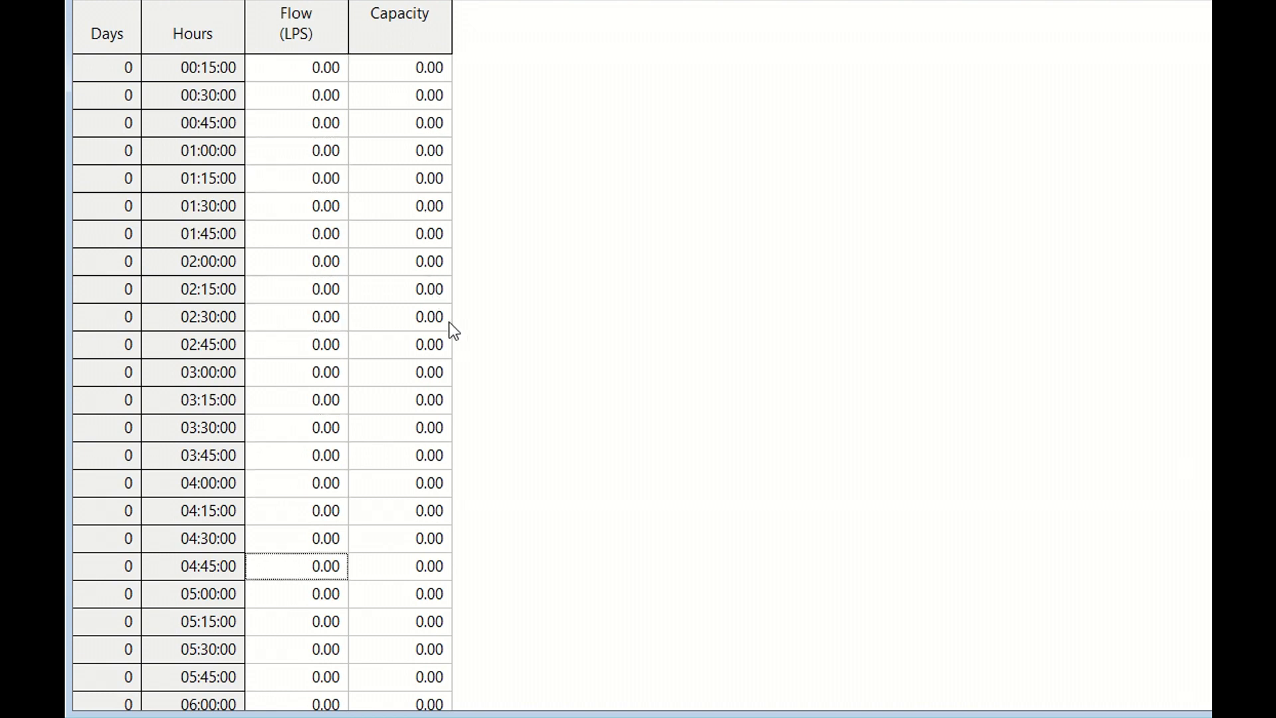
{"action": "key", "text": "Down"}
{"action": "key", "text": "Down"}
{"action": "key", "text": "Down"}
{"action": "key", "text": "Down"}
{"action": "key", "text": "Down"}
{"action": "key", "text": "Down"}
{"action": "key", "text": "Down"}
{"action": "key", "text": "Down"}
{"action": "key", "text": "Down"}
{"action": "key", "text": "Down"}
{"action": "key", "text": "Down"}
{"action": "key", "text": "Down"}
{"action": "key", "text": "Down"}
{"action": "key", "text": "Down"}
{"action": "key", "text": "Down"}
{"action": "key", "text": "Down"}
{"action": "key", "text": "Down"}
{"action": "key", "text": "Down"}
{"action": "key", "text": "Down"}
{"action": "key", "text": "Down"}
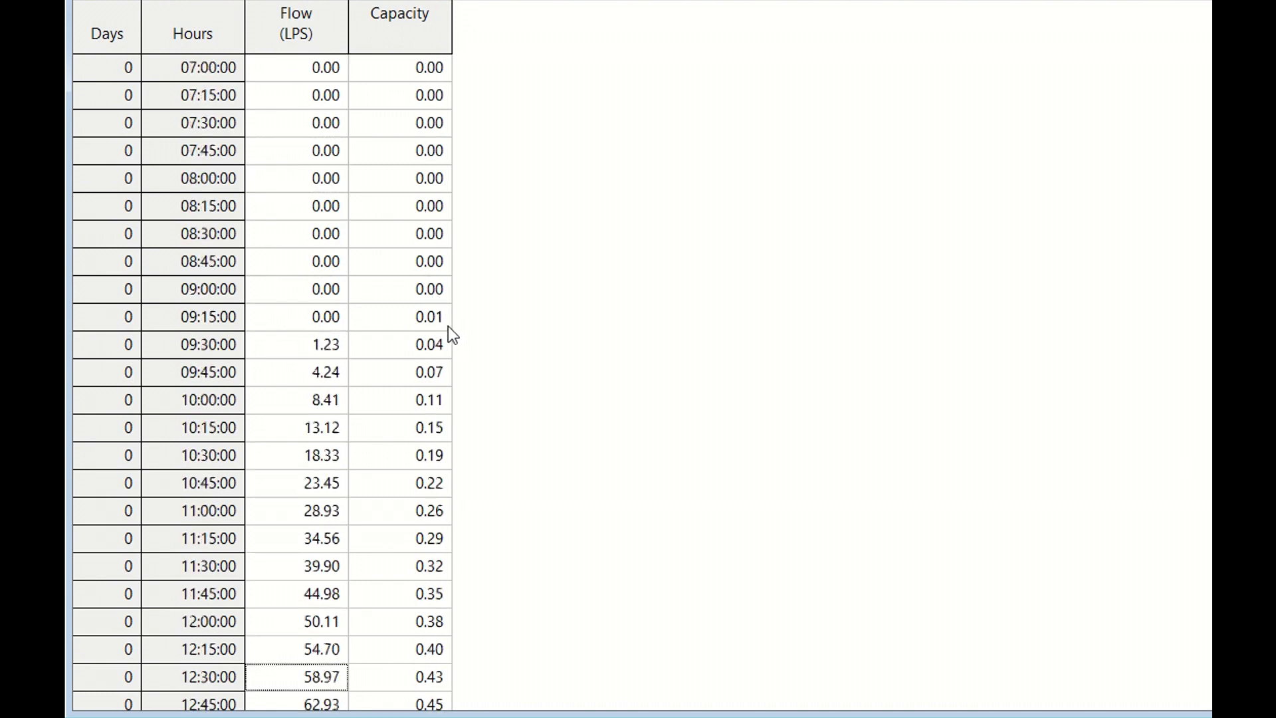
{"action": "key", "text": "Down"}
{"action": "key", "text": "Down"}
{"action": "key", "text": "Down"}
{"action": "key", "text": "Down"}
{"action": "key", "text": "Down"}
{"action": "key", "text": "Down"}
{"action": "key", "text": "Down"}
{"action": "key", "text": "Down"}
{"action": "key", "text": "Down"}
{"action": "key", "text": "Down"}
{"action": "key", "text": "Down"}
{"action": "key", "text": "Down"}
{"action": "key", "text": "Down"}
{"action": "key", "text": "Down"}
{"action": "key", "text": "Down"}
{"action": "key", "text": "Down"}
{"action": "key", "text": "Down"}
{"action": "key", "text": "Down"}
{"action": "key", "text": "Down"}
{"action": "key", "text": "Down"}
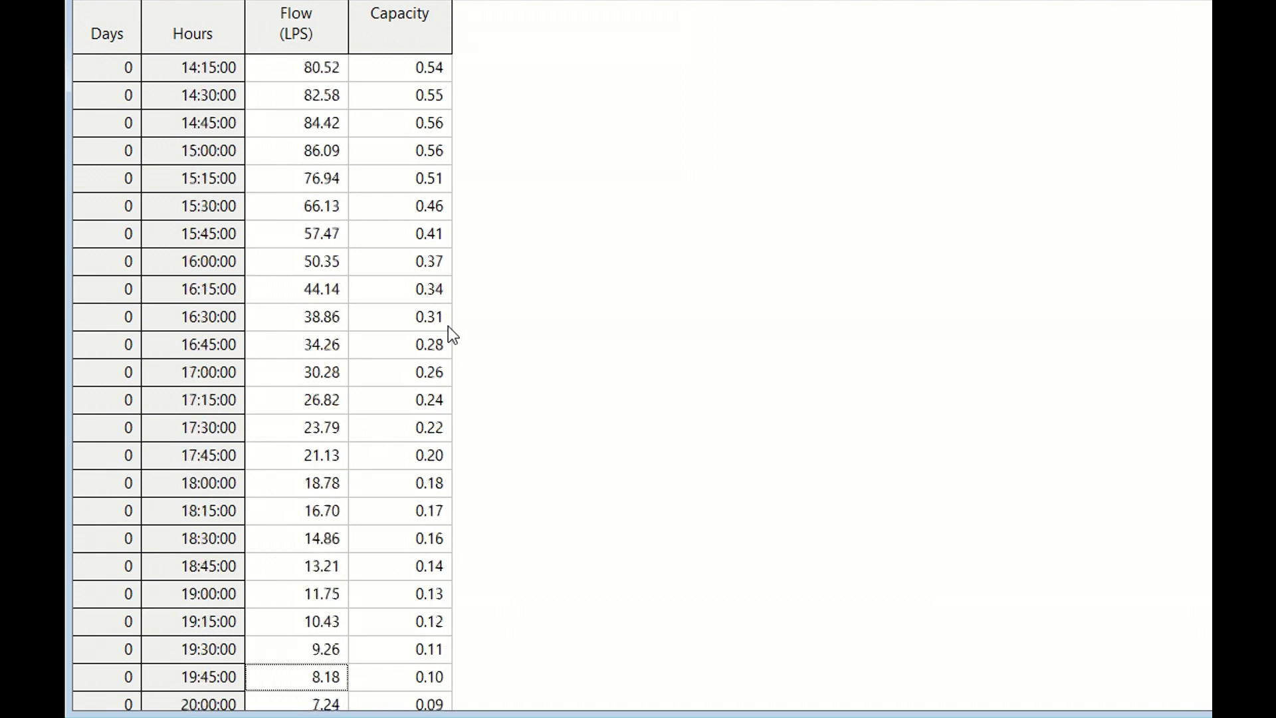
{"action": "key", "text": "Down"}
{"action": "key", "text": "Down"}
{"action": "key", "text": "Down"}
{"action": "key", "text": "Down"}
{"action": "key", "text": "Down"}
{"action": "key", "text": "Up"}
{"action": "key", "text": "Up"}
{"action": "key", "text": "Up"}
{"action": "key", "text": "Page_Up"}
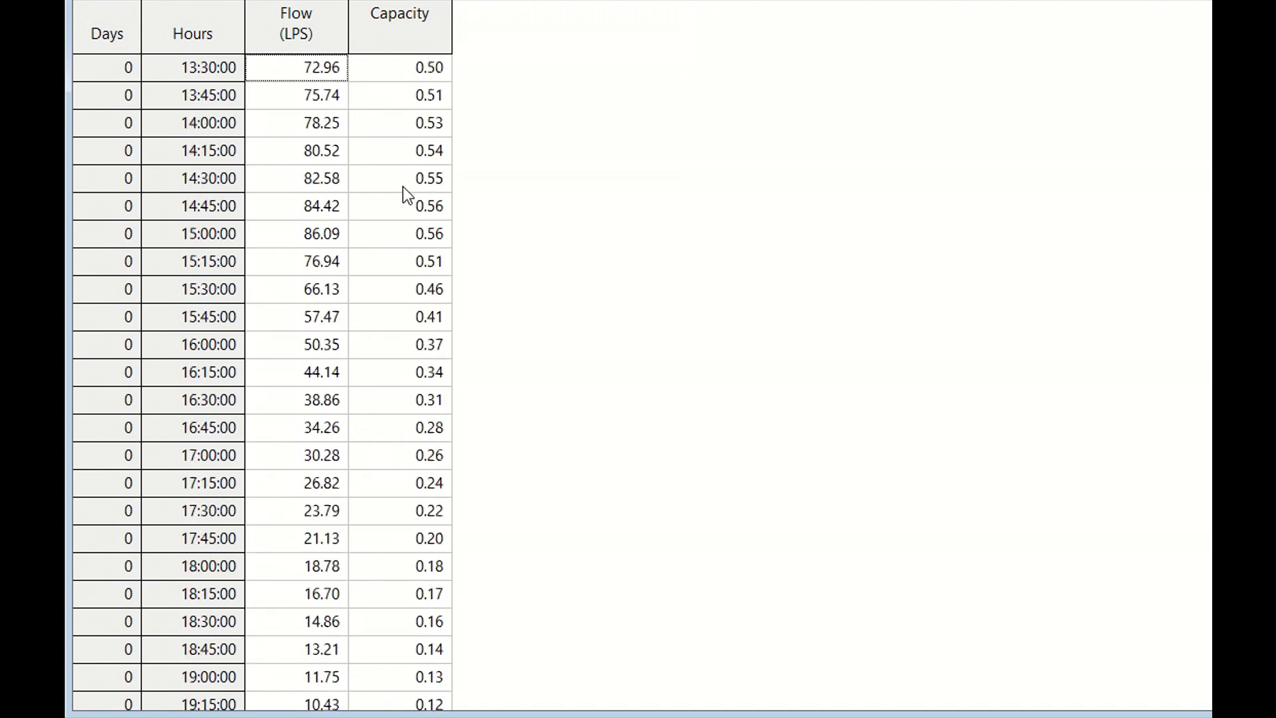
{"action": "key", "text": "Up"}
{"action": "key", "text": "Up"}
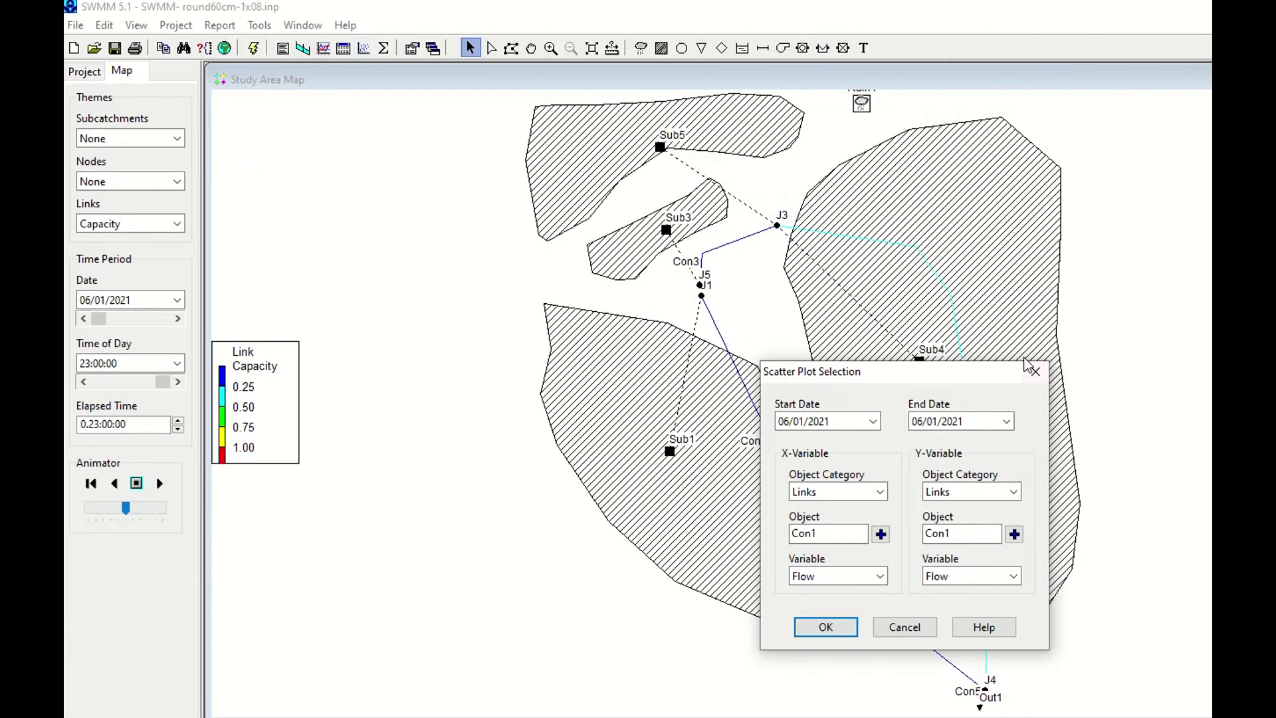
Make a scatter graph of Con1's Capacity (Y) against its flow, then open the Statistics settings
{"action": "left_click", "coordinate": [1031, 370]}
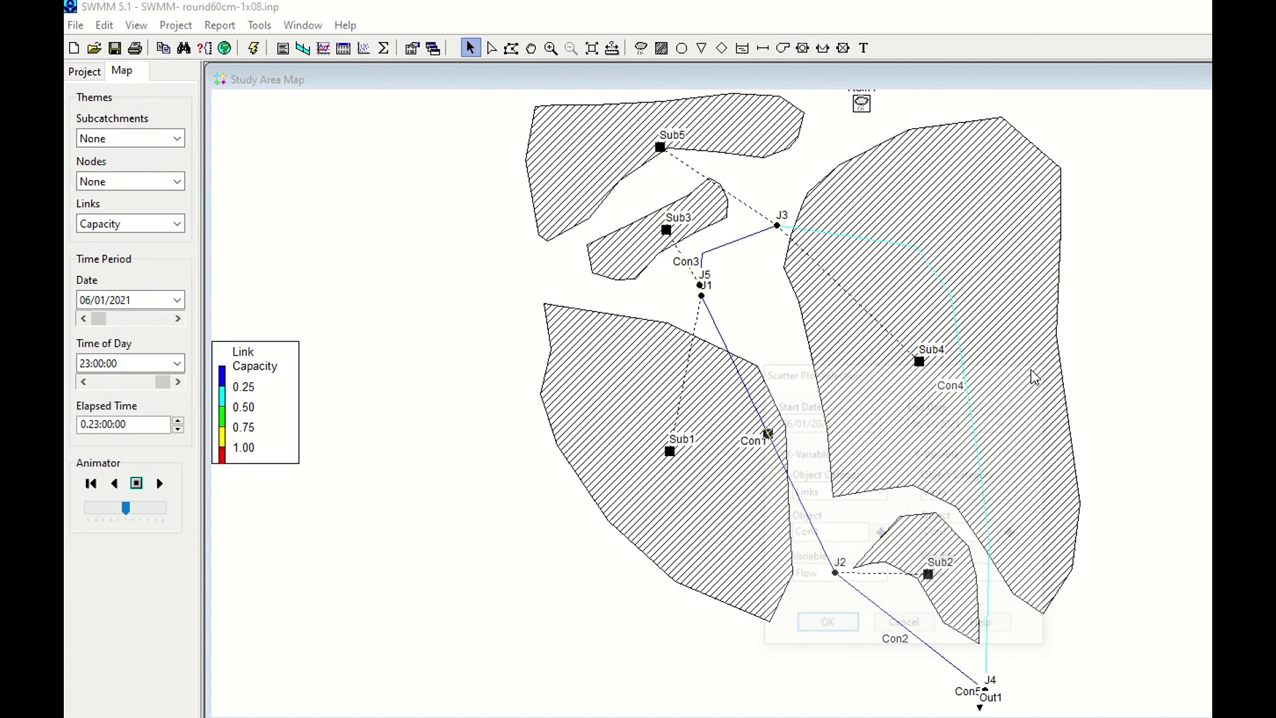
{"action": "left_click", "coordinate": [364, 47]}
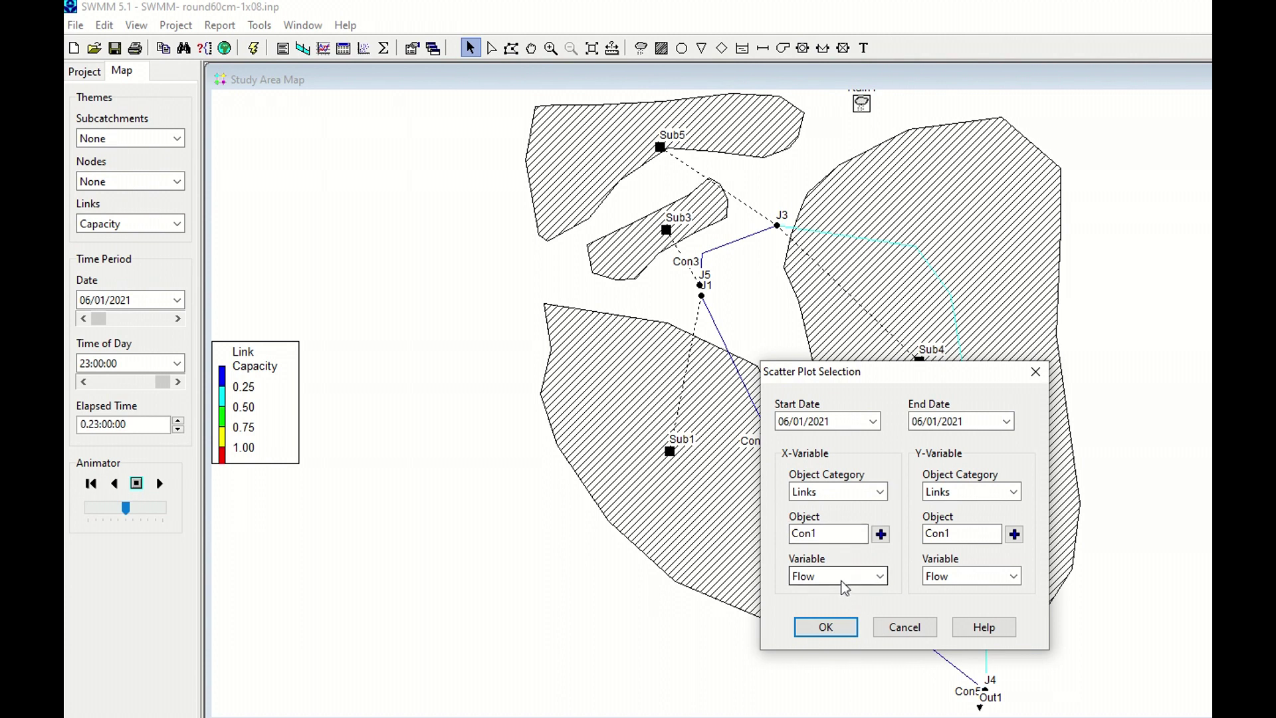
{"action": "left_click", "coordinate": [997, 576]}
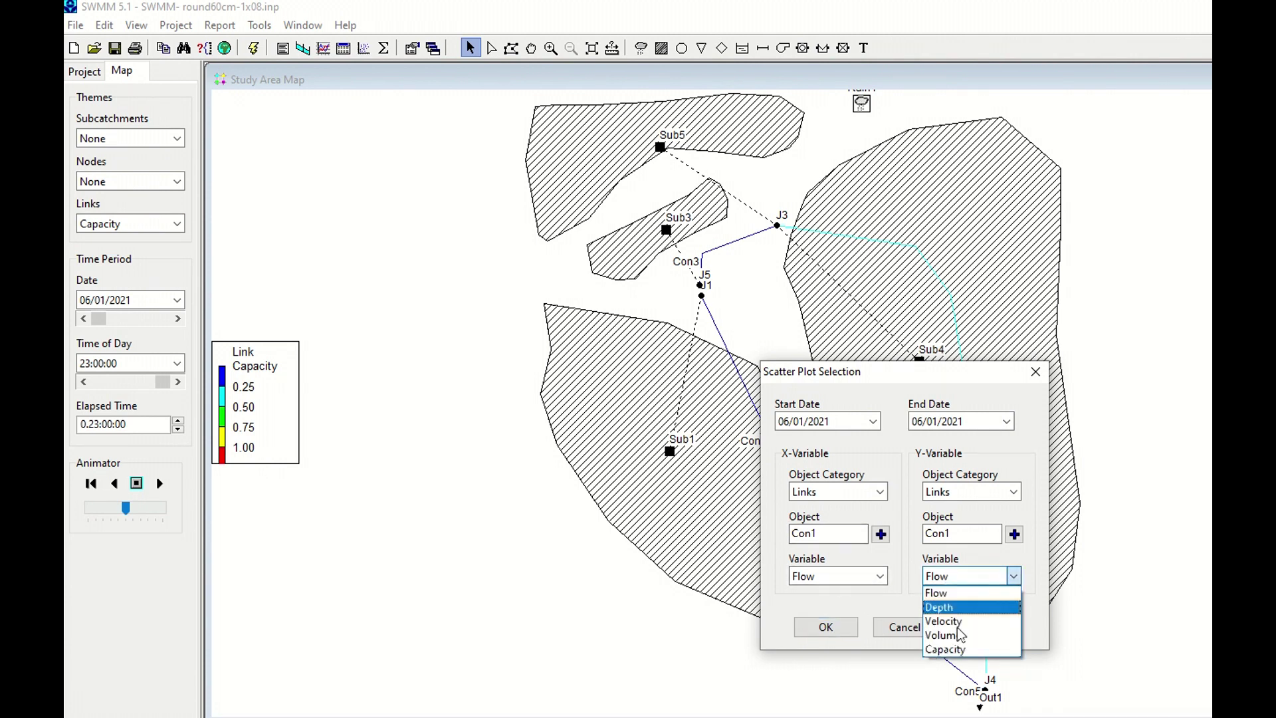
{"action": "left_click", "coordinate": [961, 650]}
{"action": "left_click", "coordinate": [826, 627]}
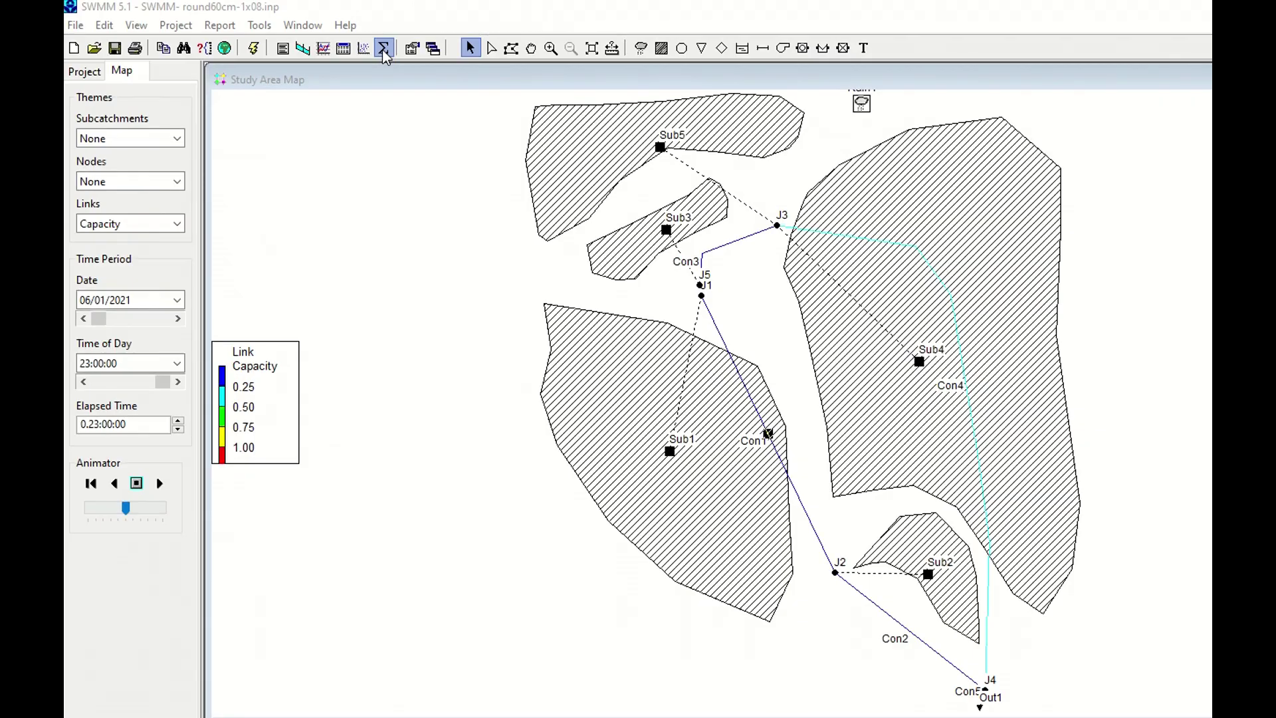
{"action": "left_click", "coordinate": [384, 48]}
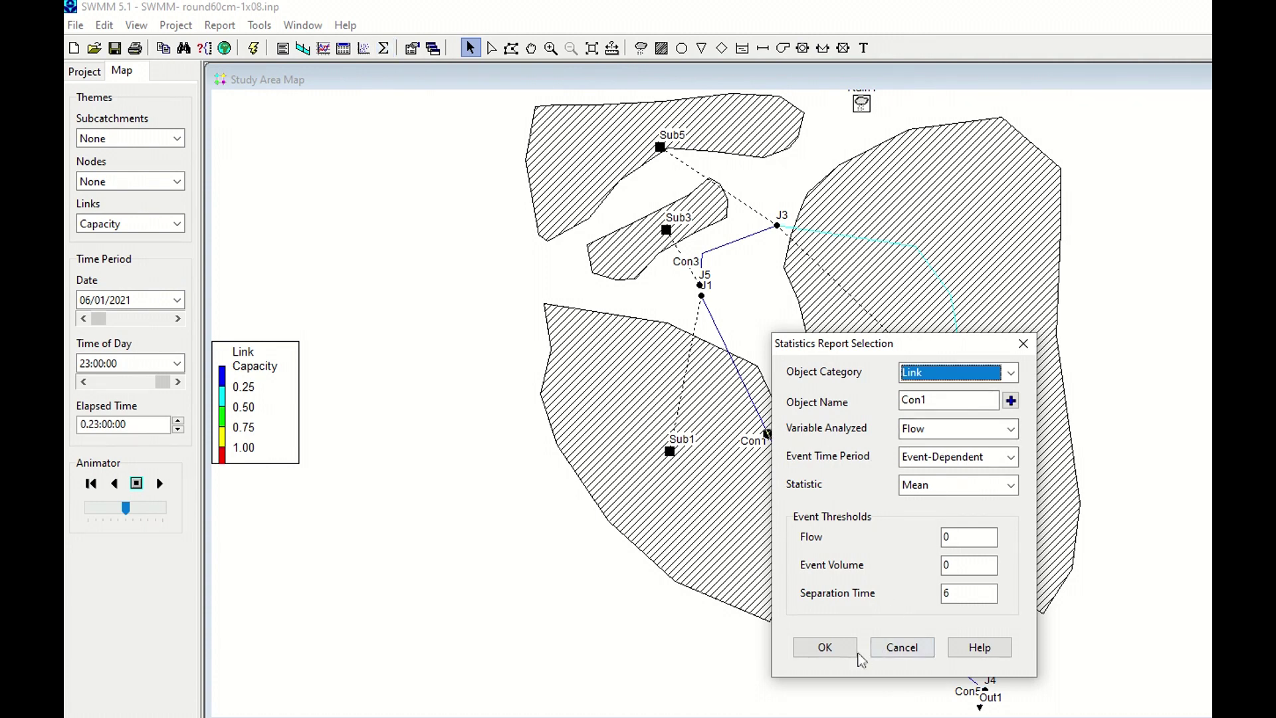
Generate Con1's flow summary statistics: 1 event, mean 30.104 LPS
{"action": "left_click", "coordinate": [828, 648]}
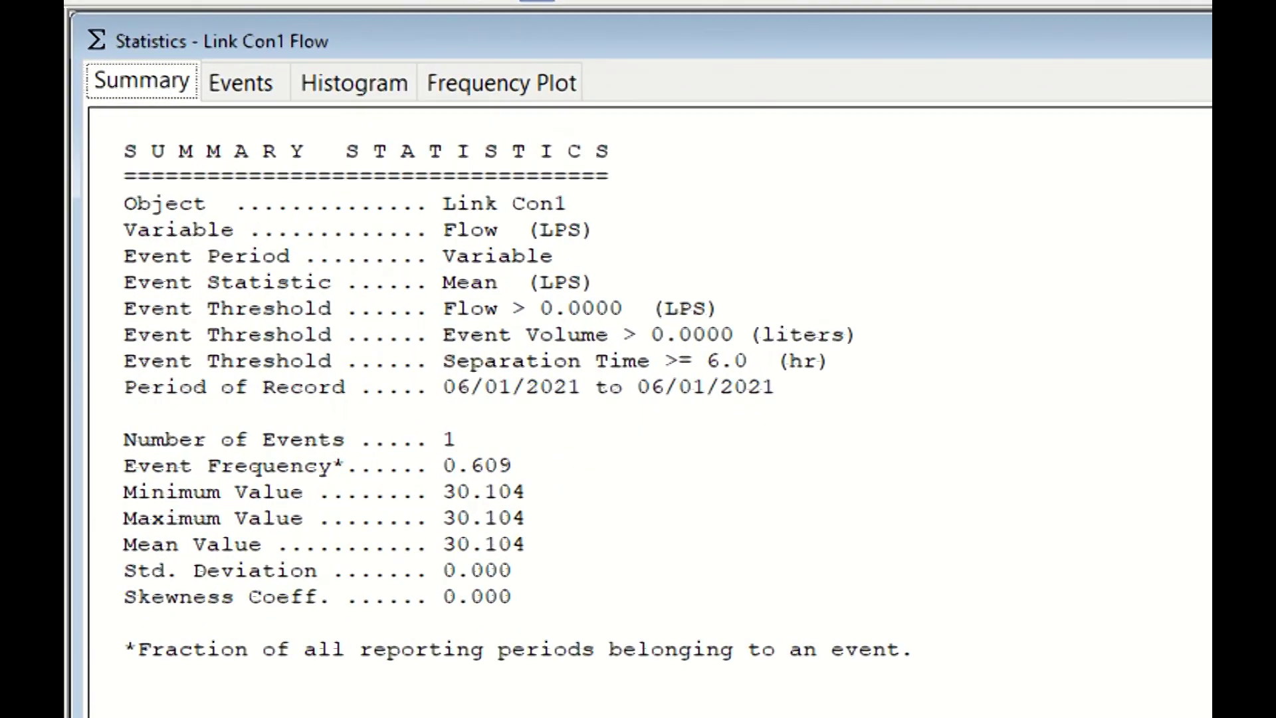